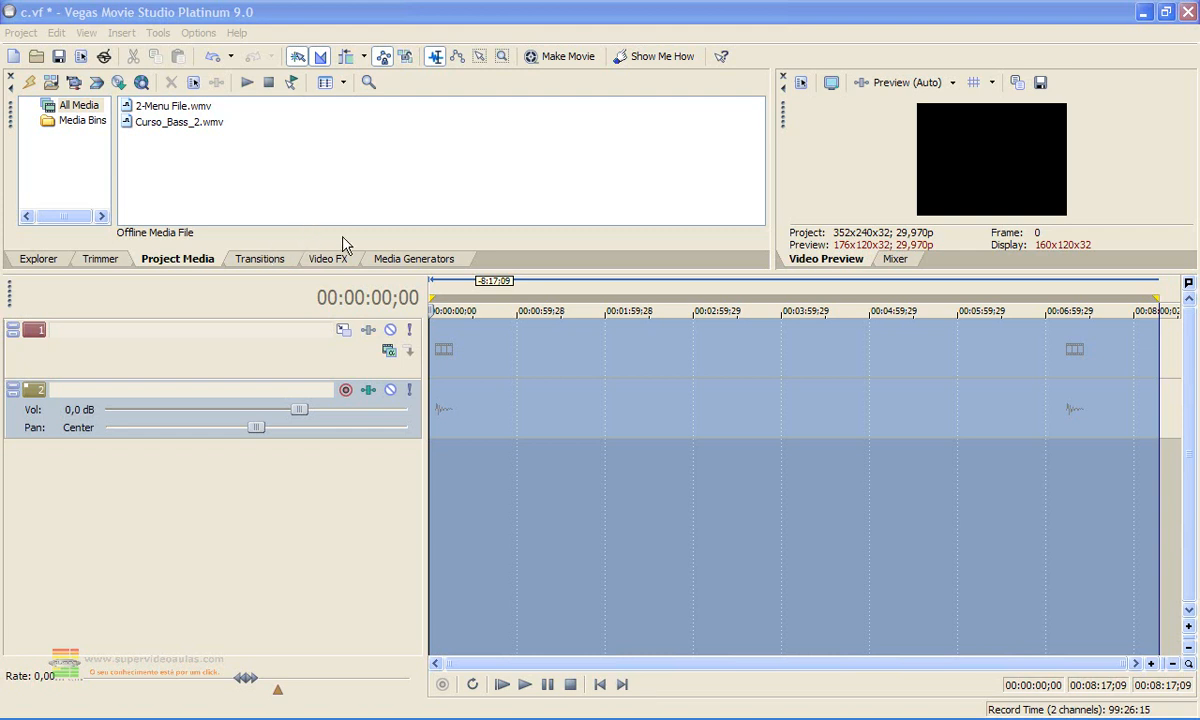
Enlarge the upper work area and show the Text presets of the media generators
{"action": "left_click", "coordinate": [405, 262]}
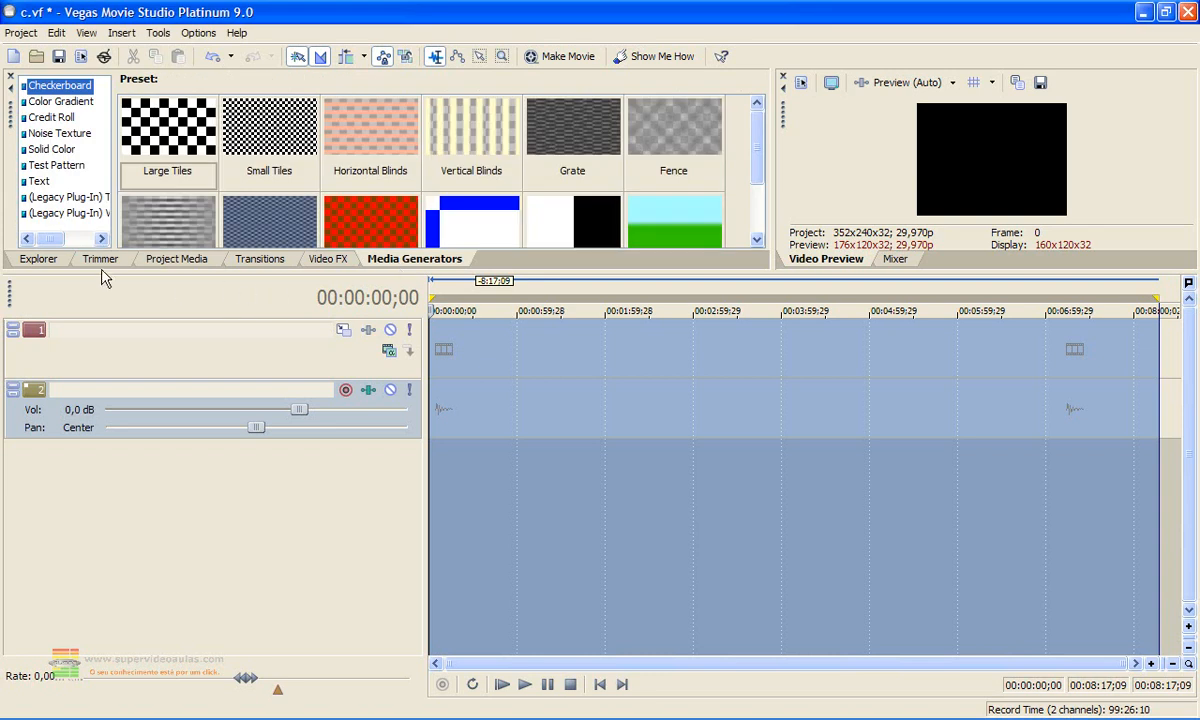
{"action": "left_click_drag", "start_coordinate": [108, 272], "coordinate": [87, 384]}
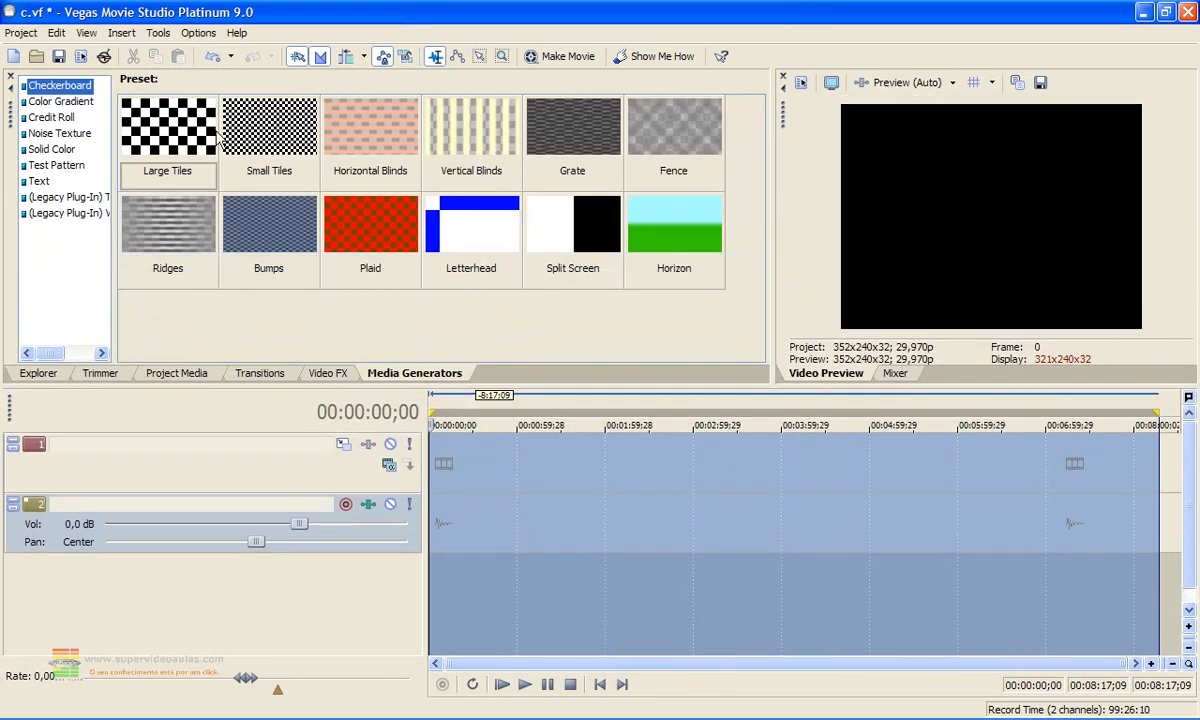
{"action": "left_click", "coordinate": [55, 118]}
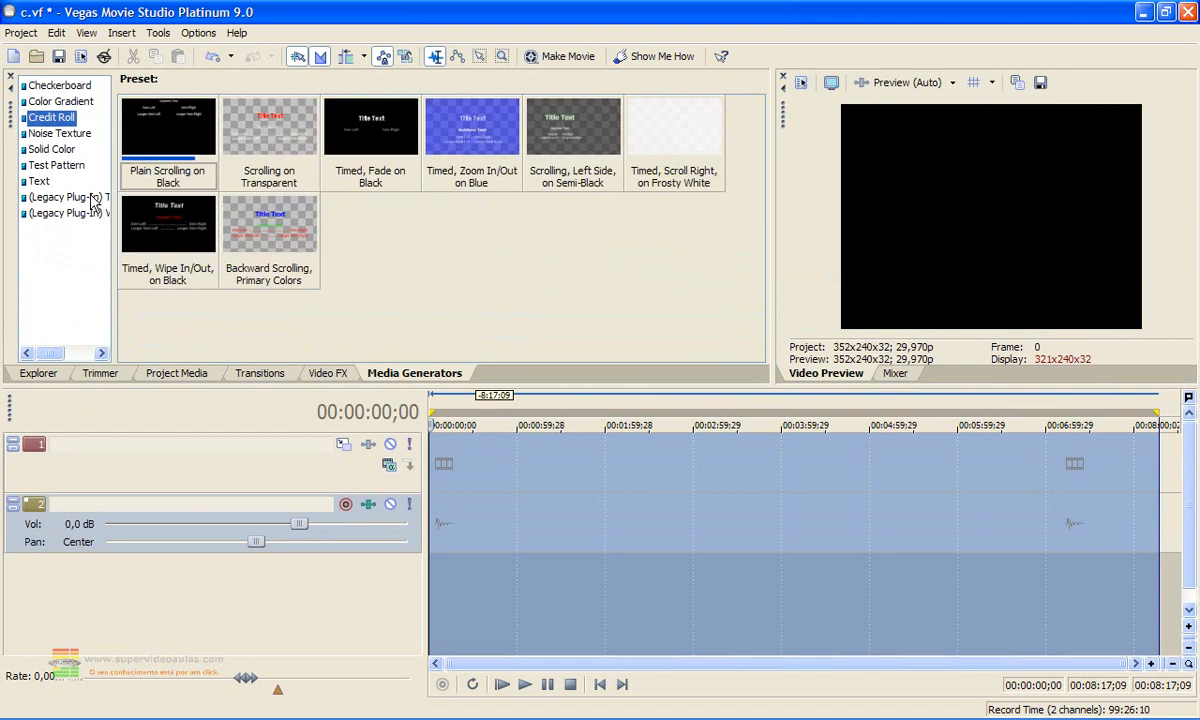
{"action": "left_click", "coordinate": [48, 181]}
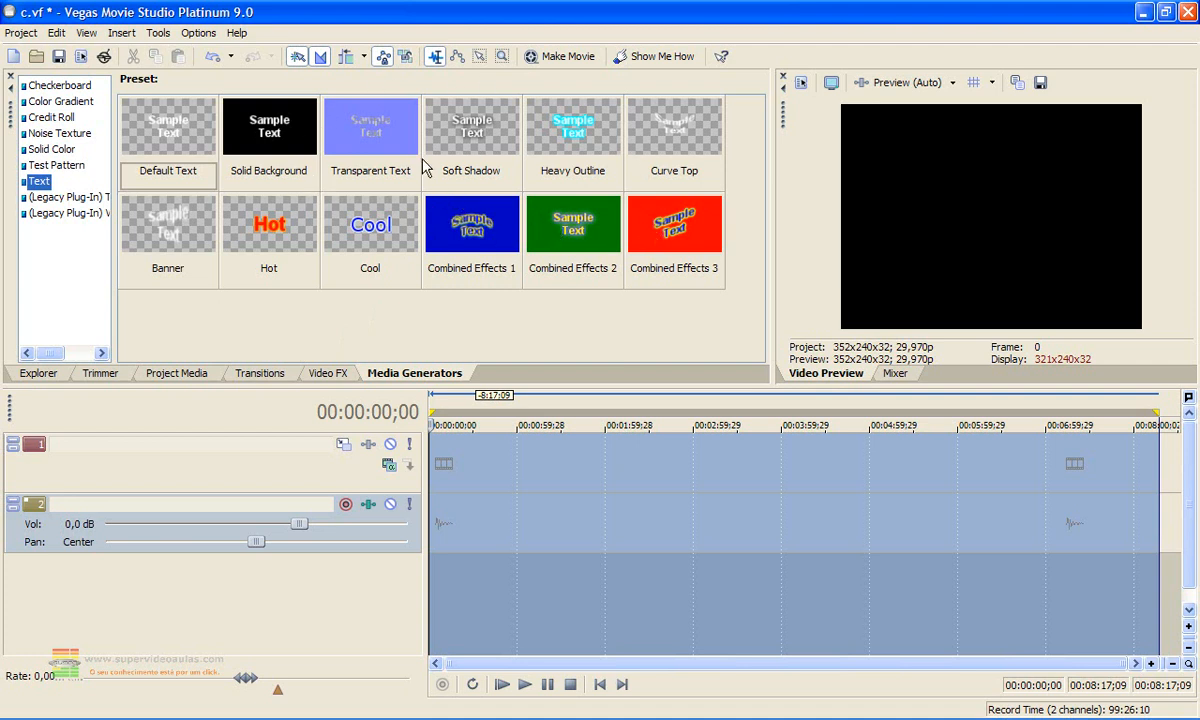
Place a Default Text event at the start of track 1 with its default settings and zoom in the timeline
{"action": "left_click_drag", "start_coordinate": [168, 130], "coordinate": [433, 440]}
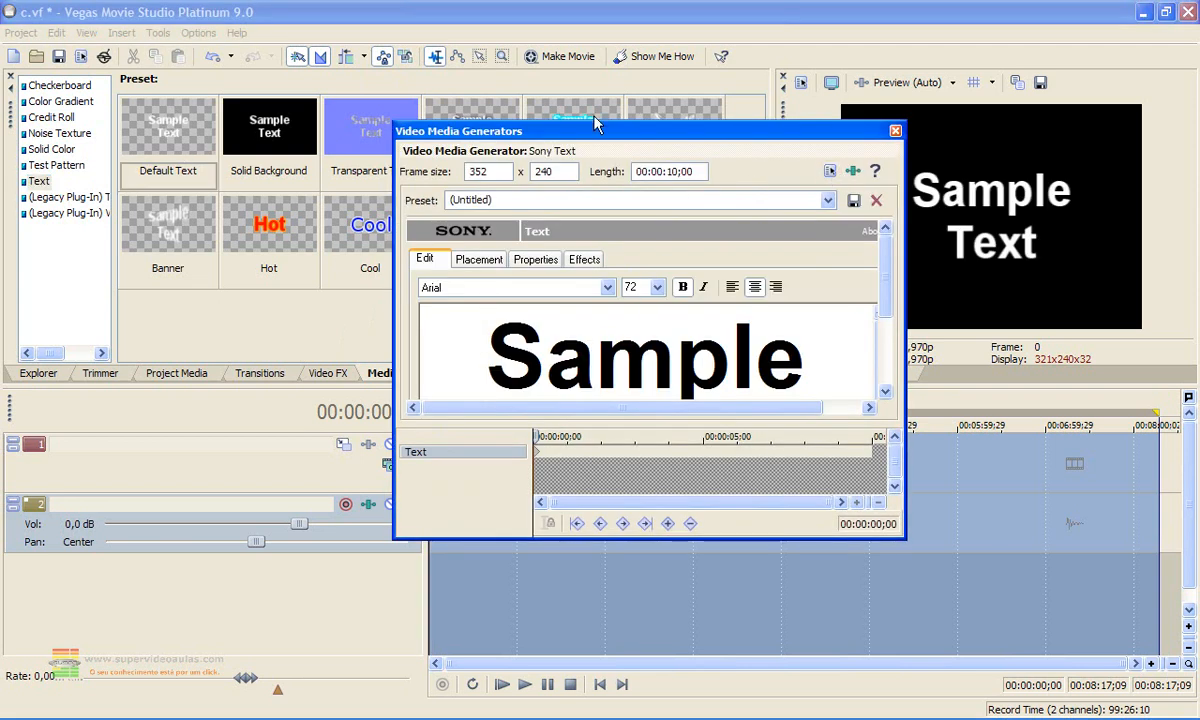
{"action": "left_click_drag", "start_coordinate": [884, 270], "coordinate": [865, 302]}
{"action": "scroll", "coordinate": [860, 318], "scroll_direction": "down", "scroll_amount": 2}
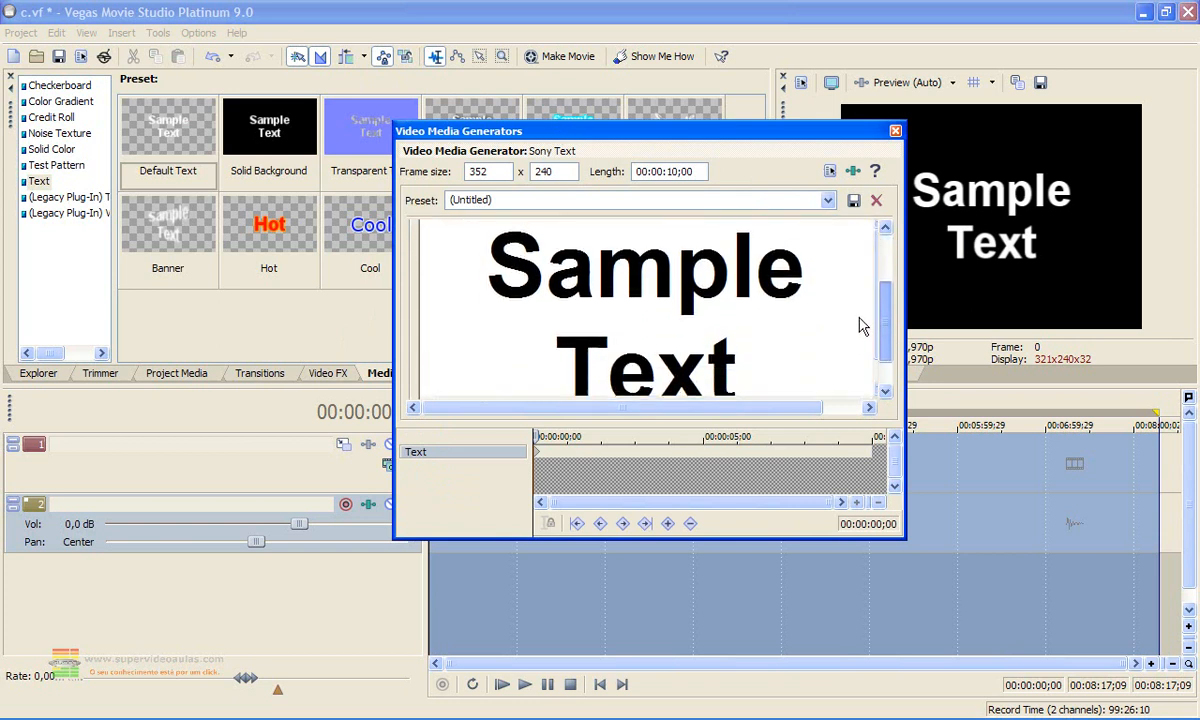
{"action": "scroll", "coordinate": [857, 320], "scroll_direction": "up", "scroll_amount": 1}
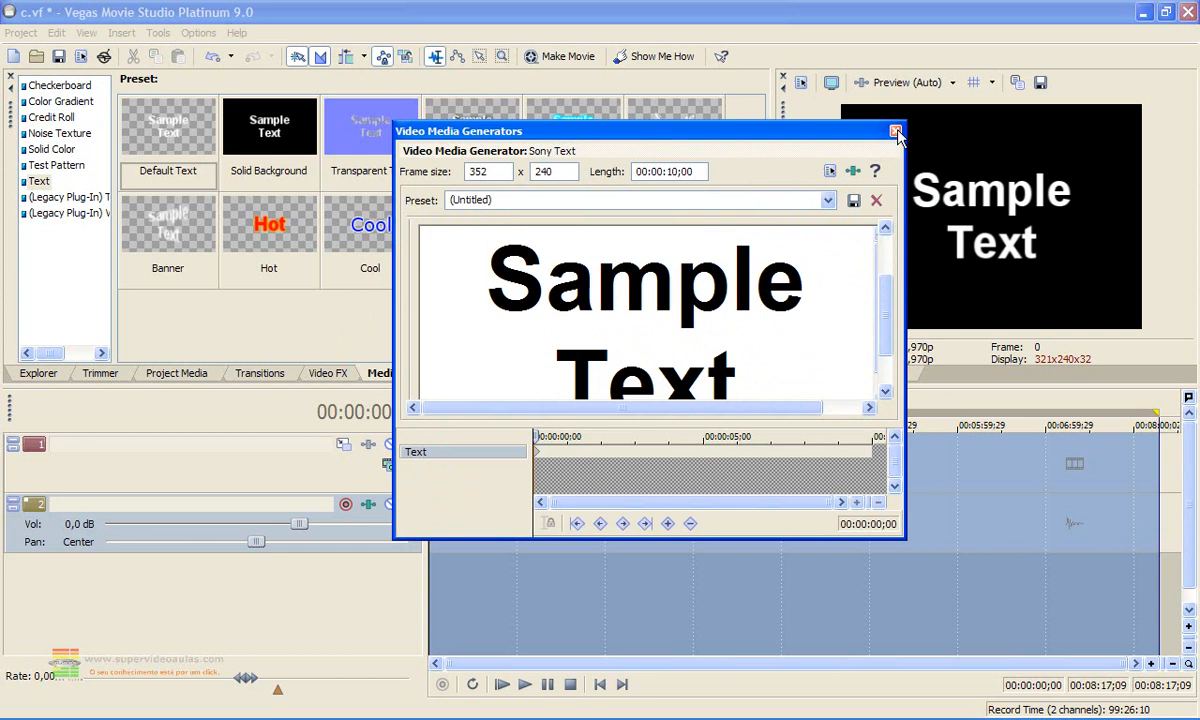
{"action": "left_click", "coordinate": [894, 133]}
{"action": "left_click", "coordinate": [1151, 664]}
{"action": "left_click", "coordinate": [296, 478]}
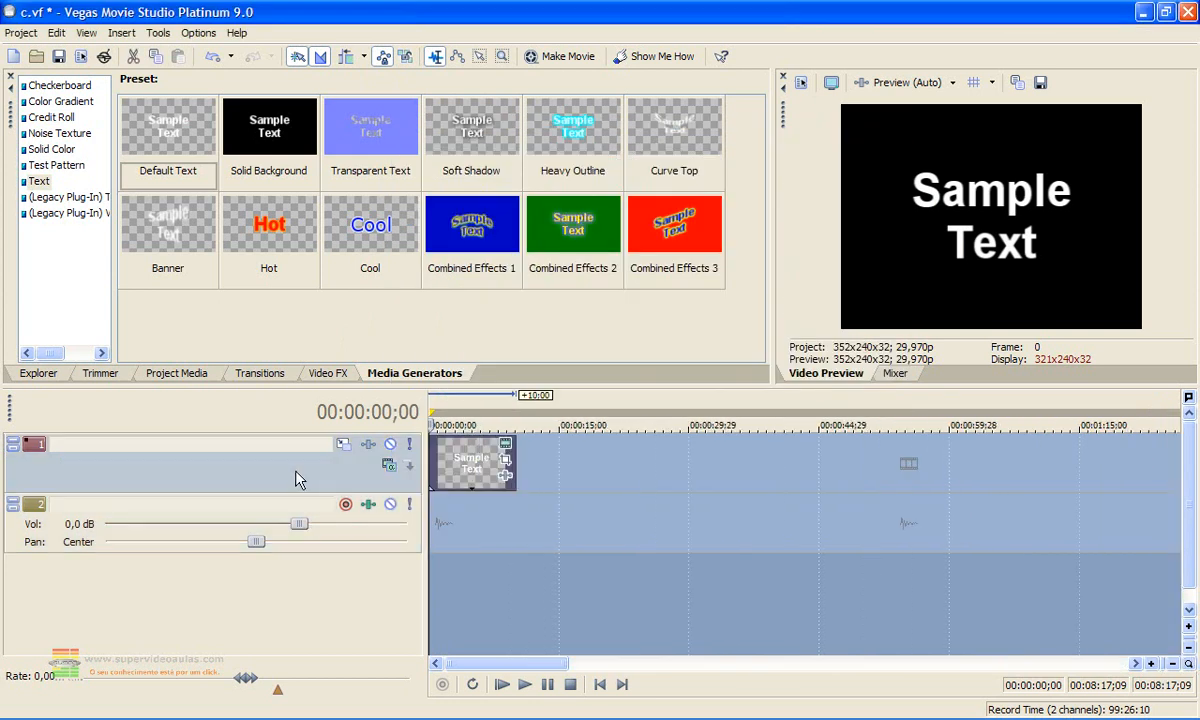
Add a Solid Background and a Transparent Text event one after the other behind the default text on track 1
{"action": "left_click_drag", "start_coordinate": [269, 135], "coordinate": [530, 476]}
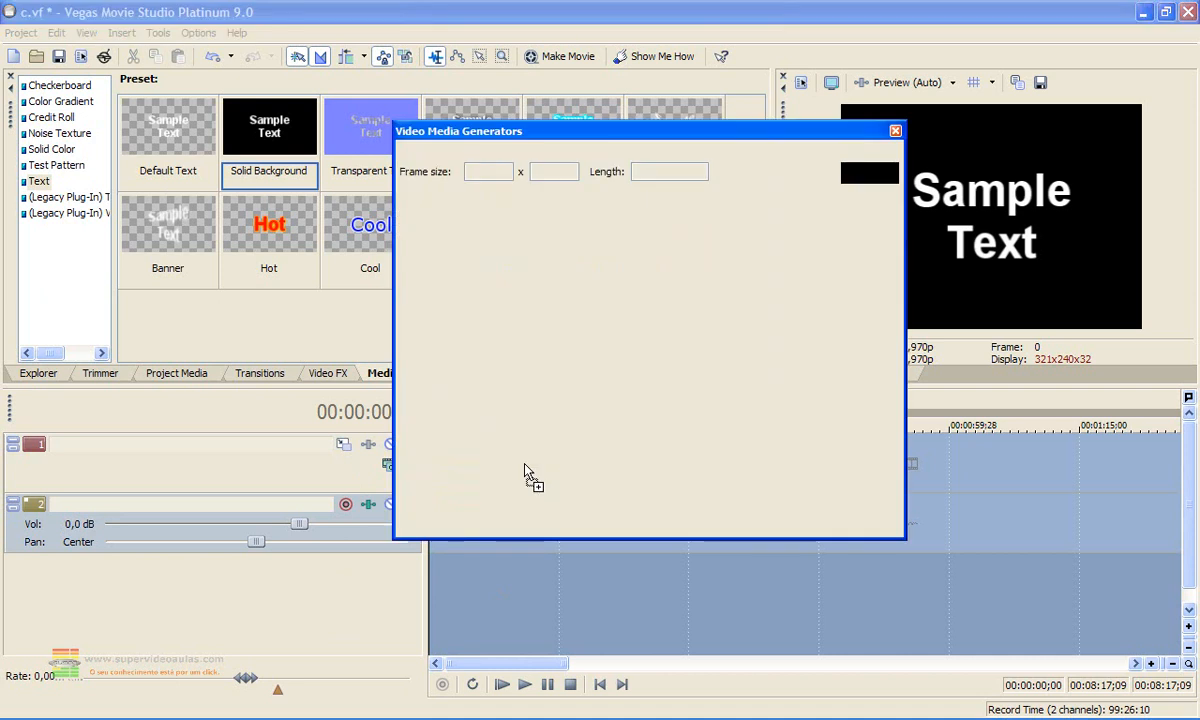
{"action": "left_click", "coordinate": [895, 131]}
{"action": "left_click_drag", "start_coordinate": [365, 125], "coordinate": [621, 465]}
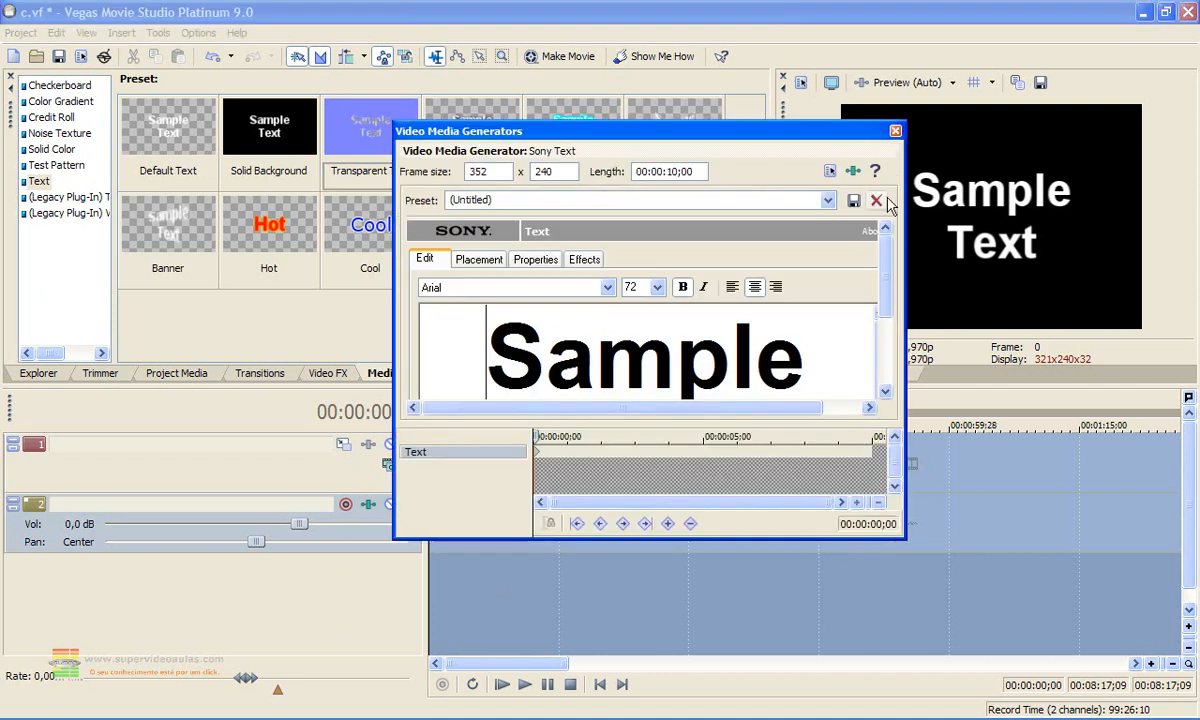
{"action": "left_click", "coordinate": [895, 131]}
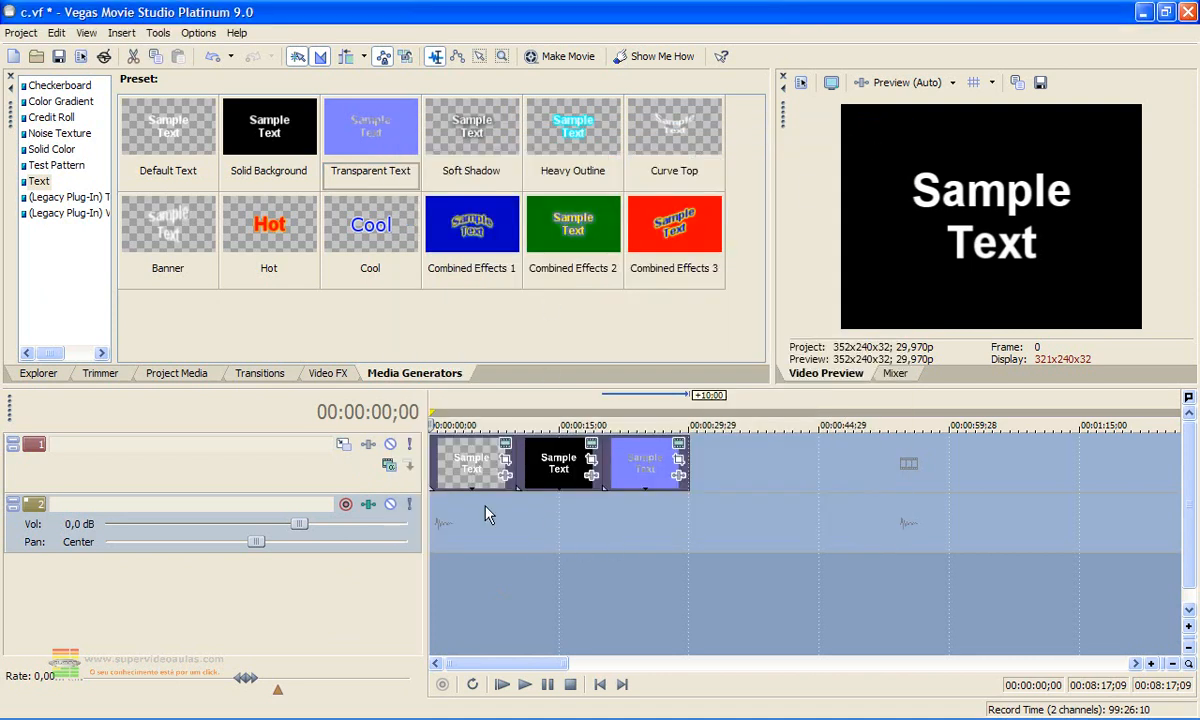
Clear the time selection and insert 2-Menu File.wmv at the start of the timeline on new tracks below the text events
{"action": "left_click", "coordinate": [454, 529]}
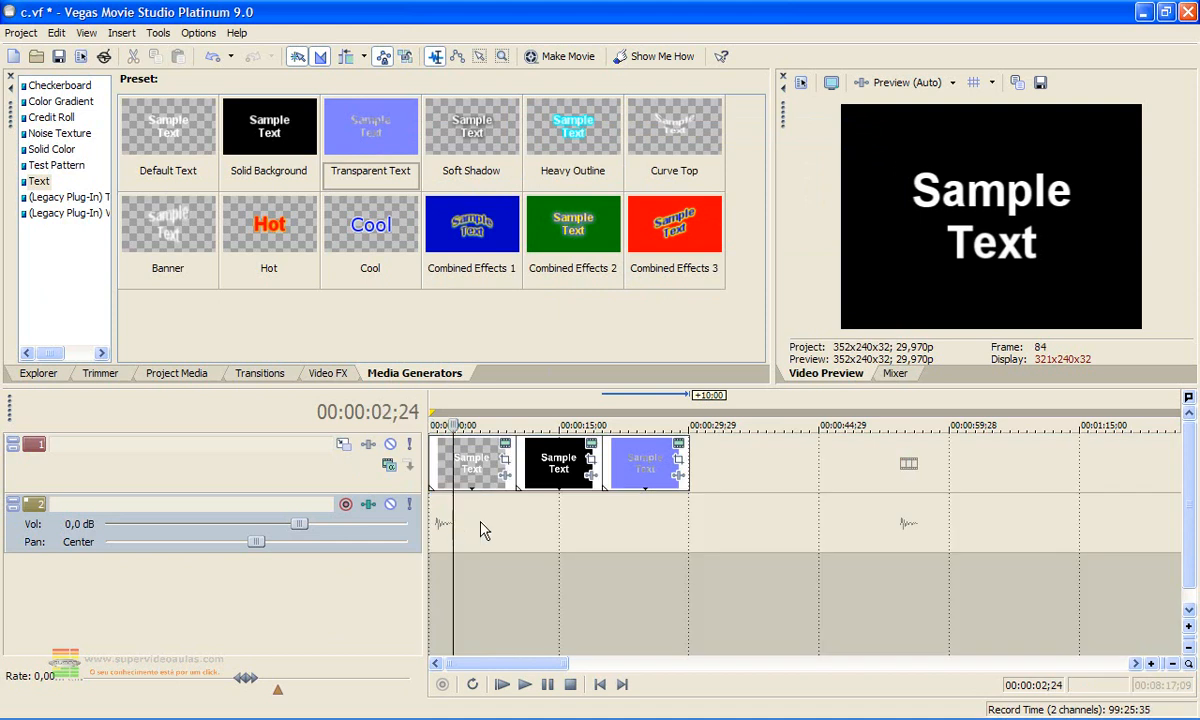
{"action": "left_click", "coordinate": [432, 403]}
{"action": "left_click", "coordinate": [152, 372]}
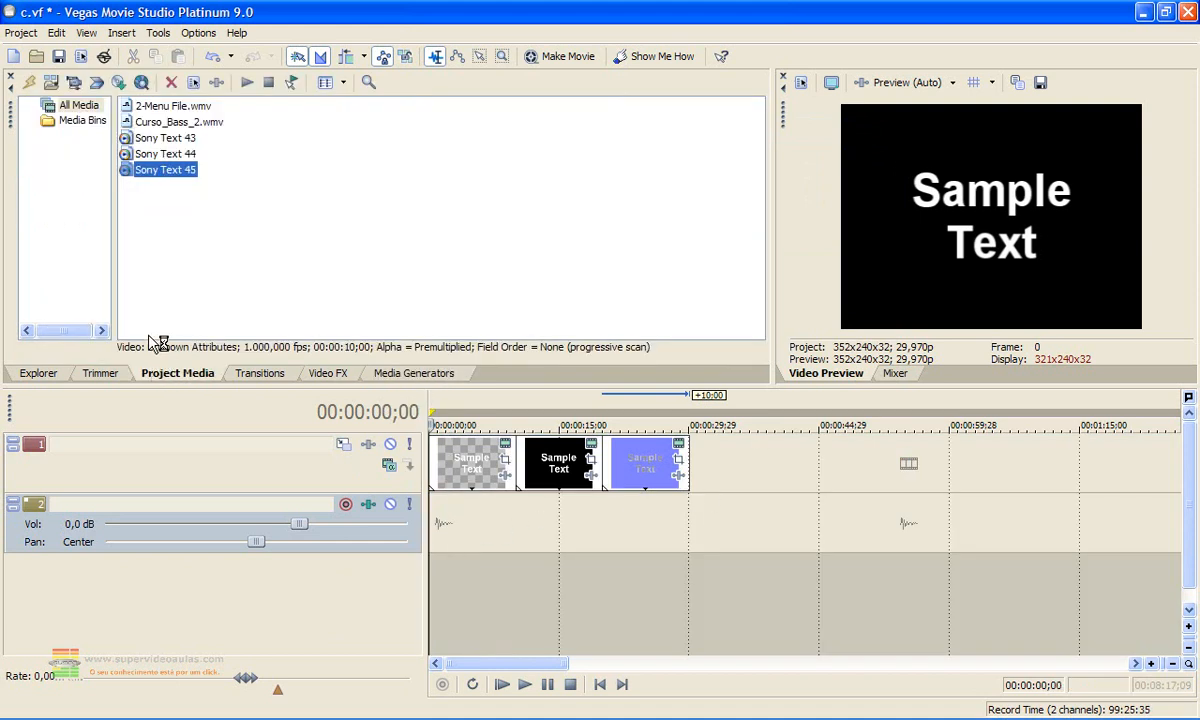
{"action": "left_click_drag", "start_coordinate": [150, 105], "coordinate": [426, 492]}
{"action": "left_click_drag", "start_coordinate": [433, 562], "coordinate": [442, 600]}
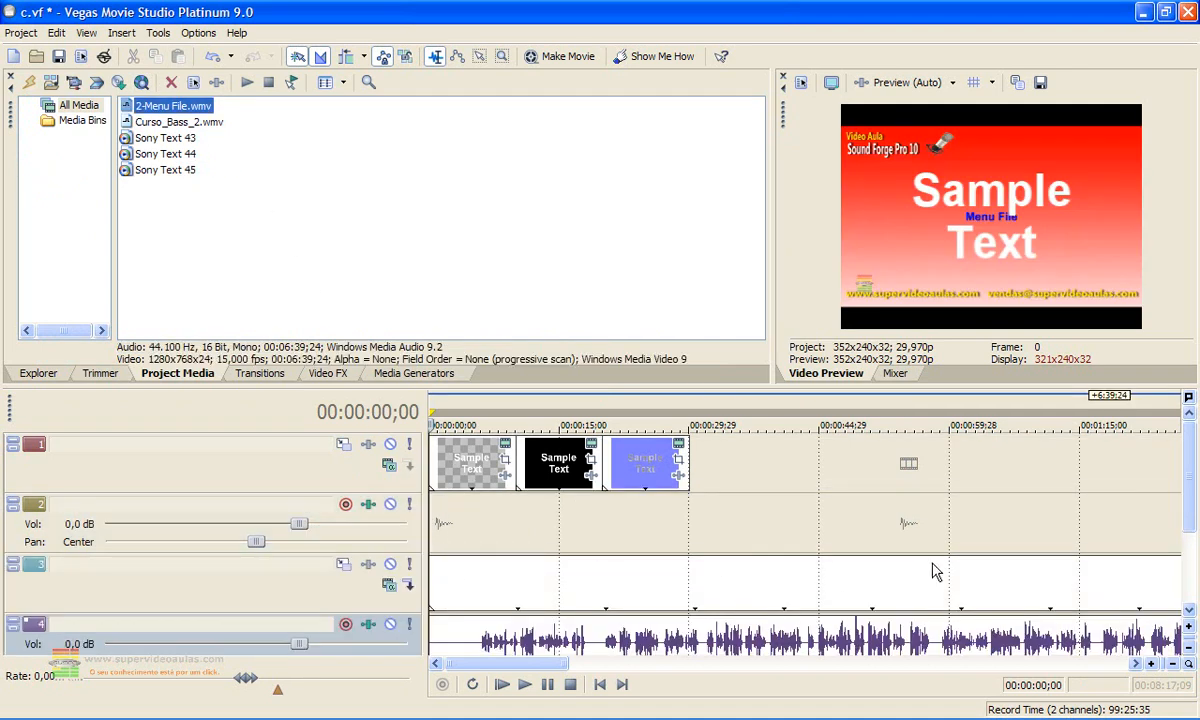
{"action": "left_click_drag", "start_coordinate": [1184, 492], "coordinate": [1182, 440]}
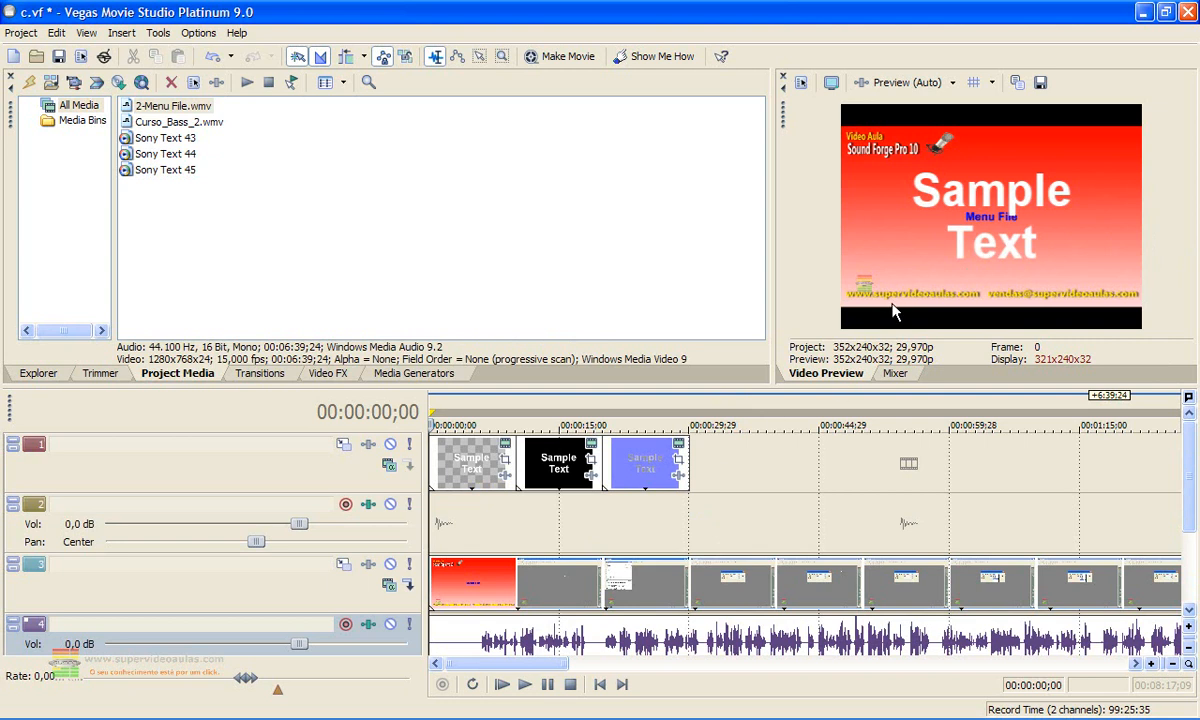
Compare the three text events over the video, playing the preview from 00:00:10;00
{"action": "left_click", "coordinate": [462, 410]}
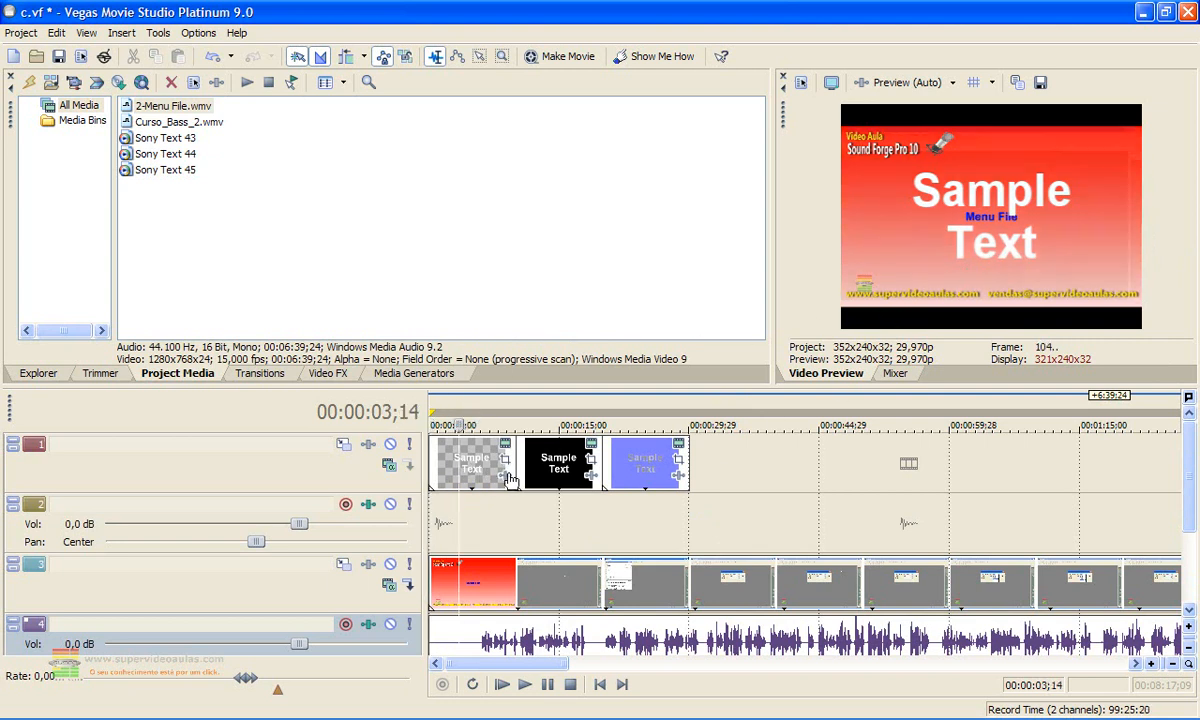
{"action": "left_click", "coordinate": [547, 410]}
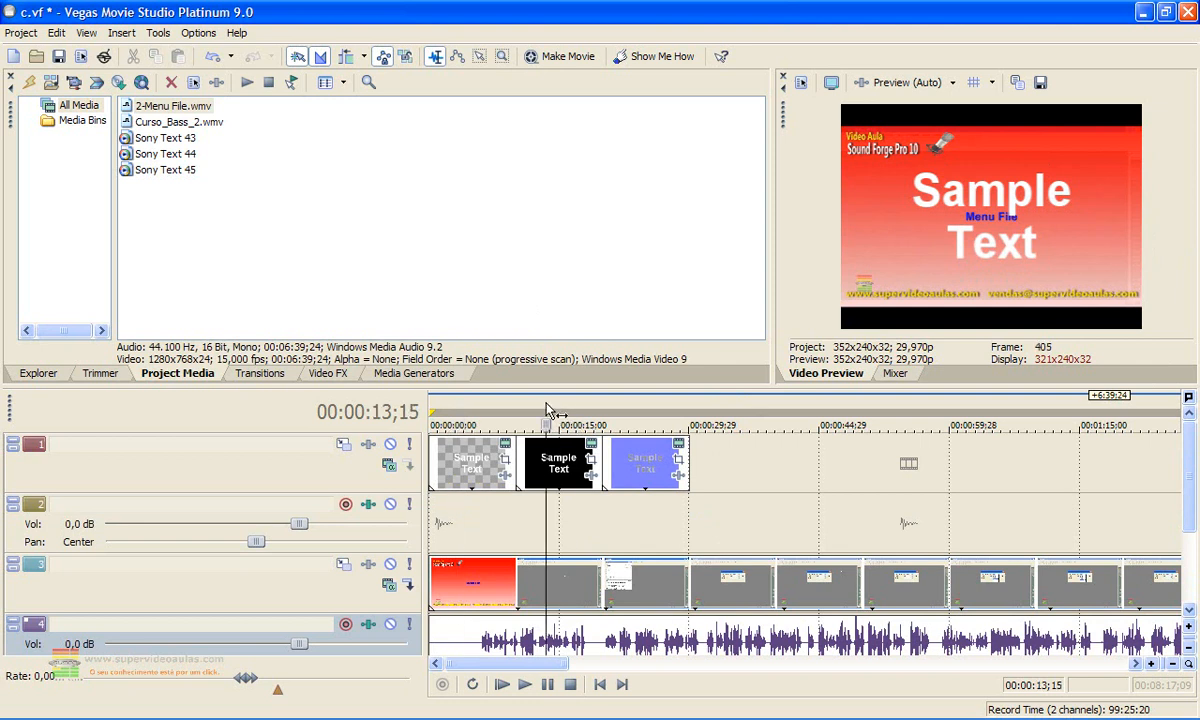
{"action": "left_click", "coordinate": [647, 405]}
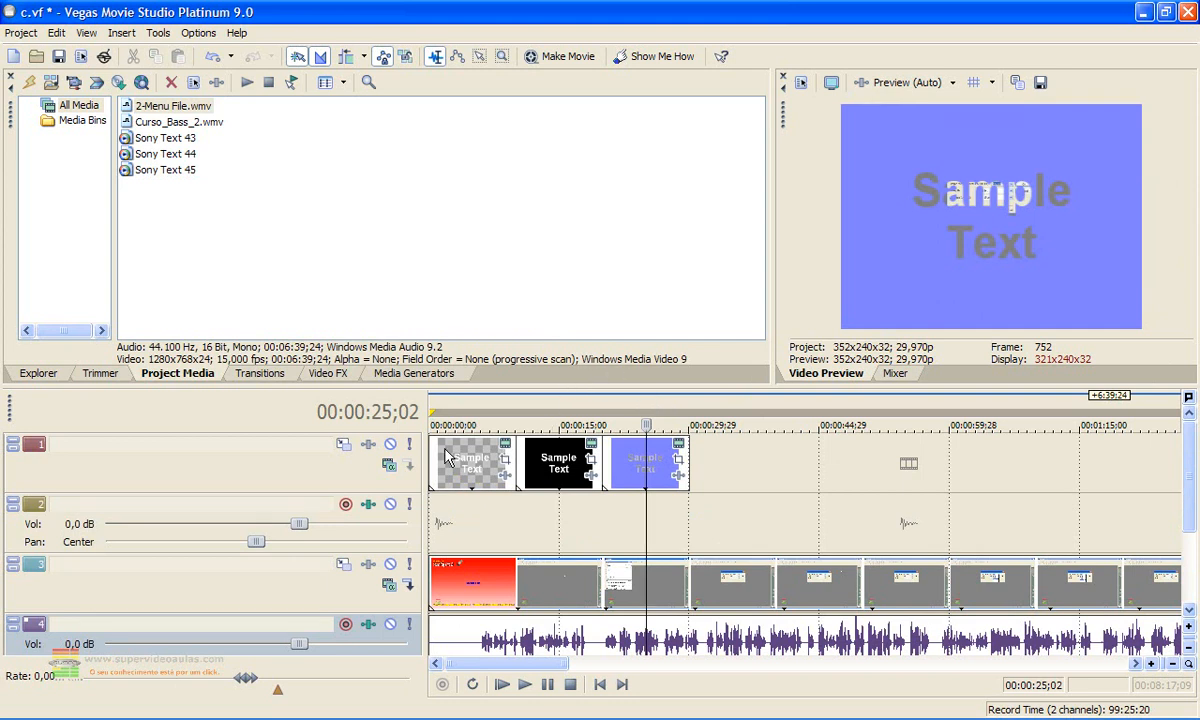
{"action": "left_click", "coordinate": [517, 405]}
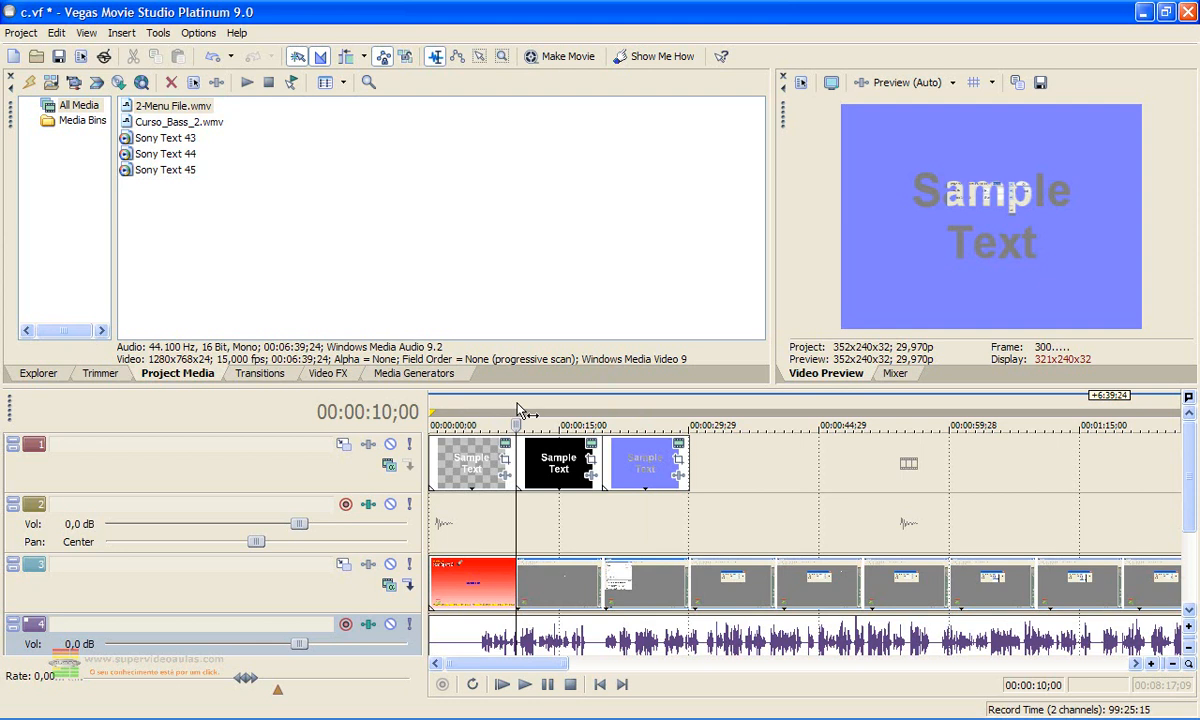
{"action": "key", "text": "space"}
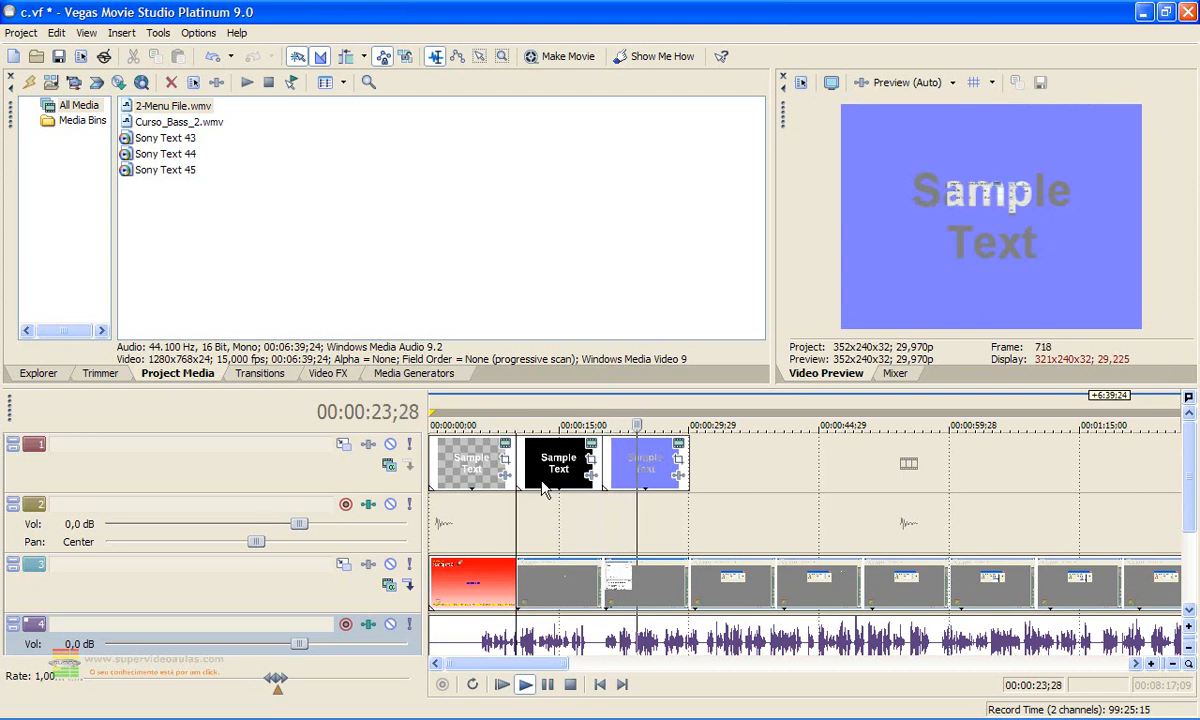
{"action": "key", "text": "space"}
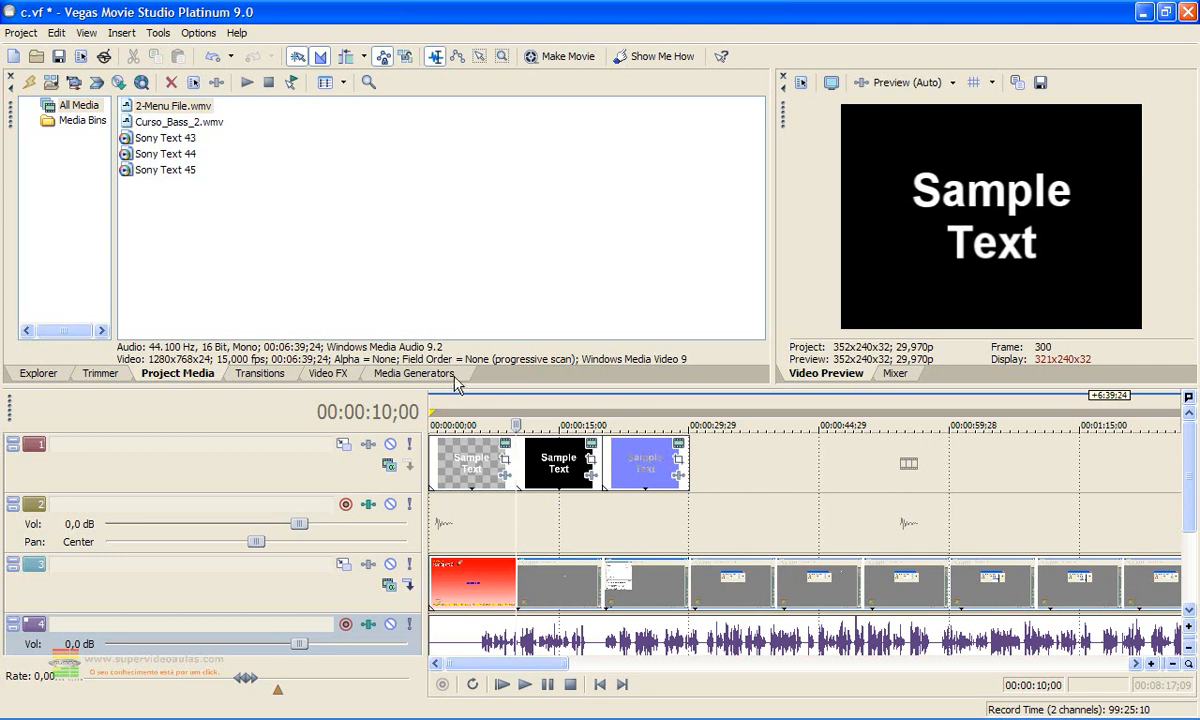
Delete the Solid Background and Transparent Text events from track 1, keeping only the default text
{"action": "left_click", "coordinate": [412, 372]}
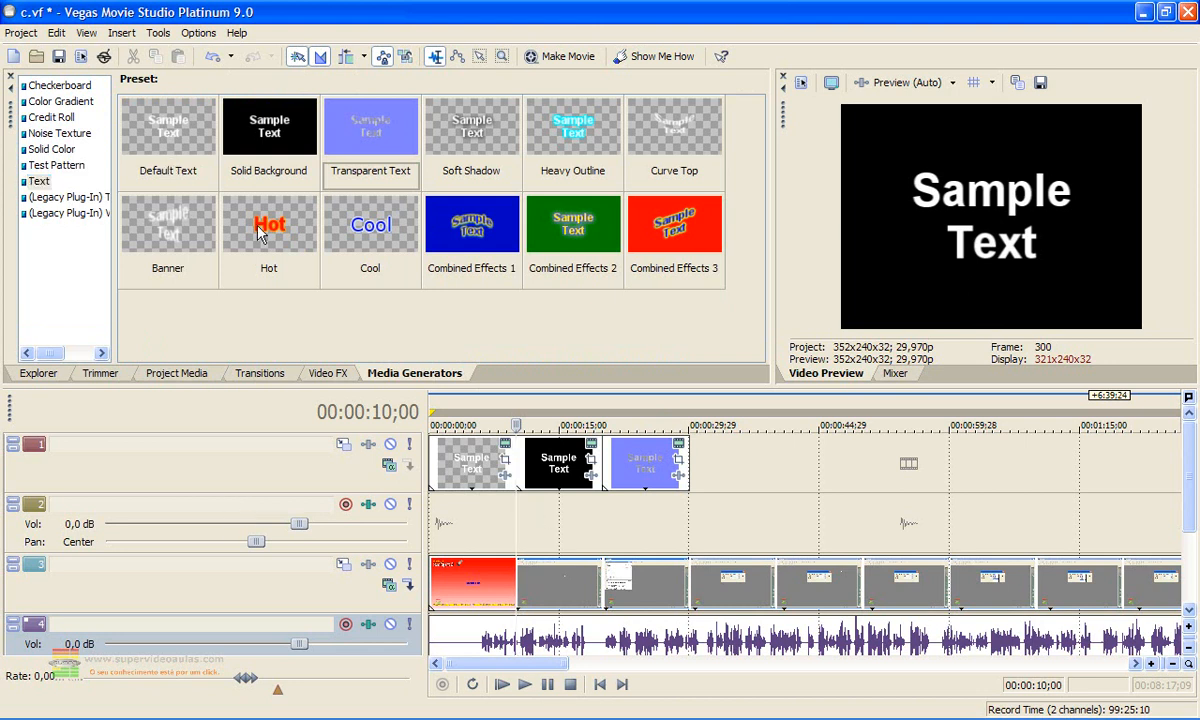
{"action": "left_click", "coordinate": [531, 442]}
{"action": "key", "text": "Delete"}
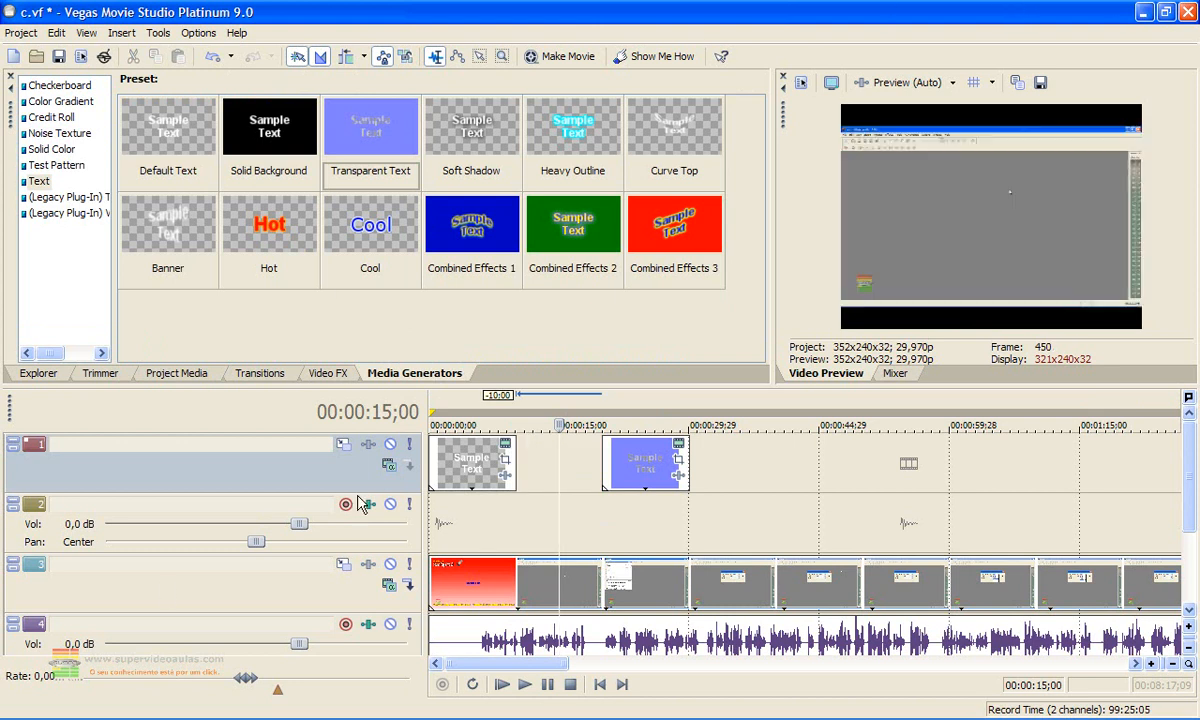
{"action": "left_click", "coordinate": [643, 445]}
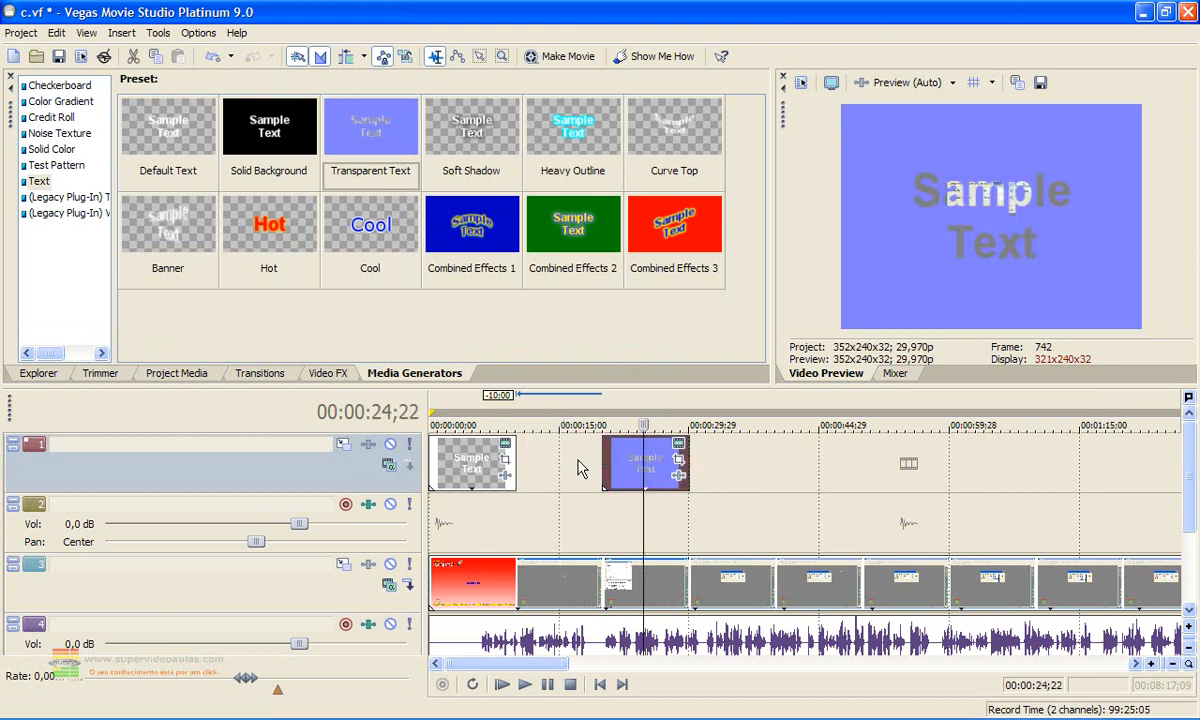
{"action": "key", "text": "Delete"}
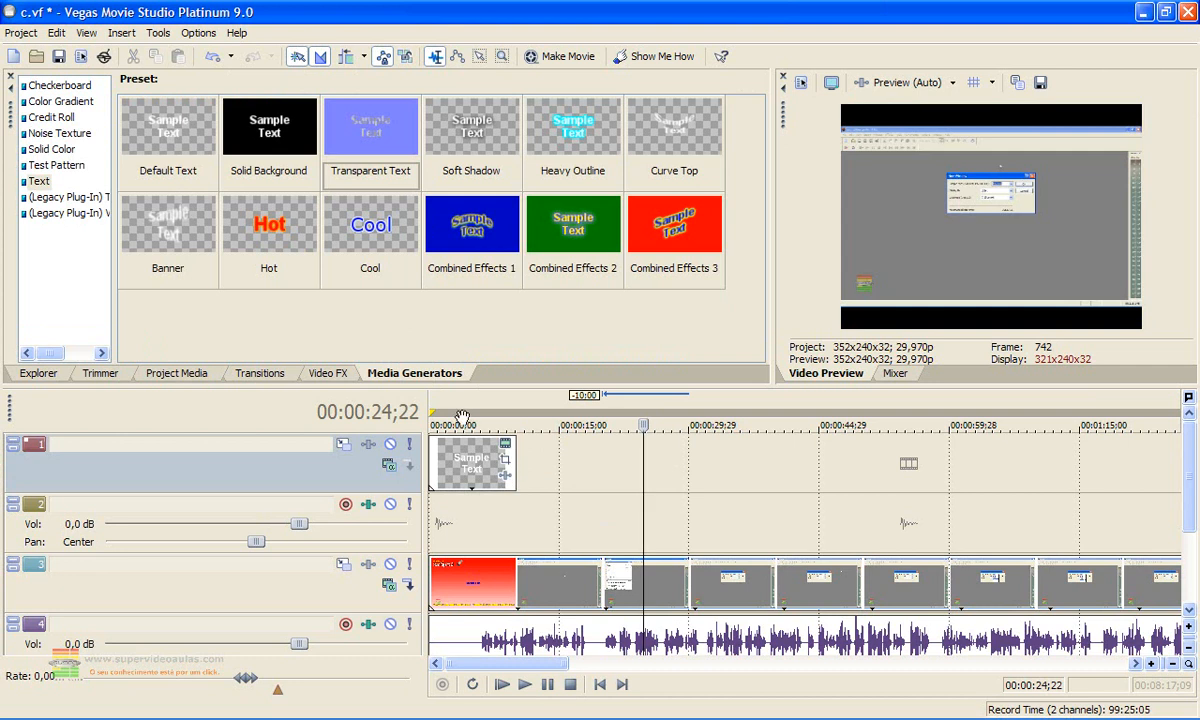
Move the default text event forward on track 1 by about 19:23 and a further 3:17, previewing it over the video
{"action": "left_click_drag", "start_coordinate": [468, 461], "coordinate": [641, 468]}
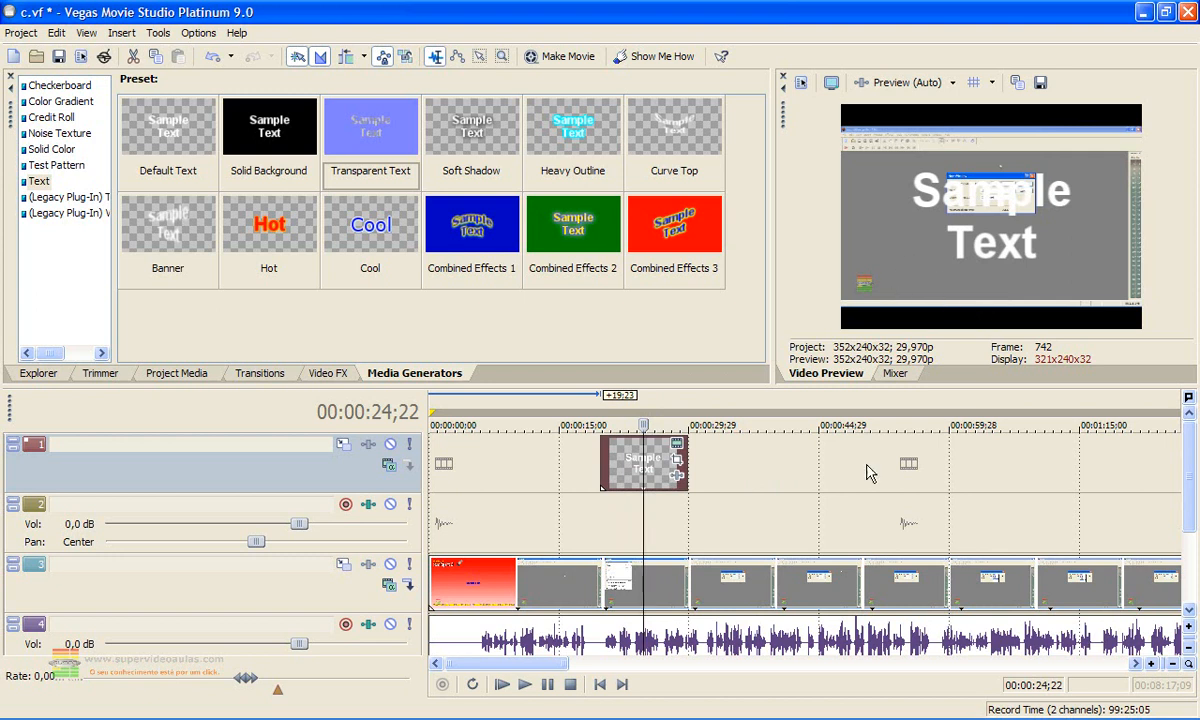
{"action": "key", "text": "space"}
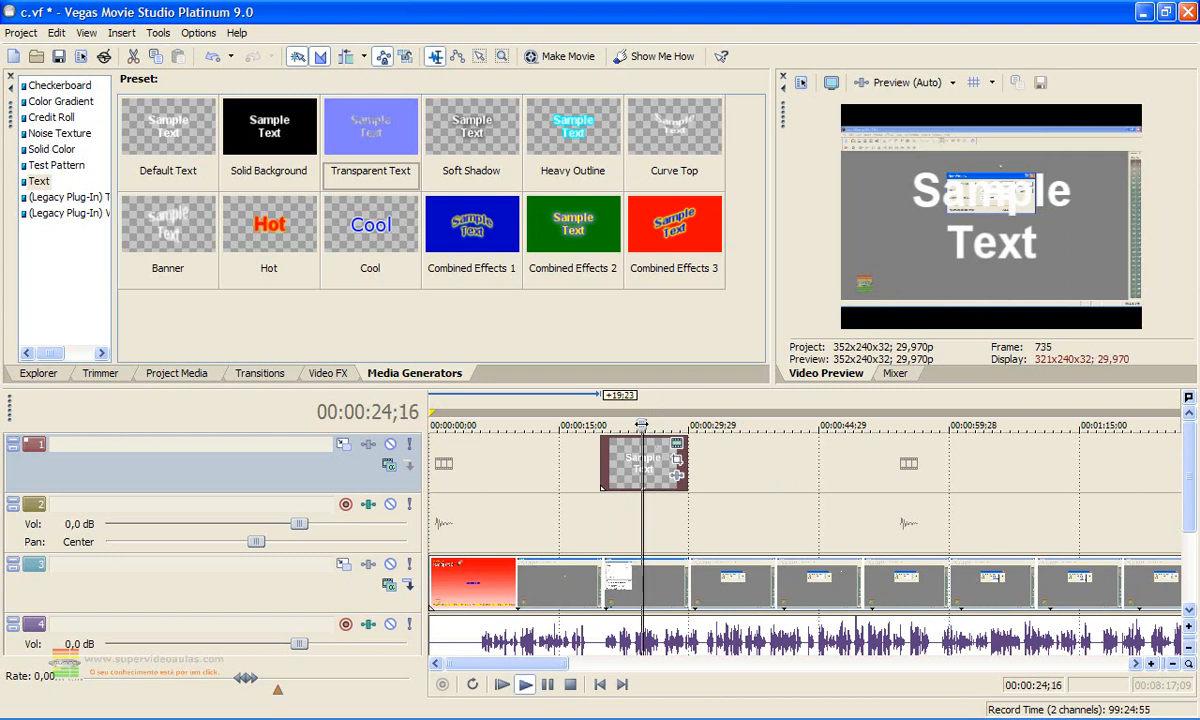
{"action": "left_click_drag", "start_coordinate": [668, 424], "coordinate": [675, 424]}
{"action": "key", "text": "j"}
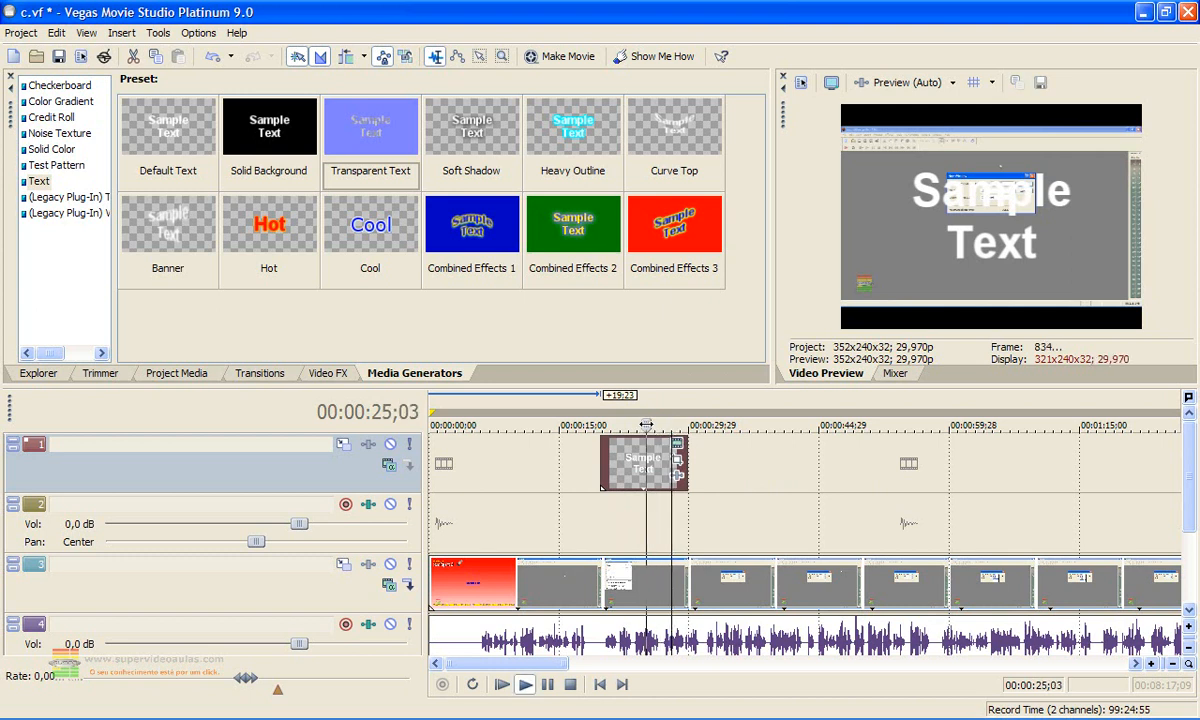
{"action": "key", "text": "k"}
{"action": "left_click_drag", "start_coordinate": [638, 455], "coordinate": [670, 497]}
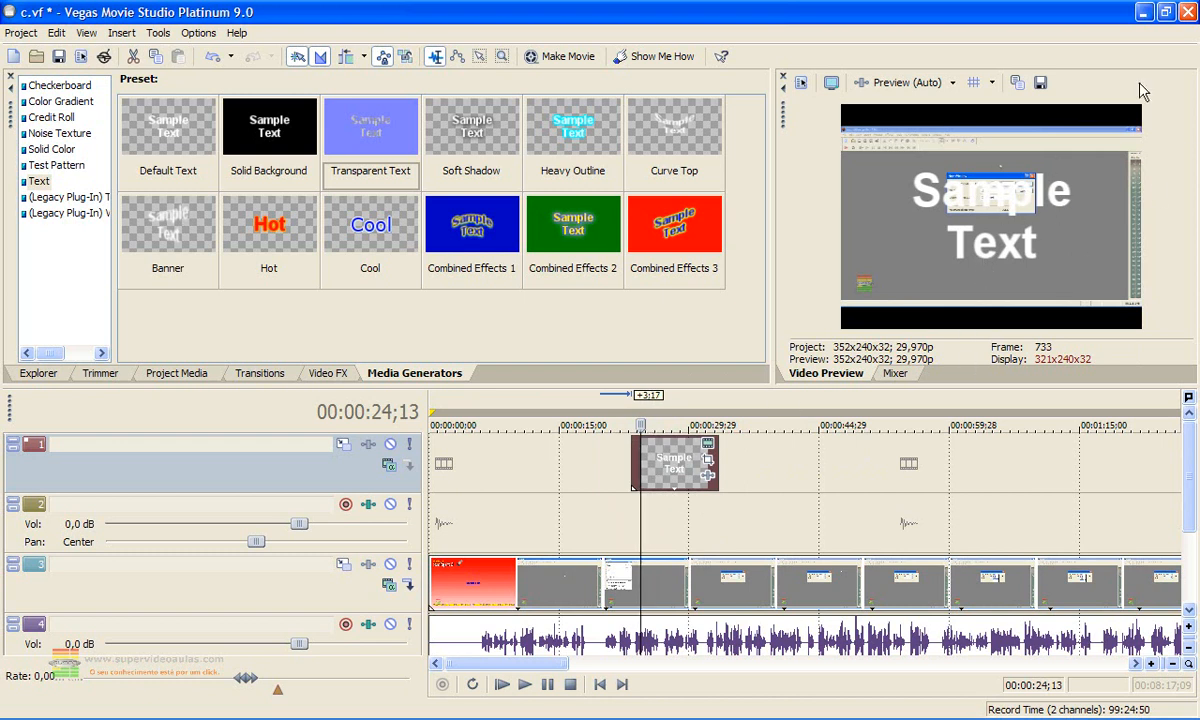
Enlarge the timeline area and track 1's height, and open the text event's generated media settings in a floating window
{"action": "left_click_drag", "start_coordinate": [550, 388], "coordinate": [550, 318]}
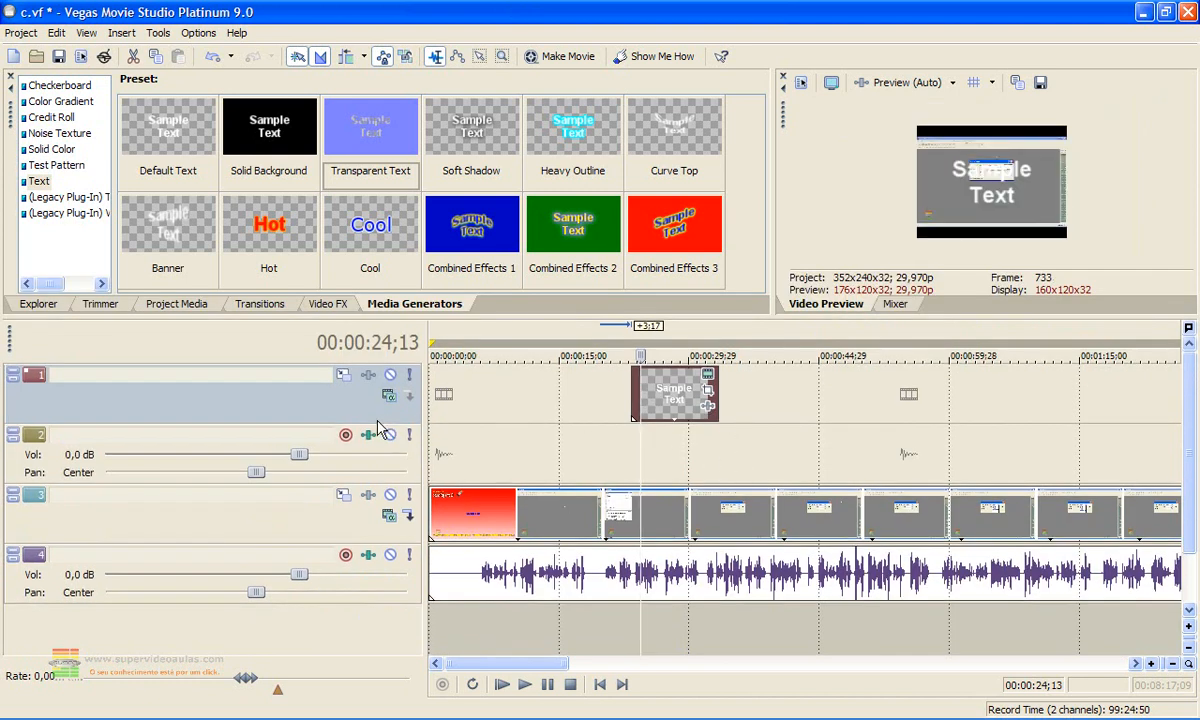
{"action": "left_click_drag", "start_coordinate": [378, 425], "coordinate": [378, 463]}
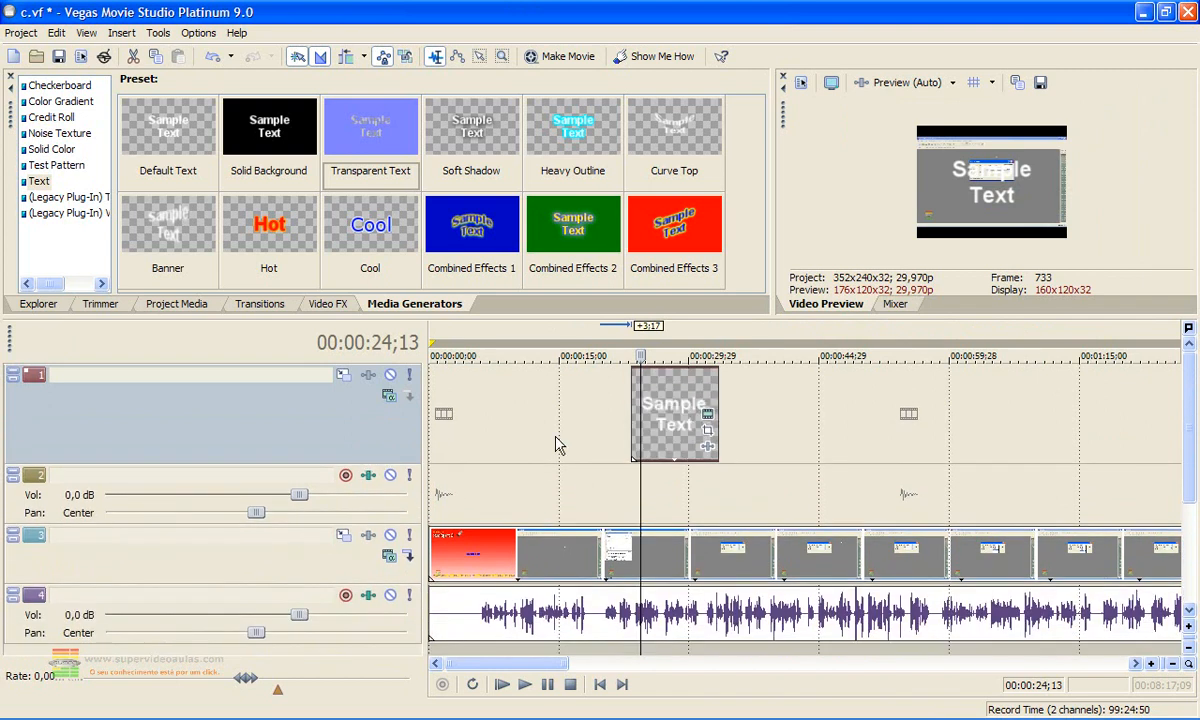
{"action": "left_click", "coordinate": [709, 416]}
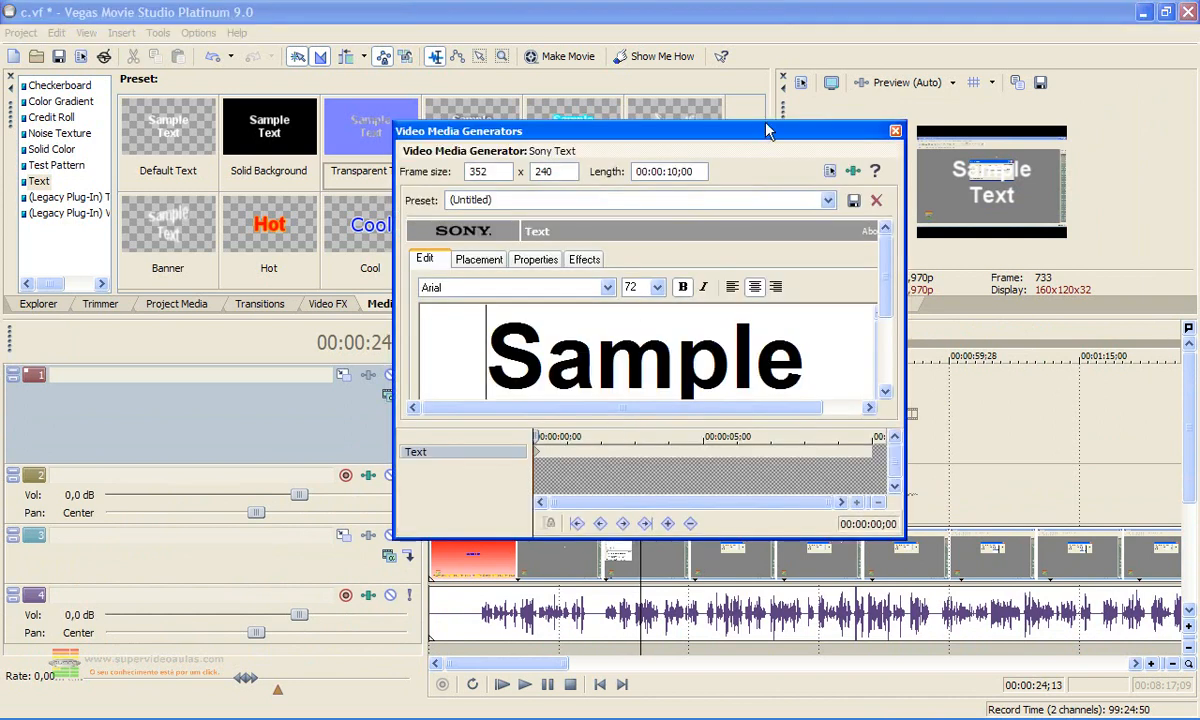
{"action": "left_click_drag", "start_coordinate": [767, 141], "coordinate": [760, 136]}
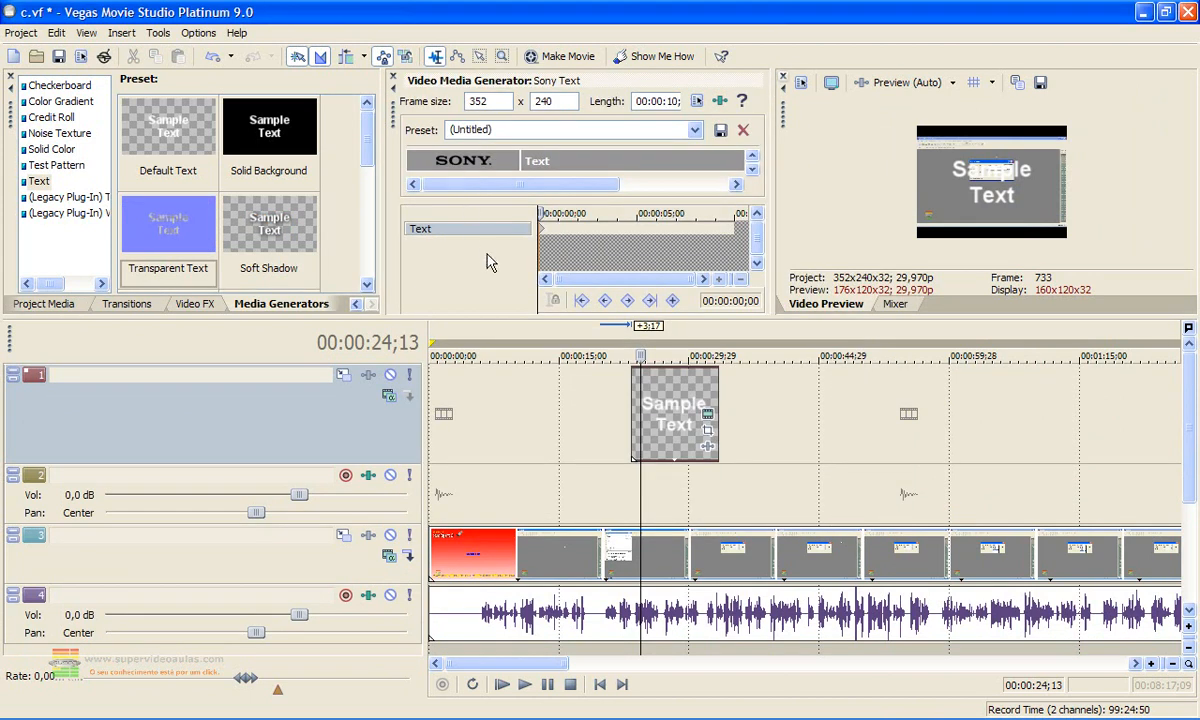
{"action": "double_click", "coordinate": [393, 110]}
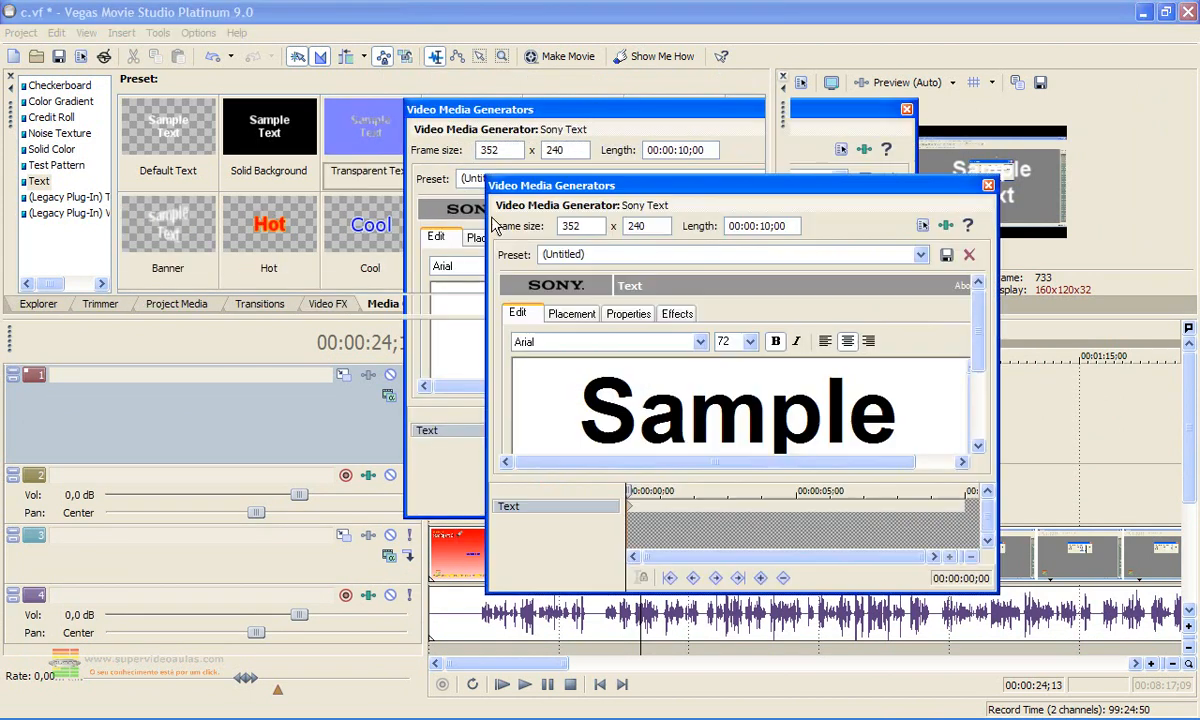
{"action": "left_click_drag", "start_coordinate": [810, 206], "coordinate": [688, 227]}
{"action": "scroll", "coordinate": [800, 351], "scroll_direction": "down", "scroll_amount": 5}
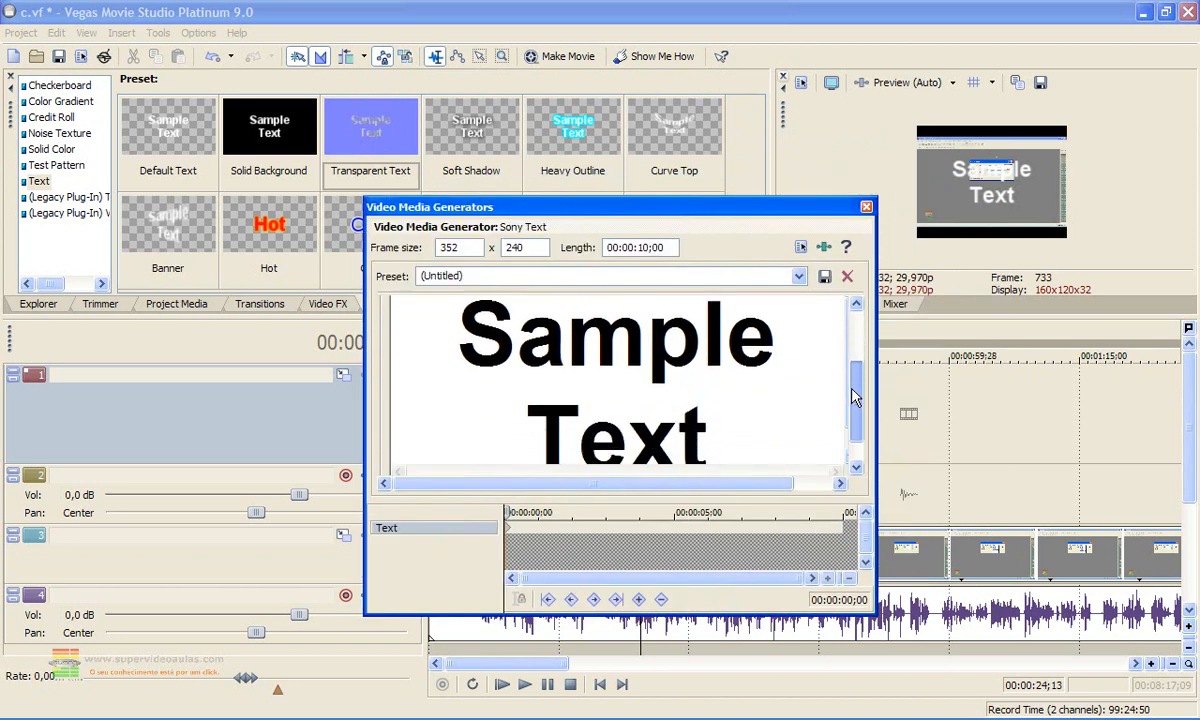
Replace the sample text with a two-line title reading "Video Aula" and "Sony Vegas"
{"action": "key", "text": "BackSpace"}
{"action": "key", "text": "BackSpace"}
{"action": "key", "text": "BackSpace"}
{"action": "key", "text": "BackSpace"}
{"action": "key", "text": "BackSpace"}
{"action": "key", "text": "BackSpace"}
{"action": "key", "text": "BackSpace"}
{"action": "key", "text": "BackSpace"}
{"action": "key", "text": "BackSpace"}
{"action": "key", "text": "BackSpace"}
{"action": "key", "text": "BackSpace"}
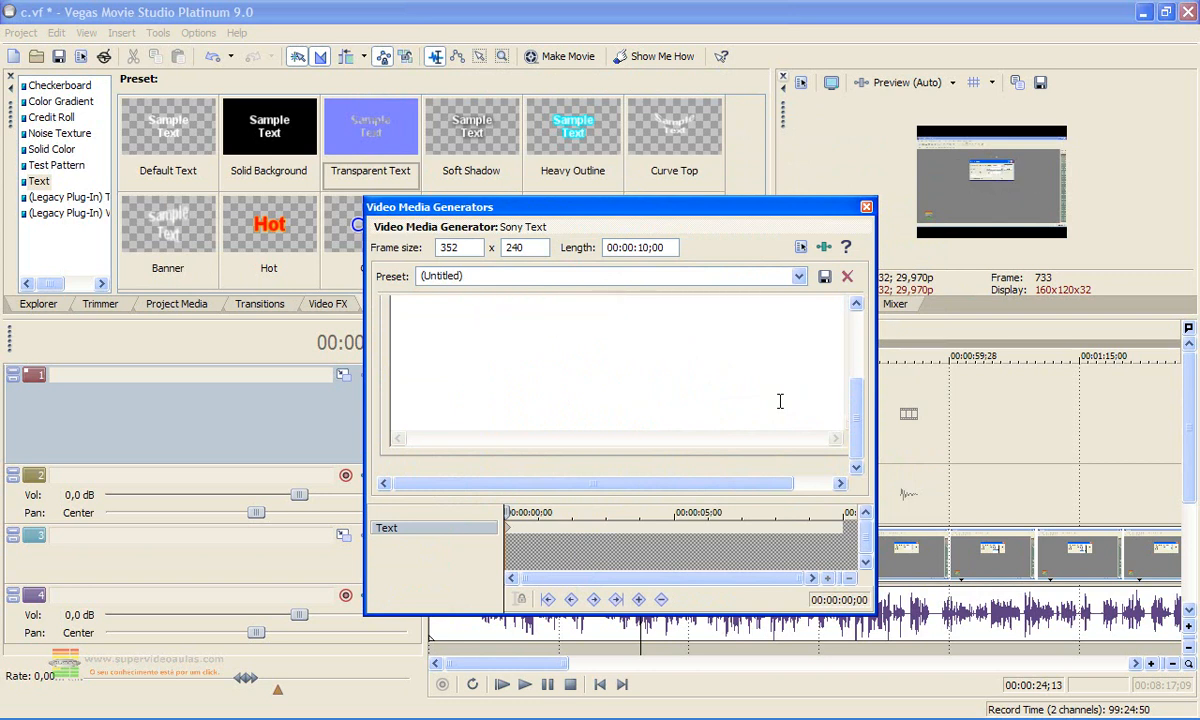
{"action": "type", "text": "Vido"}
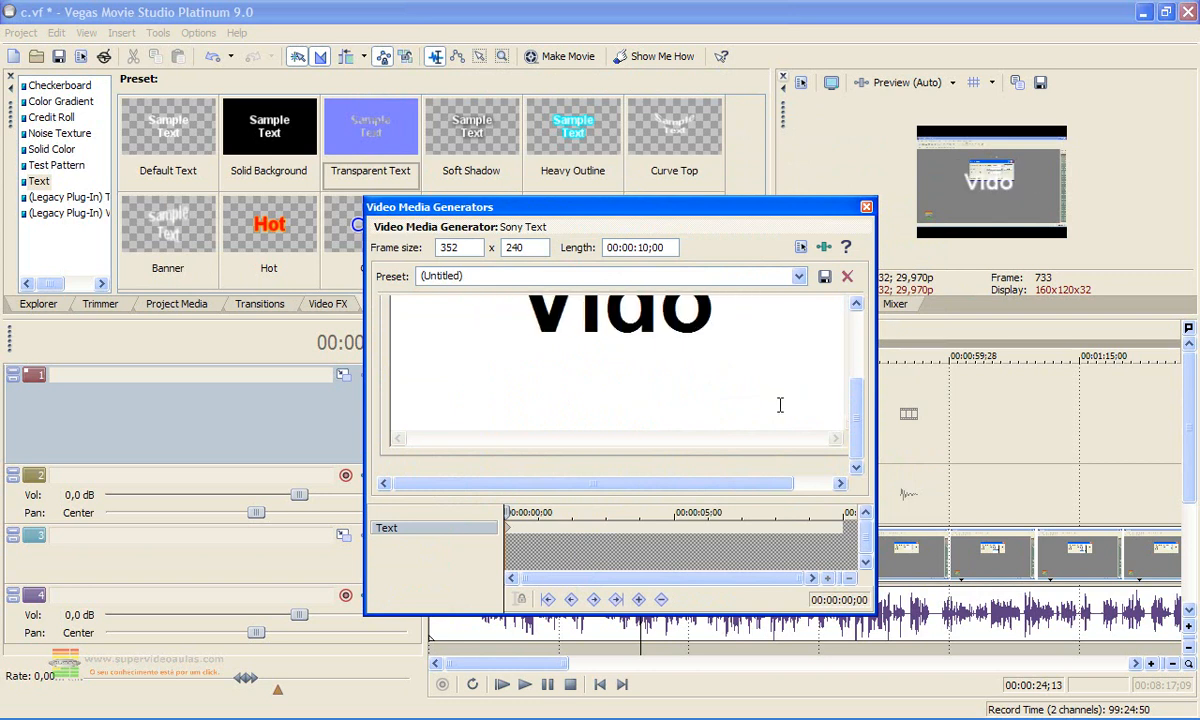
{"action": "key", "text": "BackSpace"}
{"action": "type", "text": "eo Aul"}
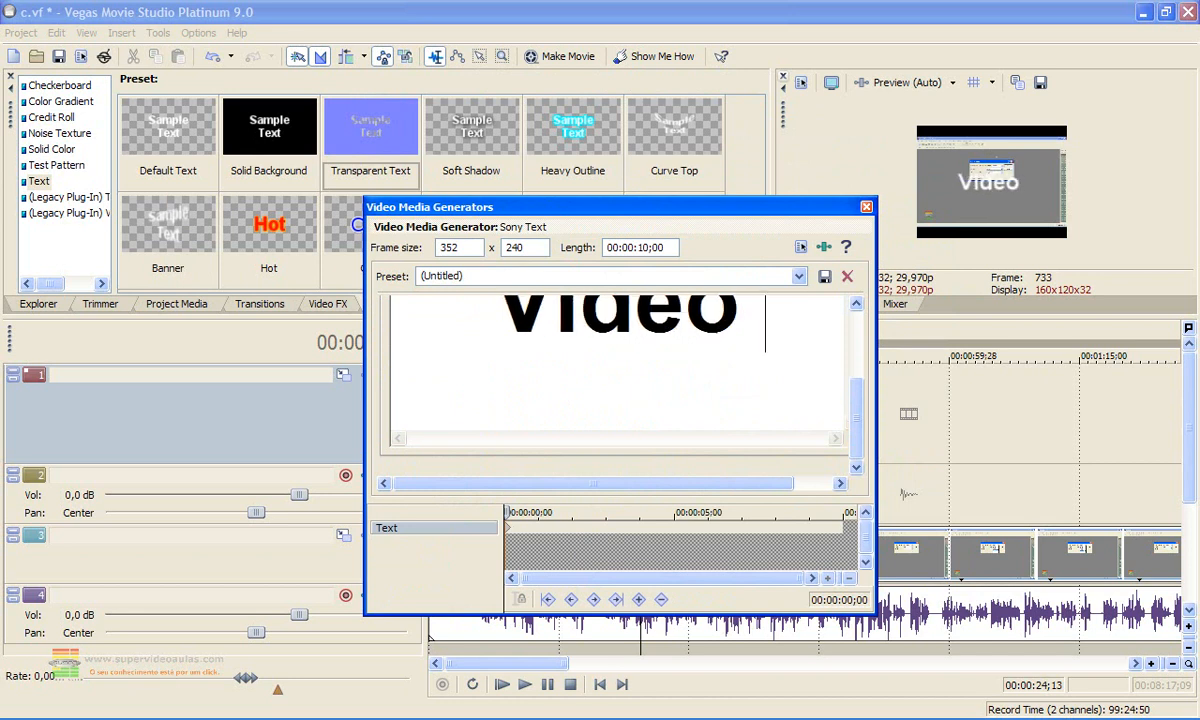
{"action": "type", "text": "a"}
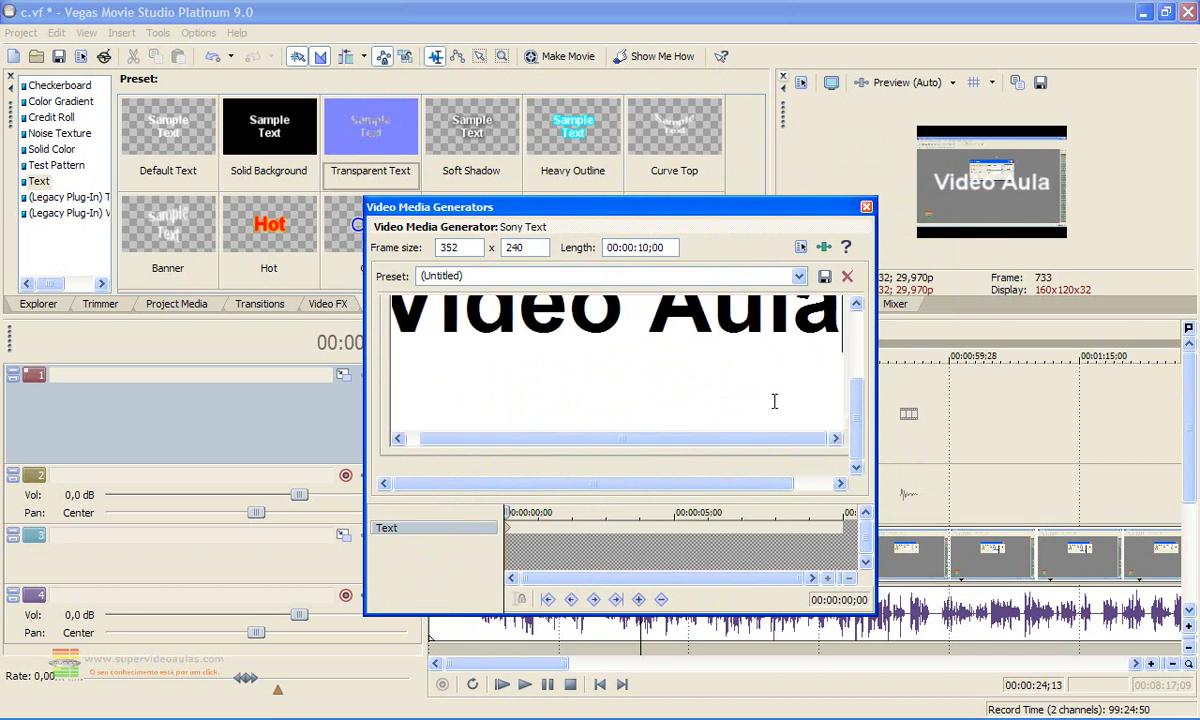
{"action": "key", "text": "Return"}
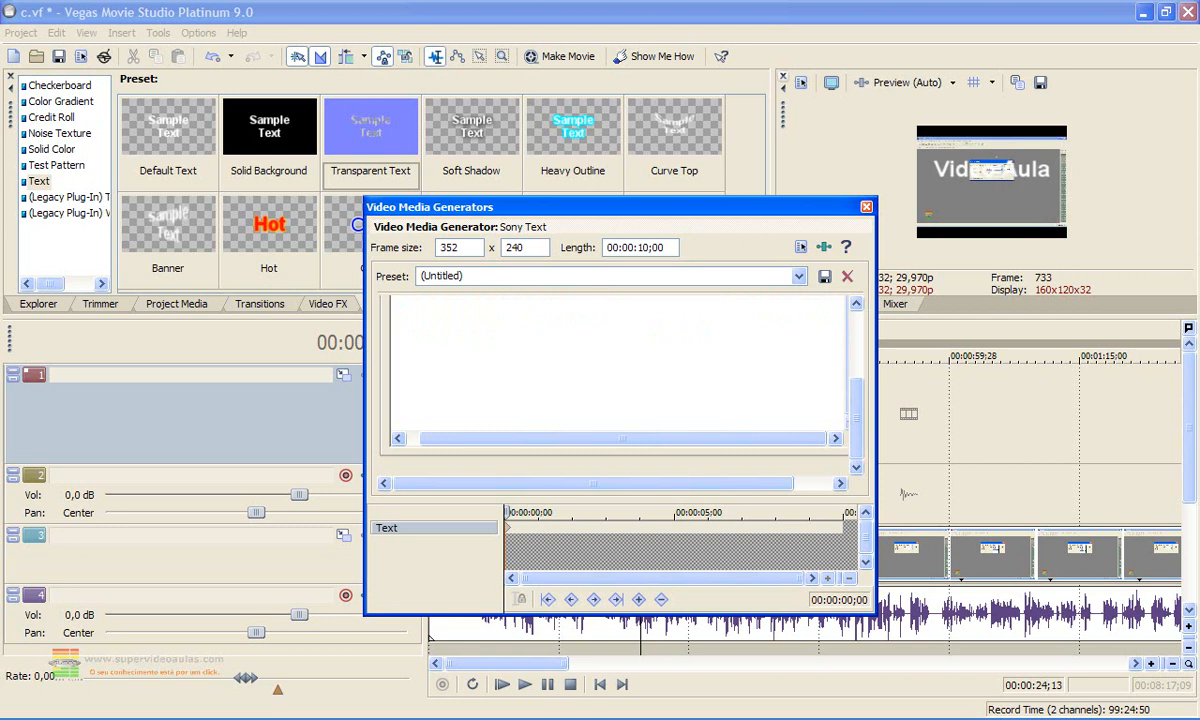
{"action": "type", "text": "Son"}
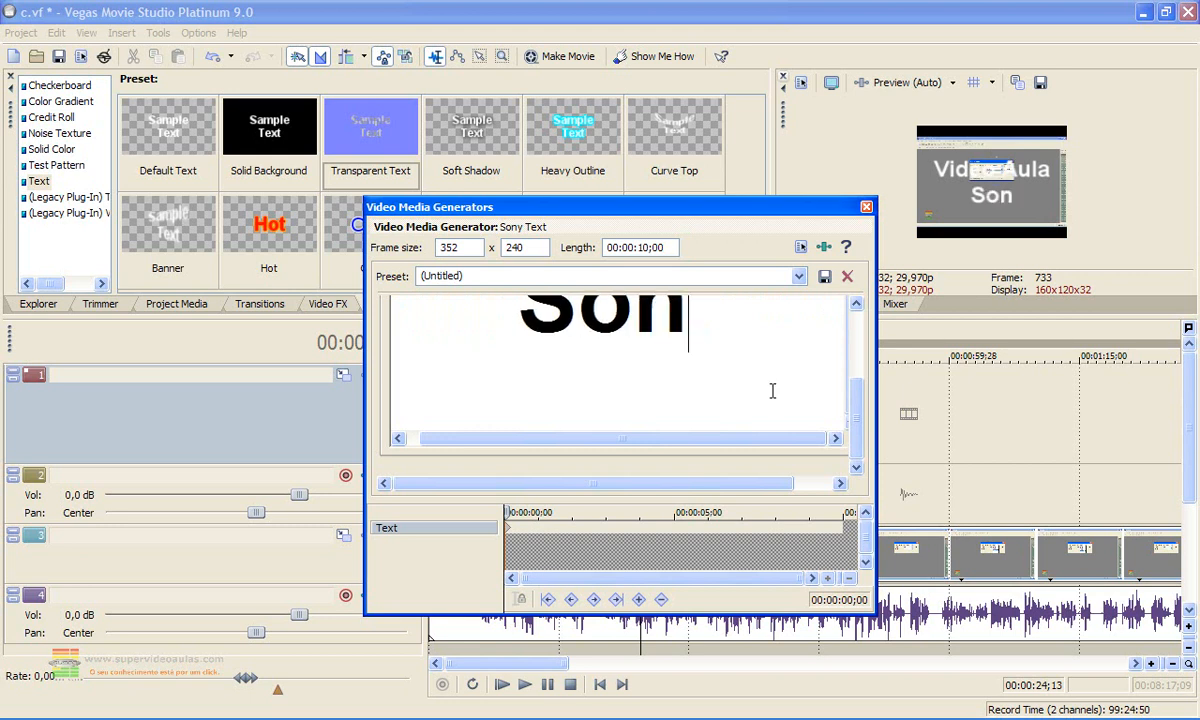
{"action": "type", "text": "y Vegas"}
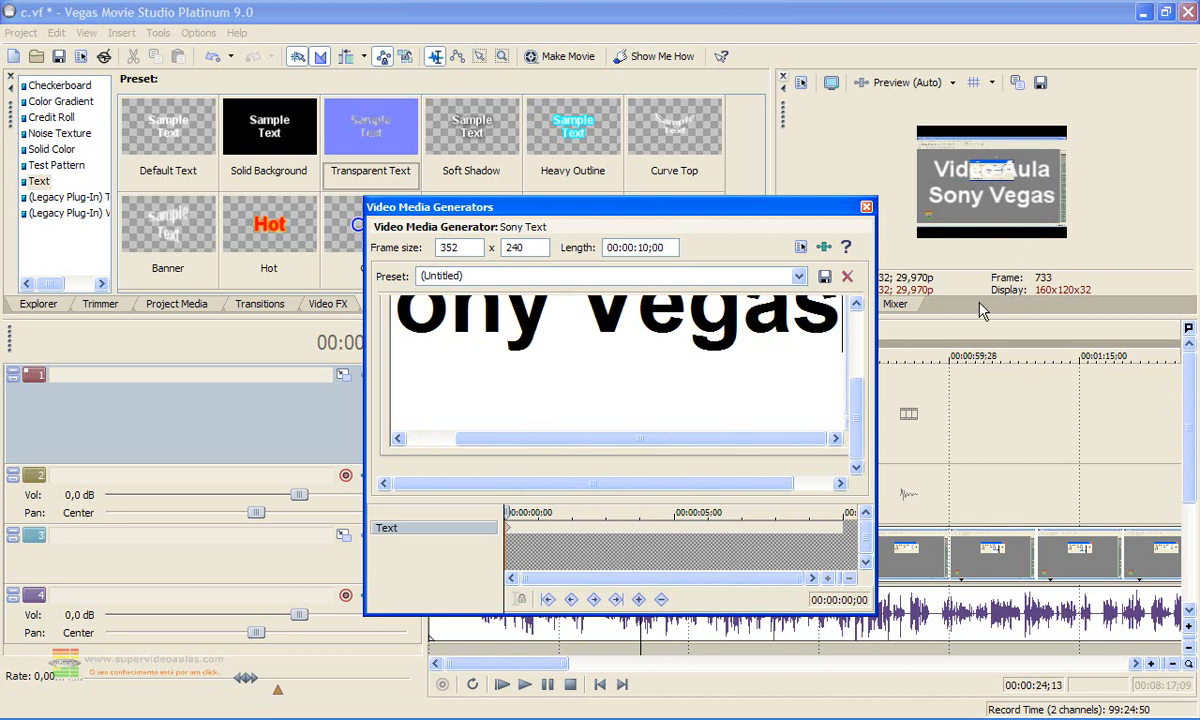
Try font sizes 20 and 36 on the whole title, and settle on 48
{"action": "left_click_drag", "start_coordinate": [861, 434], "coordinate": [857, 392]}
{"action": "left_click", "coordinate": [711, 405]}
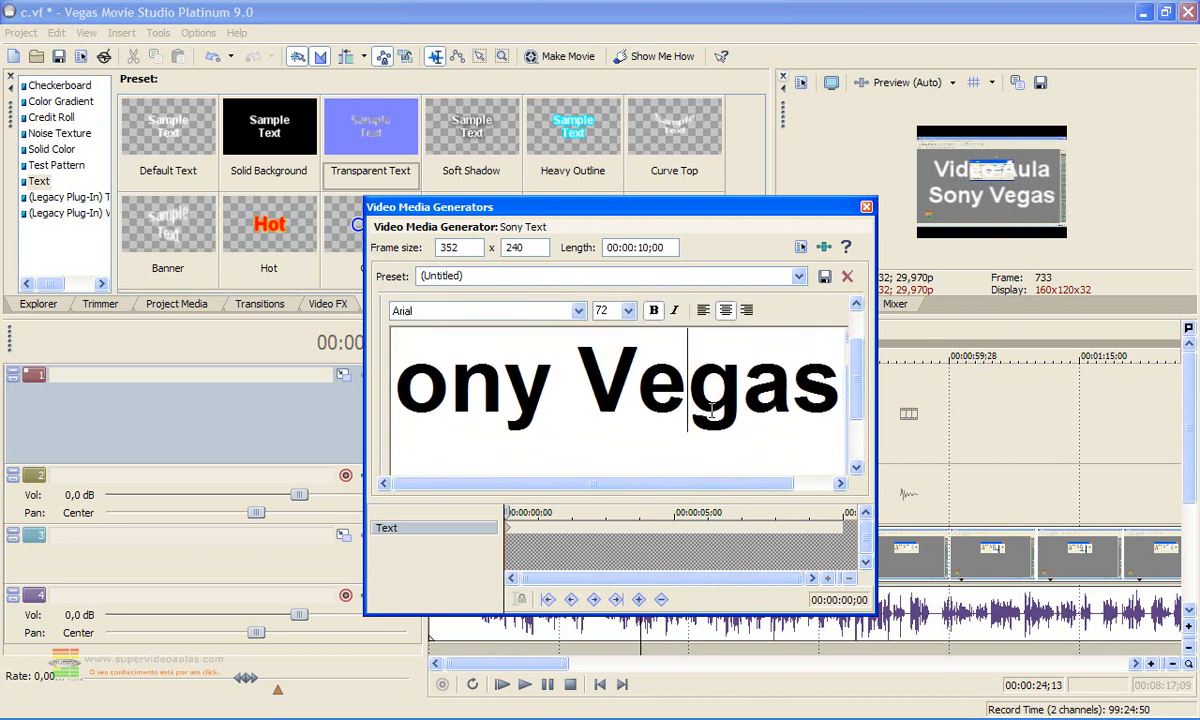
{"action": "key", "text": "ctrl+a"}
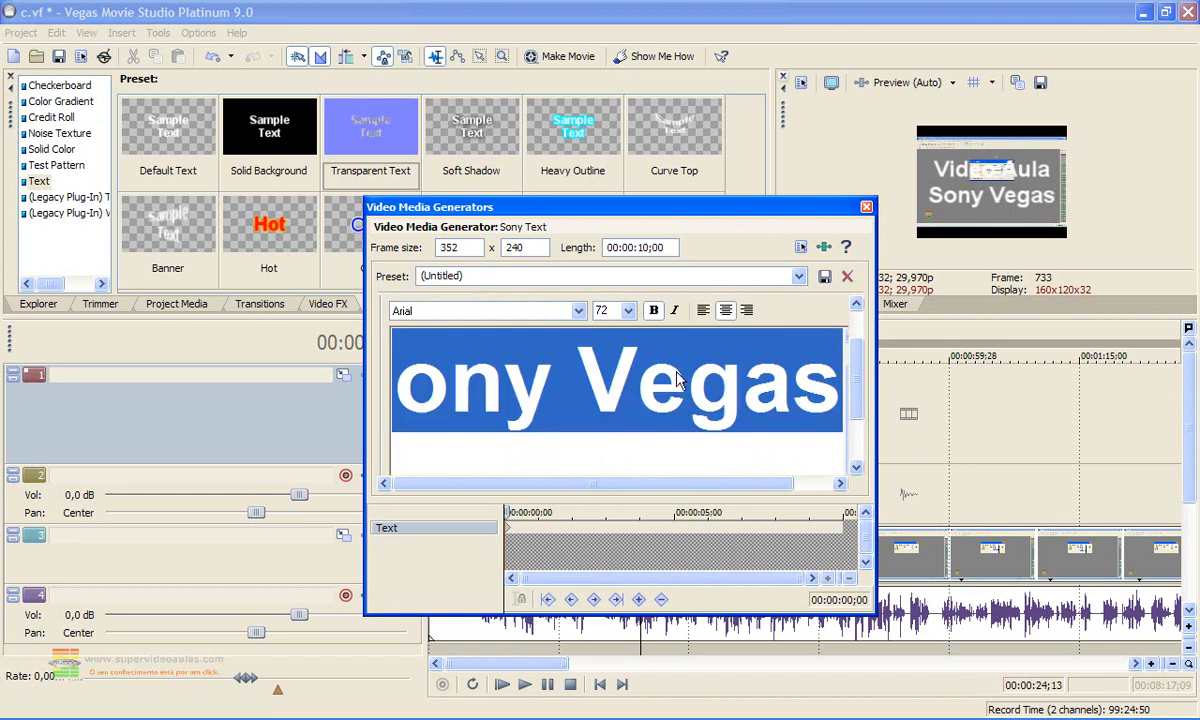
{"action": "left_click", "coordinate": [628, 311]}
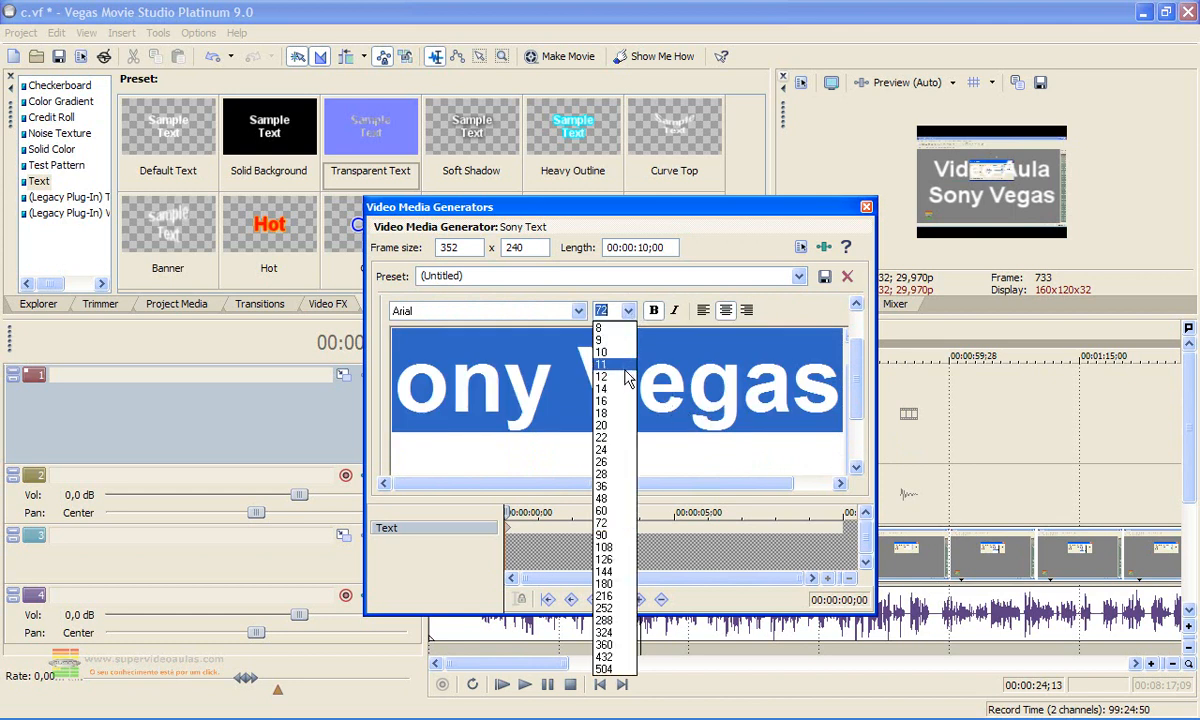
{"action": "left_click", "coordinate": [603, 425]}
{"action": "left_click", "coordinate": [629, 312]}
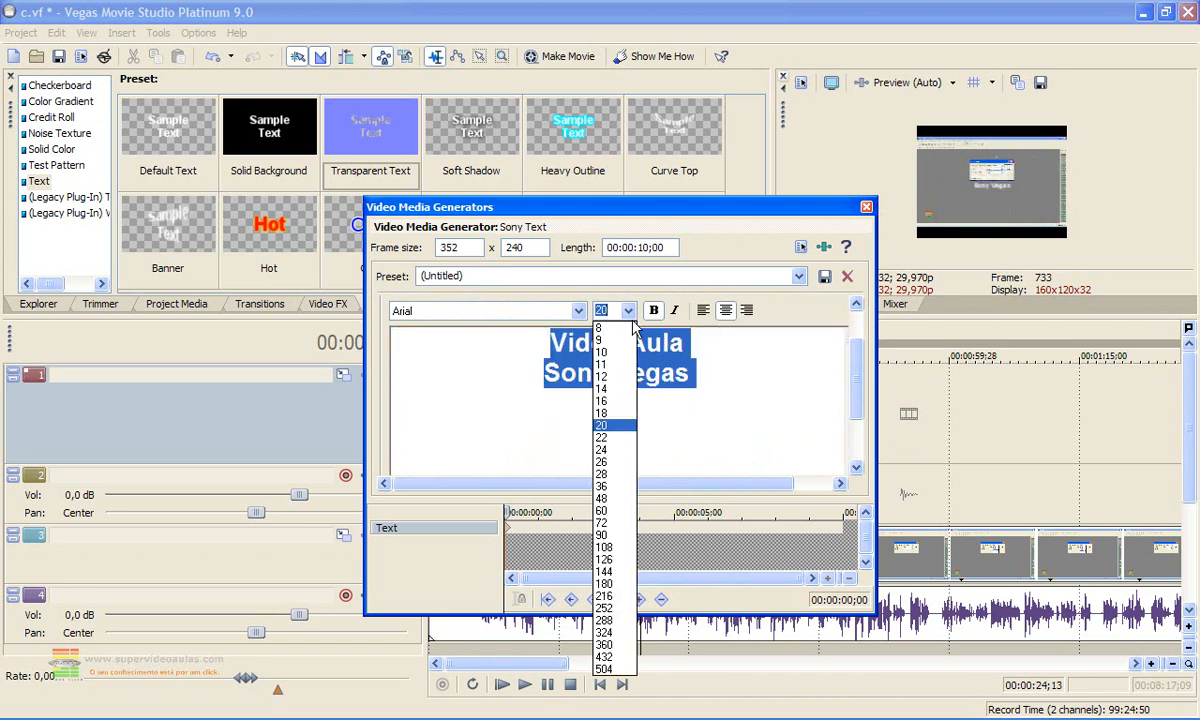
{"action": "left_click", "coordinate": [612, 490]}
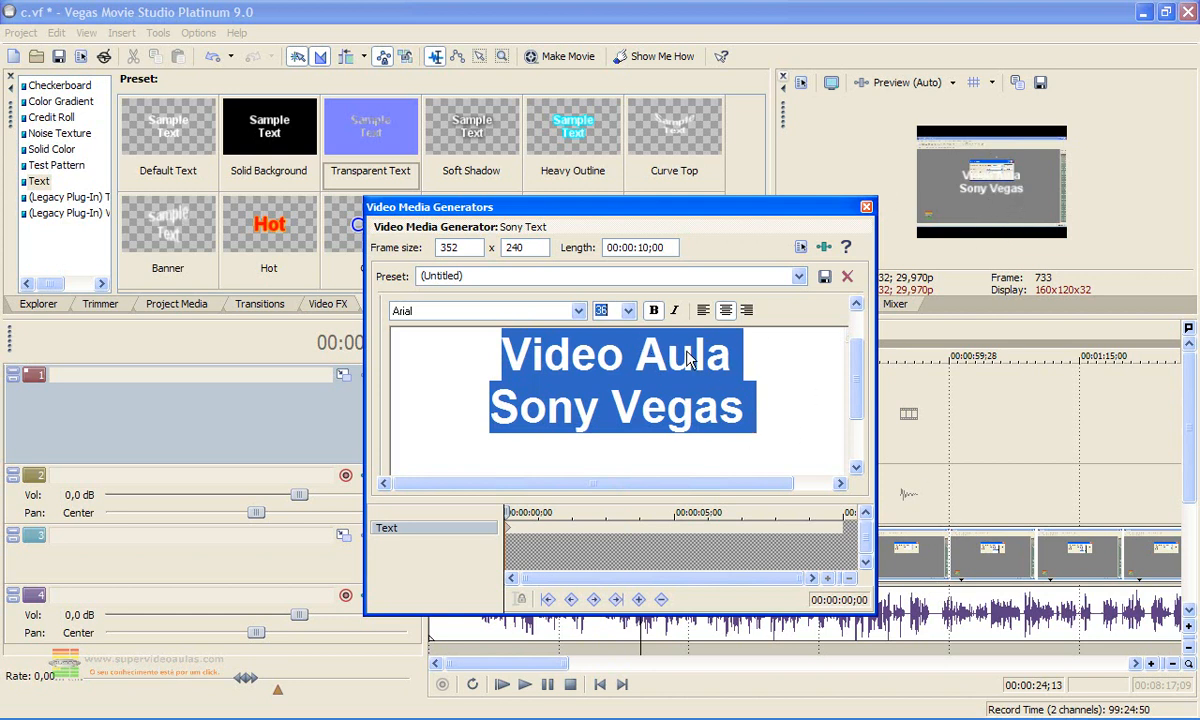
{"action": "left_click", "coordinate": [628, 311]}
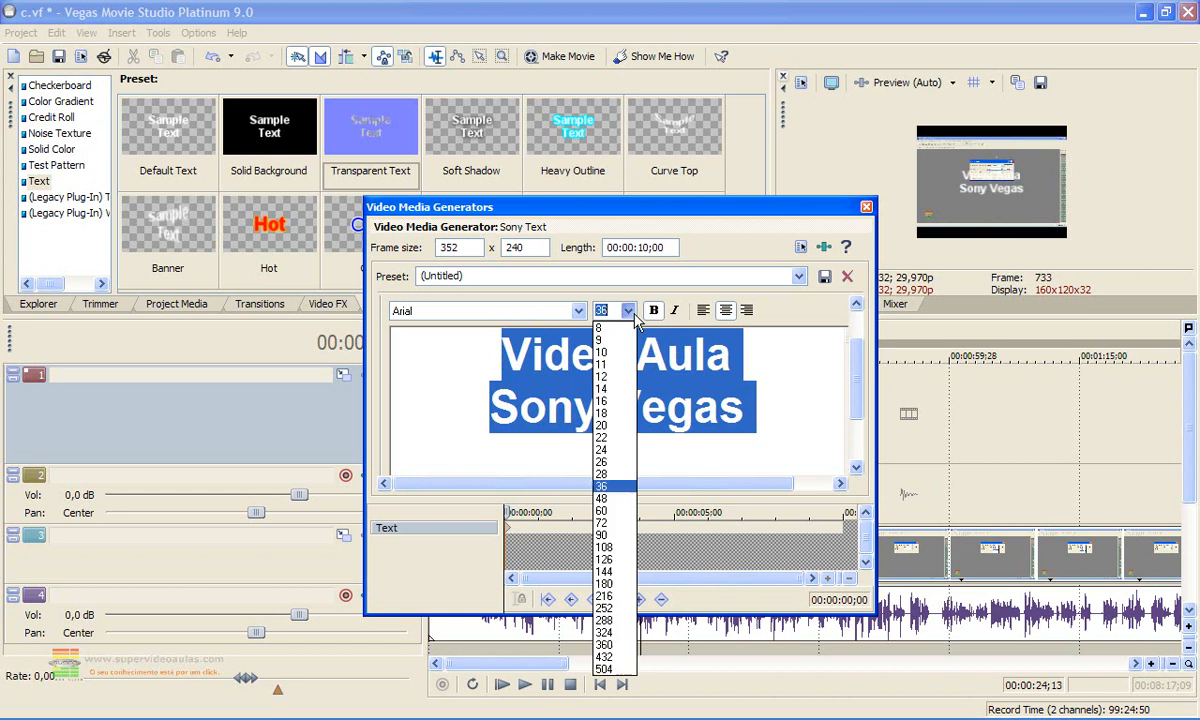
{"action": "left_click", "coordinate": [603, 498]}
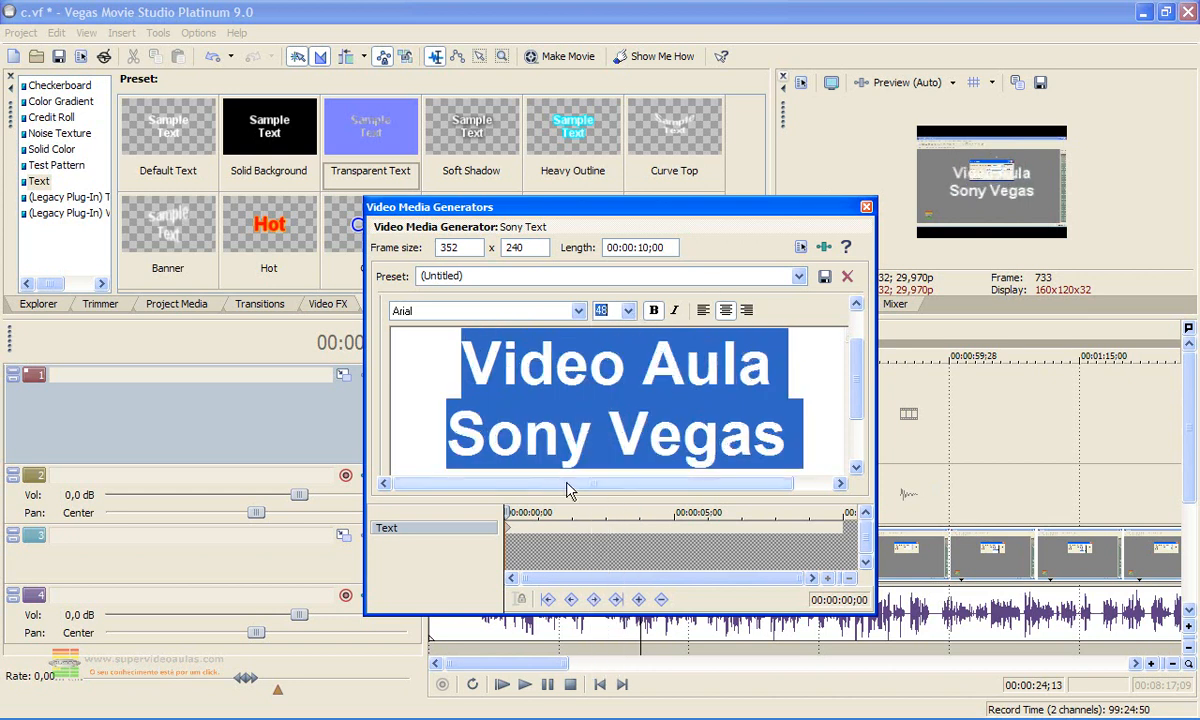
Try the title without bold and with italic, restore bold upright, and browse the fonts while keeping Arial
{"action": "left_click", "coordinate": [653, 311]}
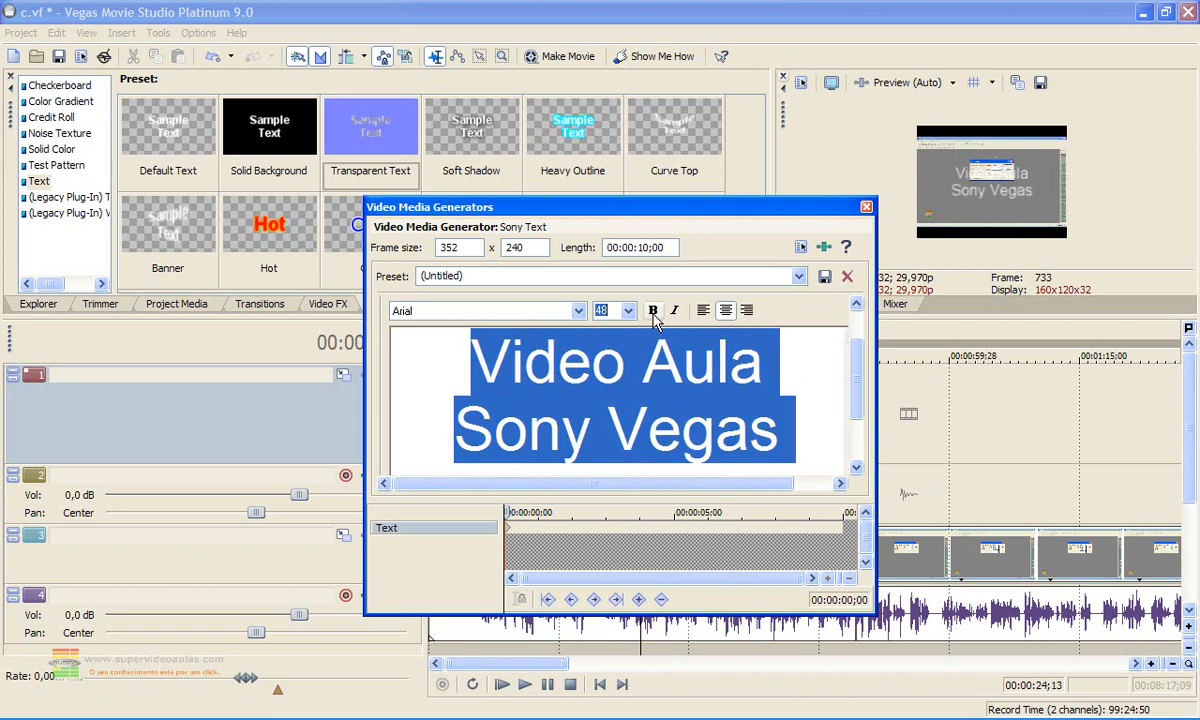
{"action": "left_click", "coordinate": [653, 311]}
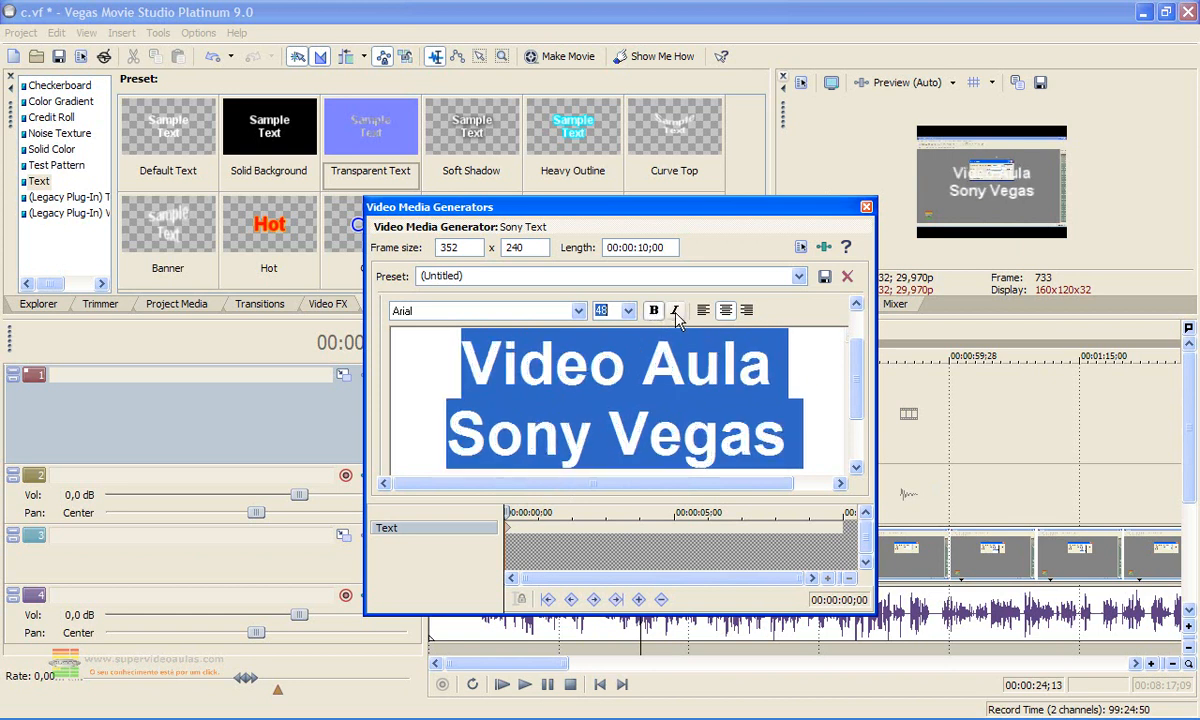
{"action": "left_click", "coordinate": [675, 311]}
{"action": "left_click", "coordinate": [675, 311]}
{"action": "left_click", "coordinate": [578, 311]}
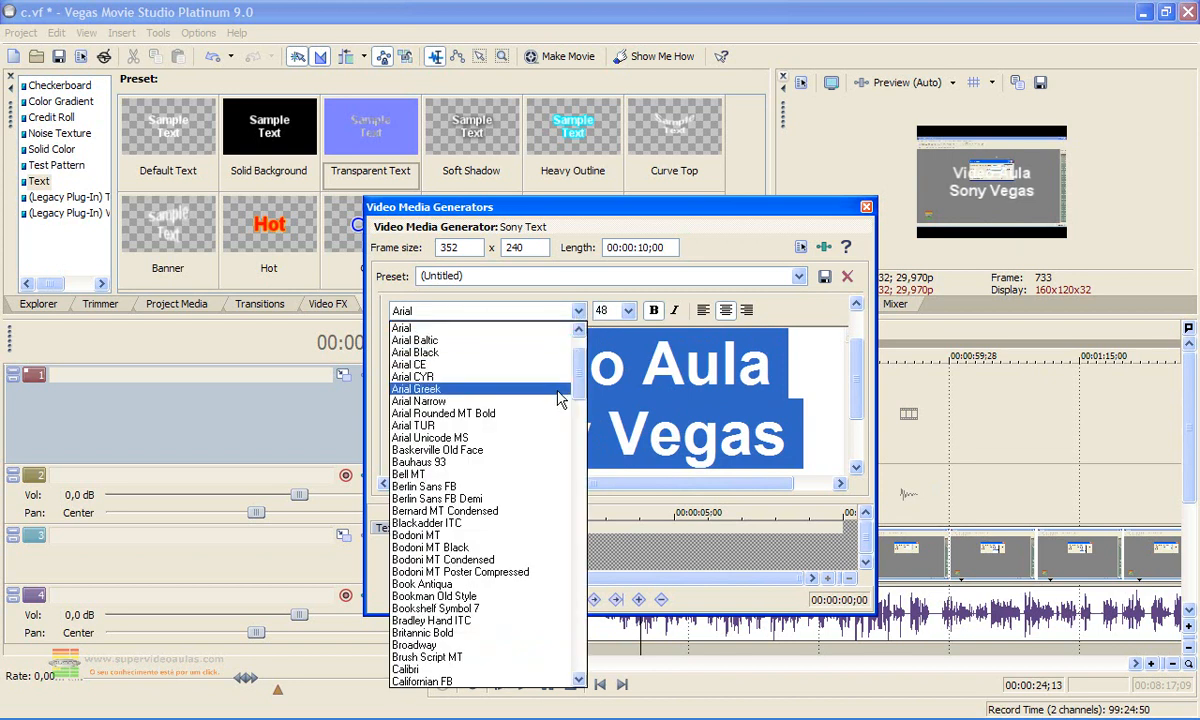
{"action": "left_click", "coordinate": [508, 312]}
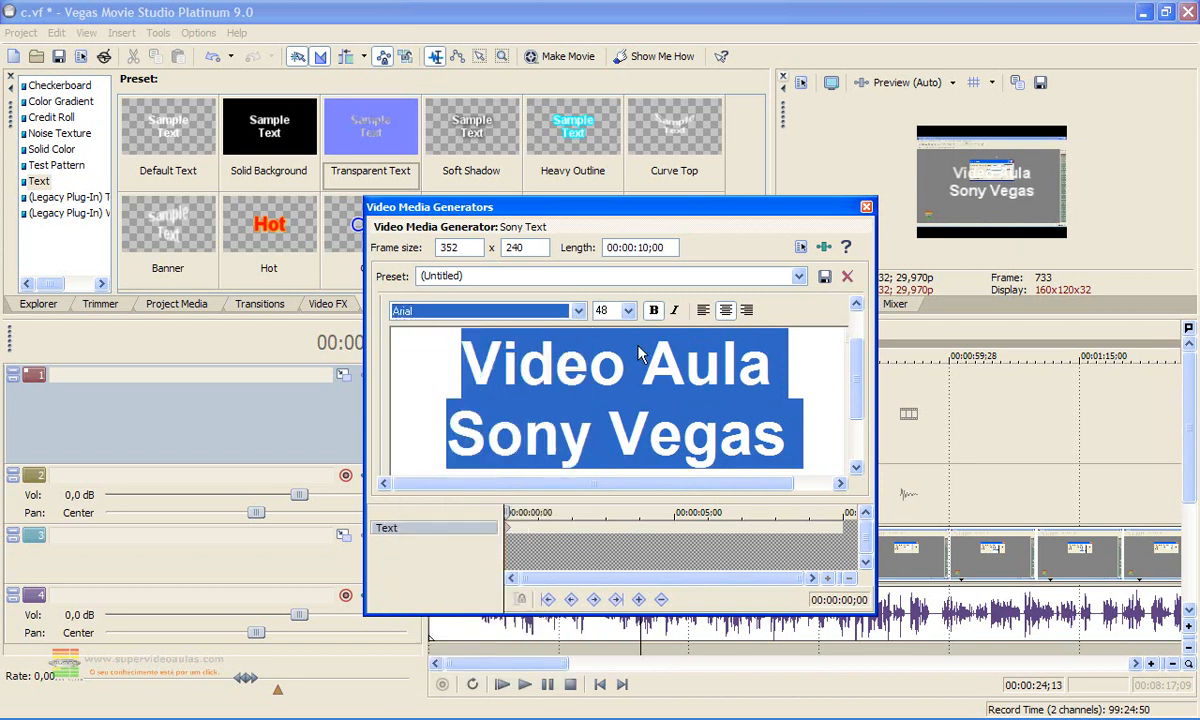
Try left and right alignment on the title and return it to centred
{"action": "left_click", "coordinate": [703, 310]}
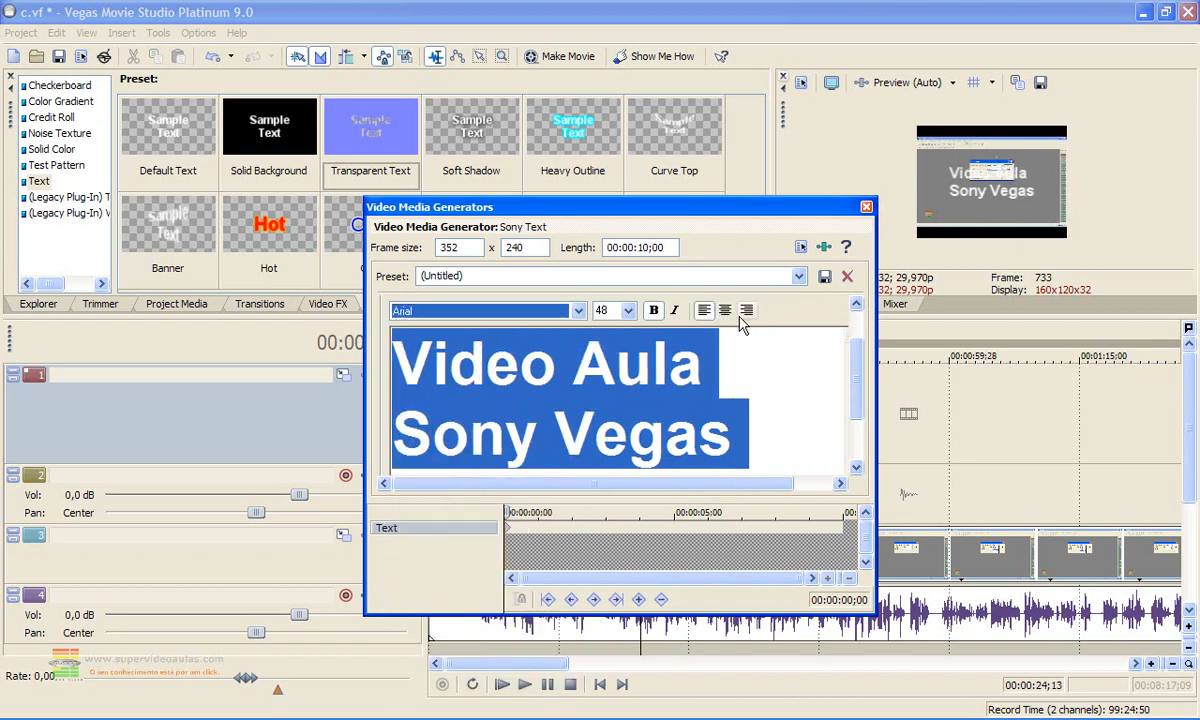
{"action": "left_click", "coordinate": [725, 310]}
{"action": "left_click", "coordinate": [746, 310]}
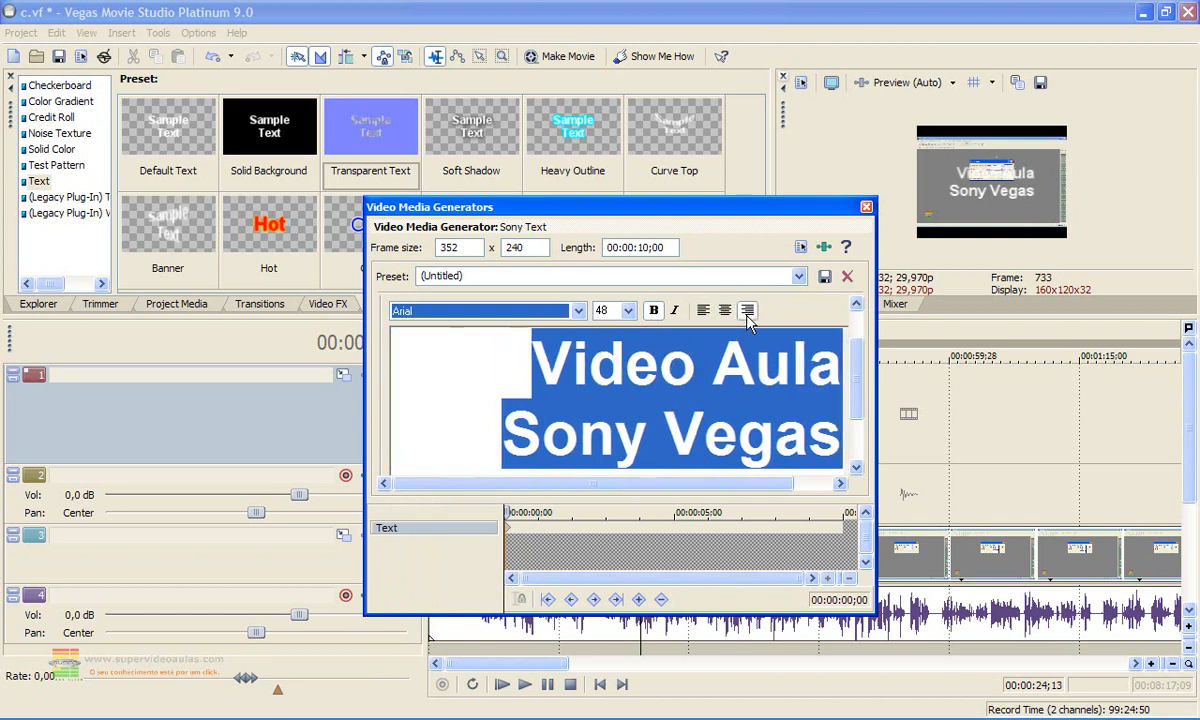
{"action": "left_click", "coordinate": [728, 312]}
Open the title's text placement settings with the frame preview in view
{"action": "left_click_drag", "start_coordinate": [857, 383], "coordinate": [843, 405]}
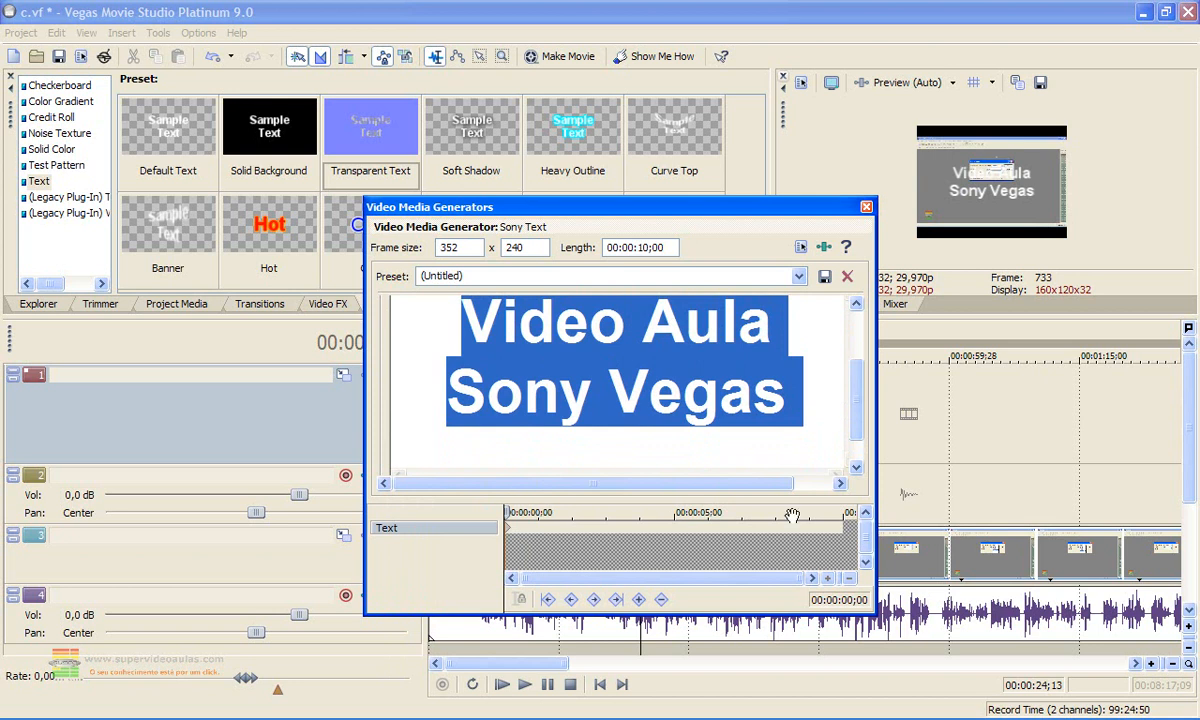
{"action": "scroll", "coordinate": [729, 543], "scroll_direction": "up", "scroll_amount": 3}
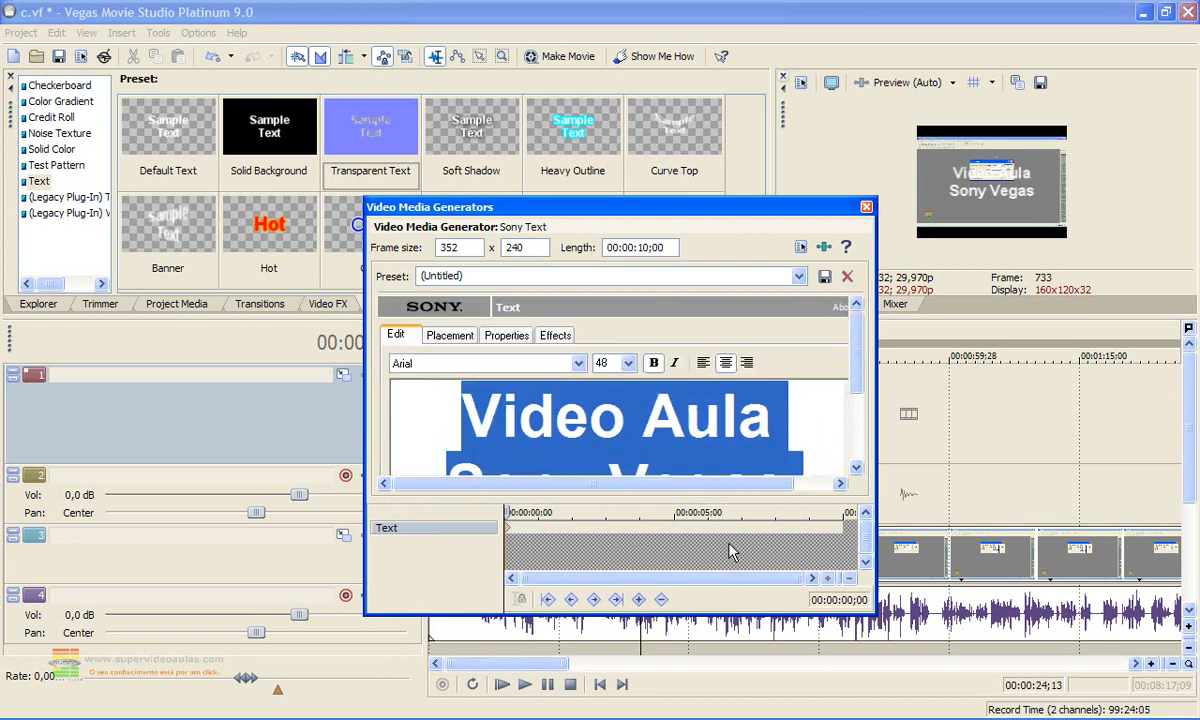
{"action": "left_click", "coordinate": [450, 336]}
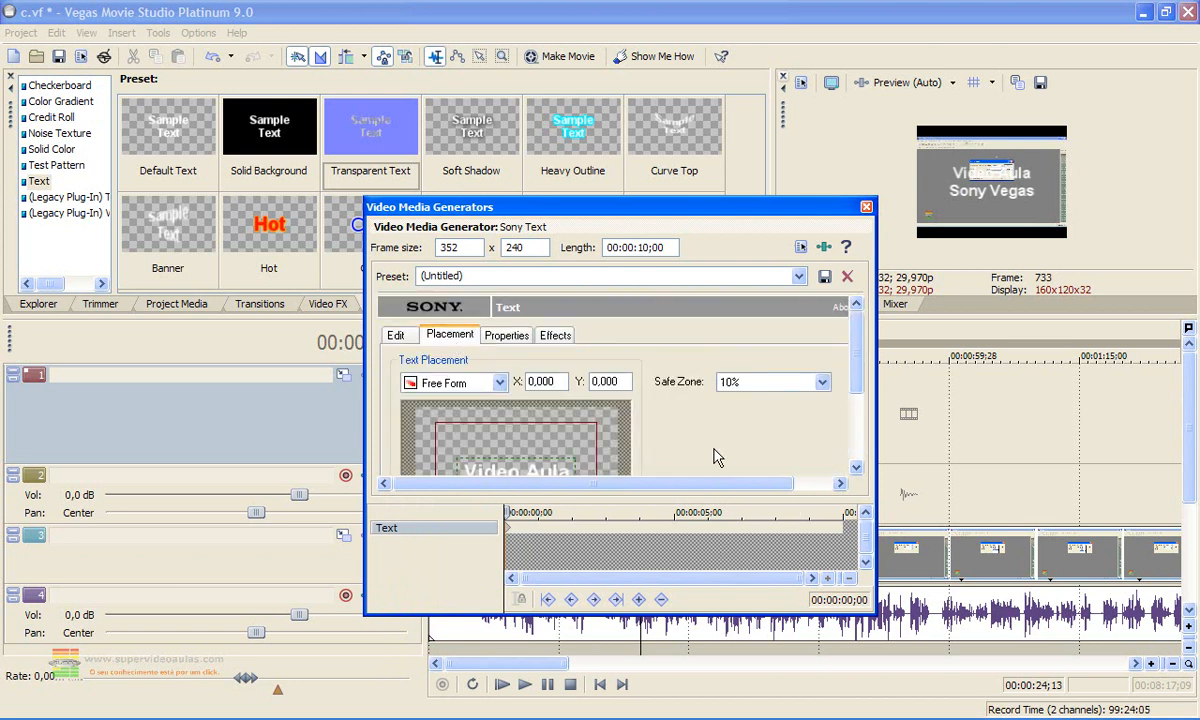
{"action": "scroll", "coordinate": [858, 372], "scroll_direction": "down", "scroll_amount": 3}
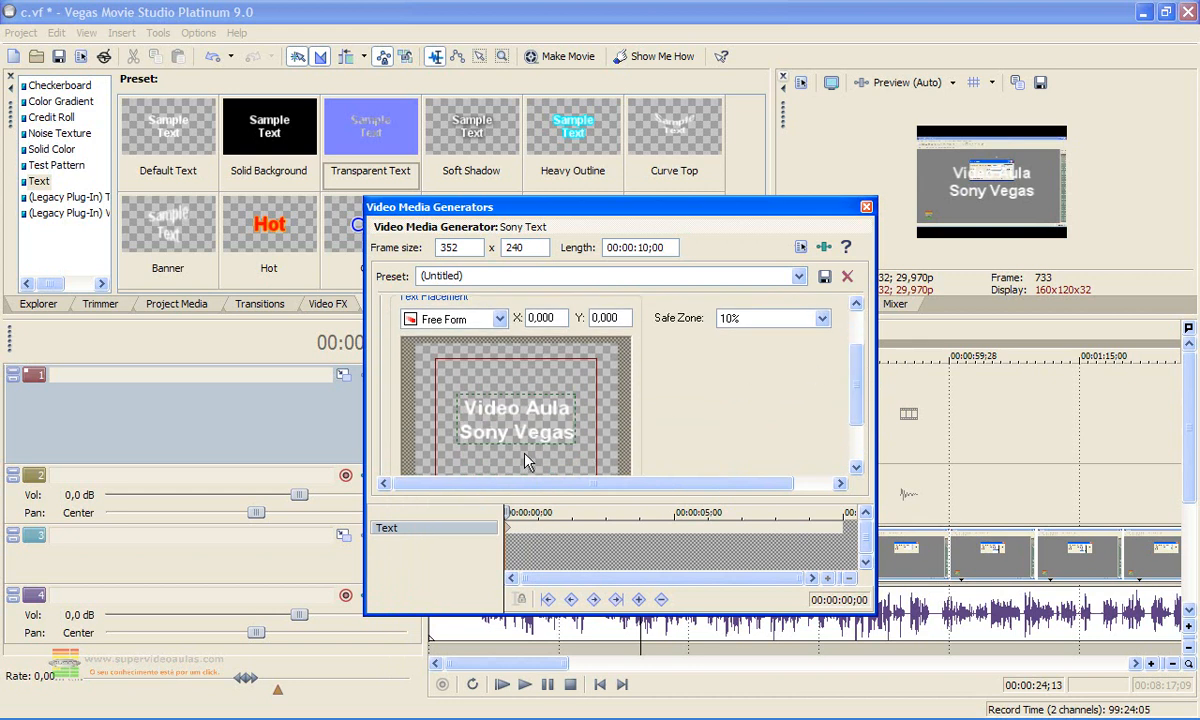
Try the Center Left, Center Right and Bottom Right placements for the title
{"action": "left_click", "coordinate": [500, 318]}
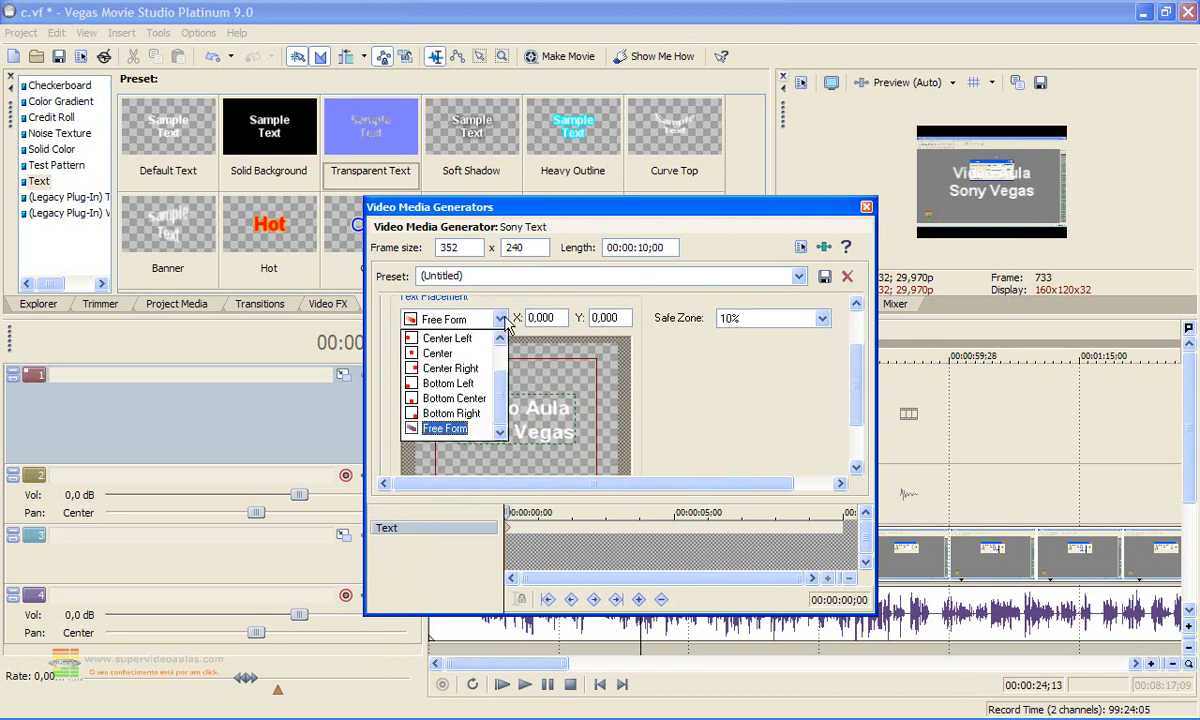
{"action": "left_click", "coordinate": [480, 338]}
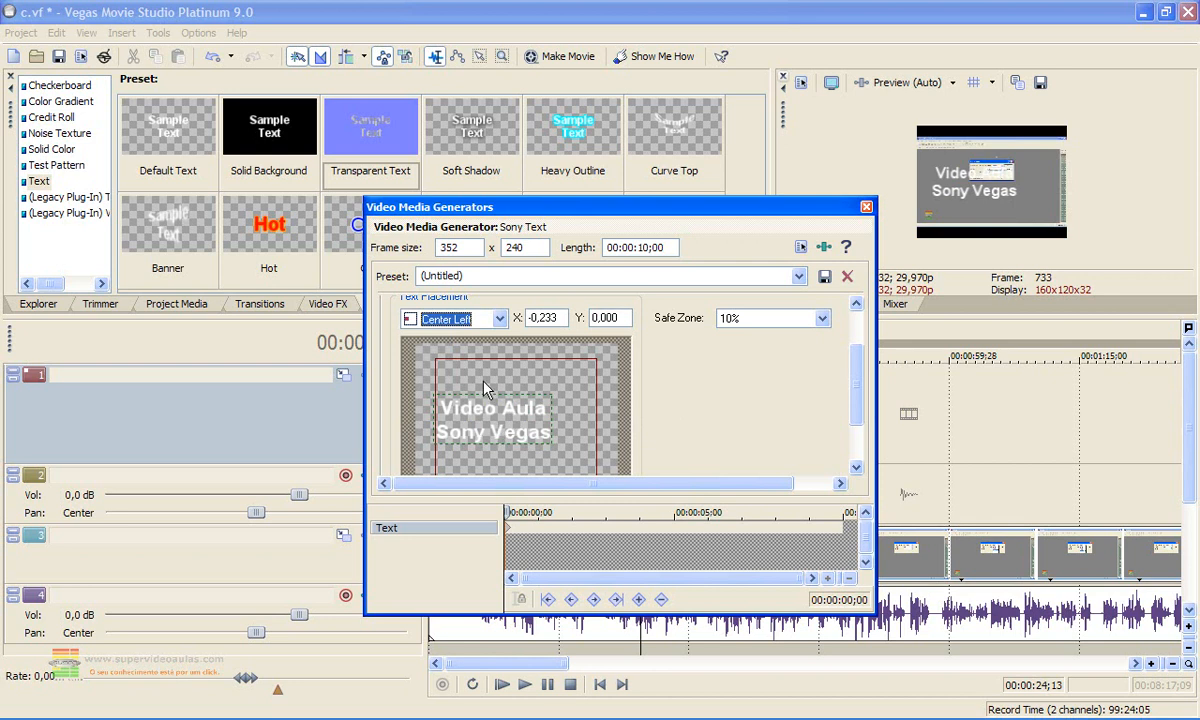
{"action": "left_click", "coordinate": [498, 319]}
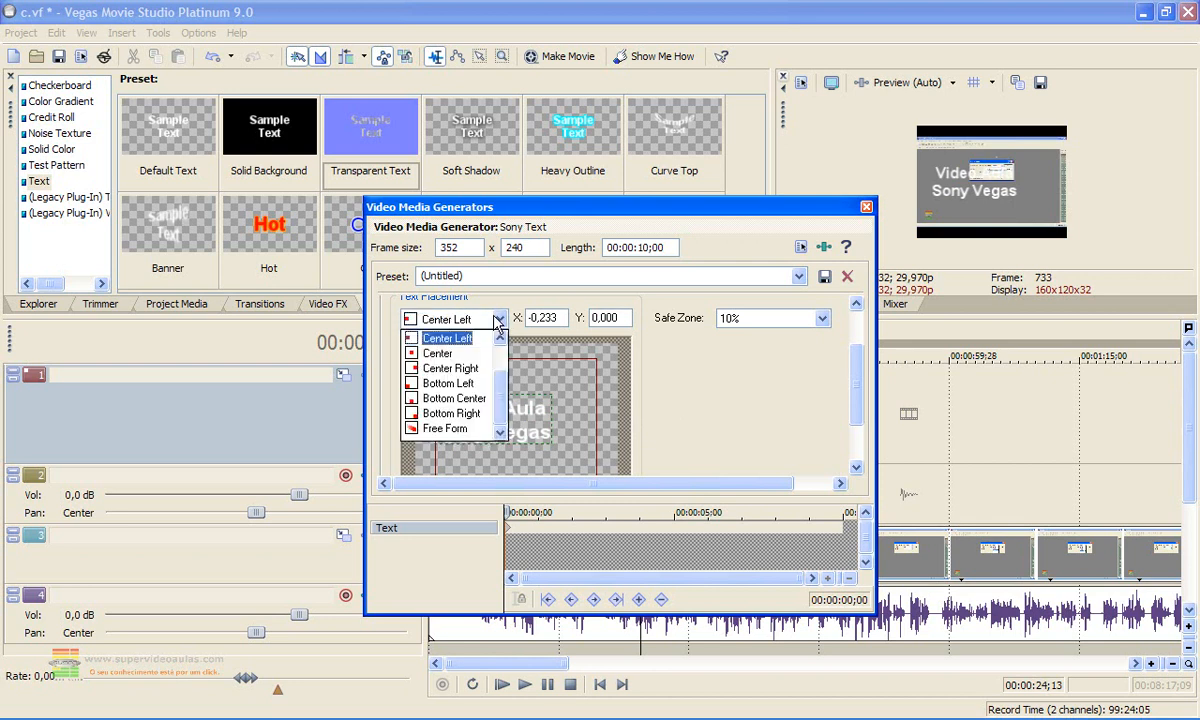
{"action": "left_click", "coordinate": [463, 368]}
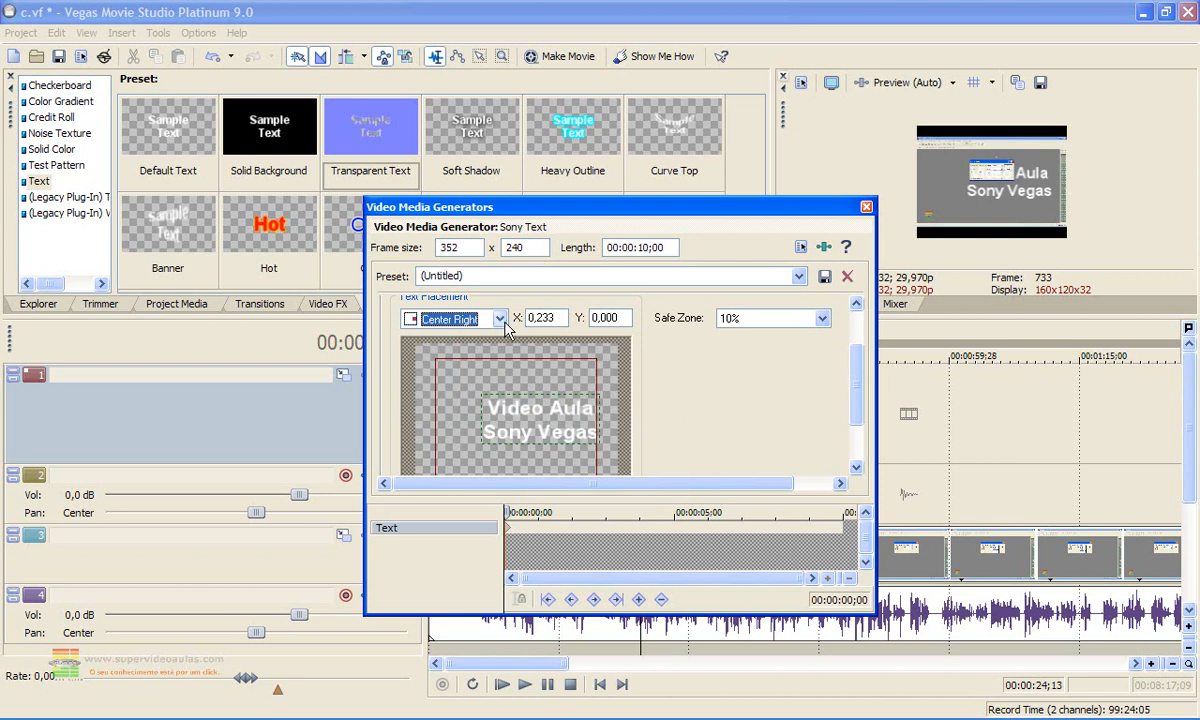
{"action": "left_click", "coordinate": [499, 319]}
{"action": "left_click", "coordinate": [468, 416]}
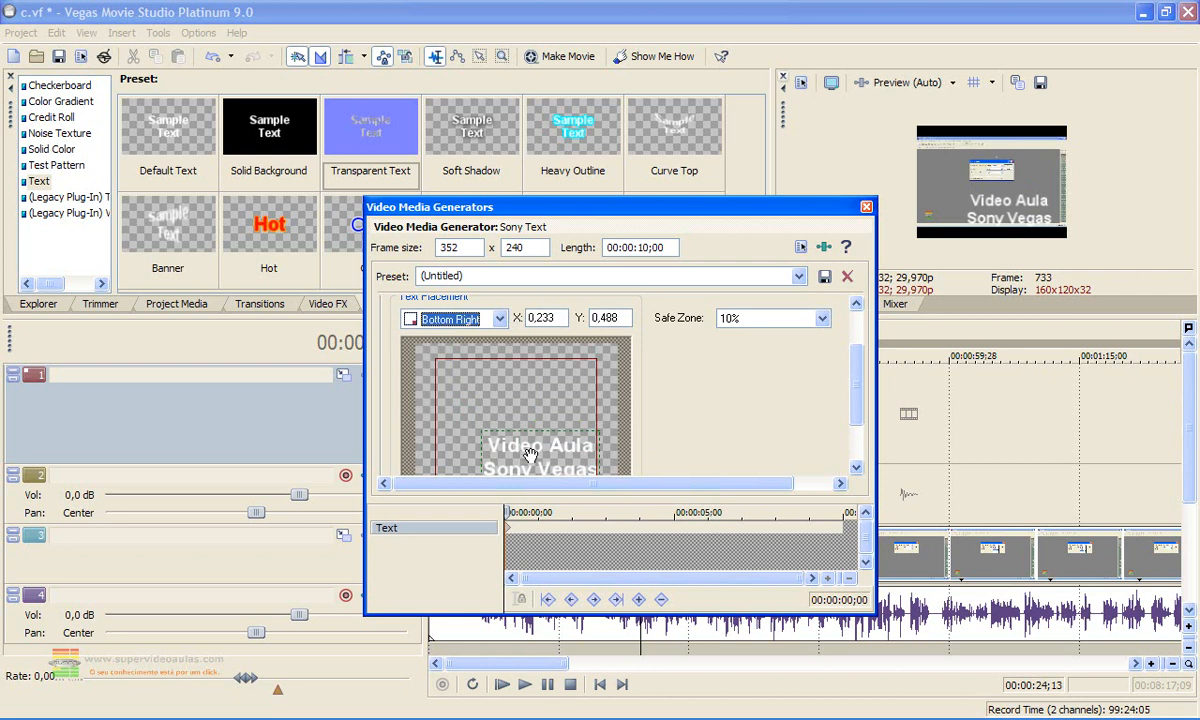
Move the title freehand to the frame's centre, then to its lower left at about X -0.249, Y 0.424
{"action": "left_click_drag", "start_coordinate": [857, 383], "coordinate": [857, 394]}
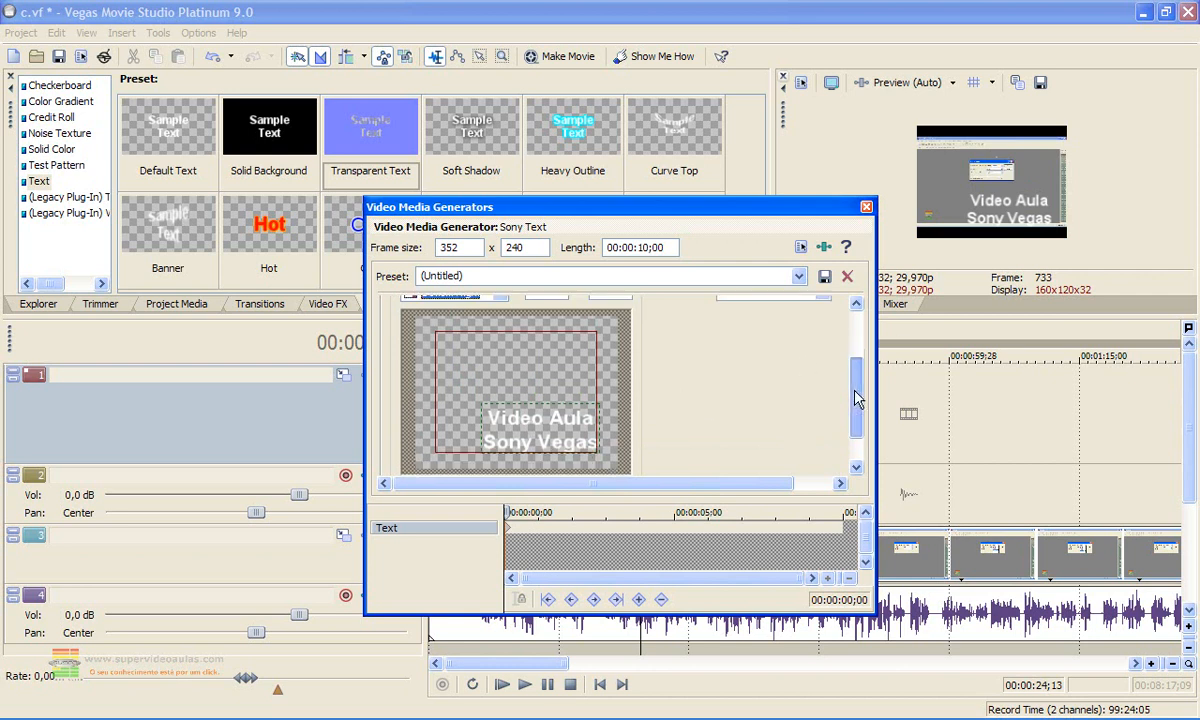
{"action": "left_click_drag", "start_coordinate": [576, 431], "coordinate": [524, 395]}
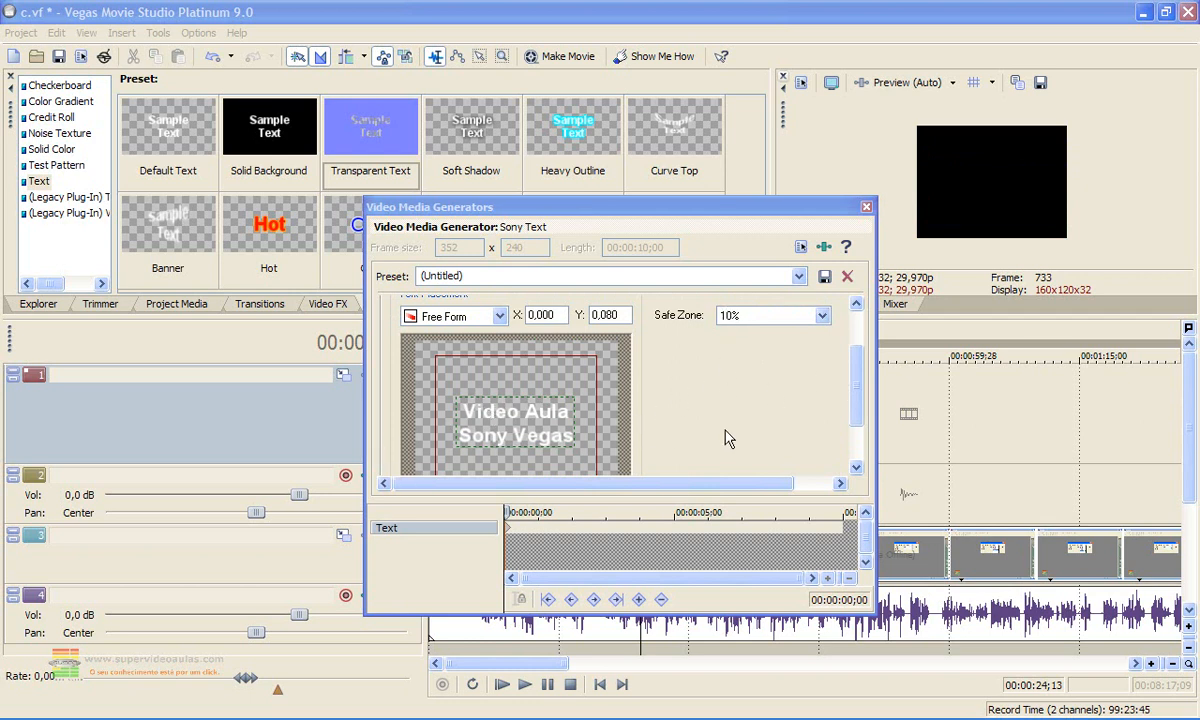
{"action": "left_click_drag", "start_coordinate": [862, 398], "coordinate": [857, 407]}
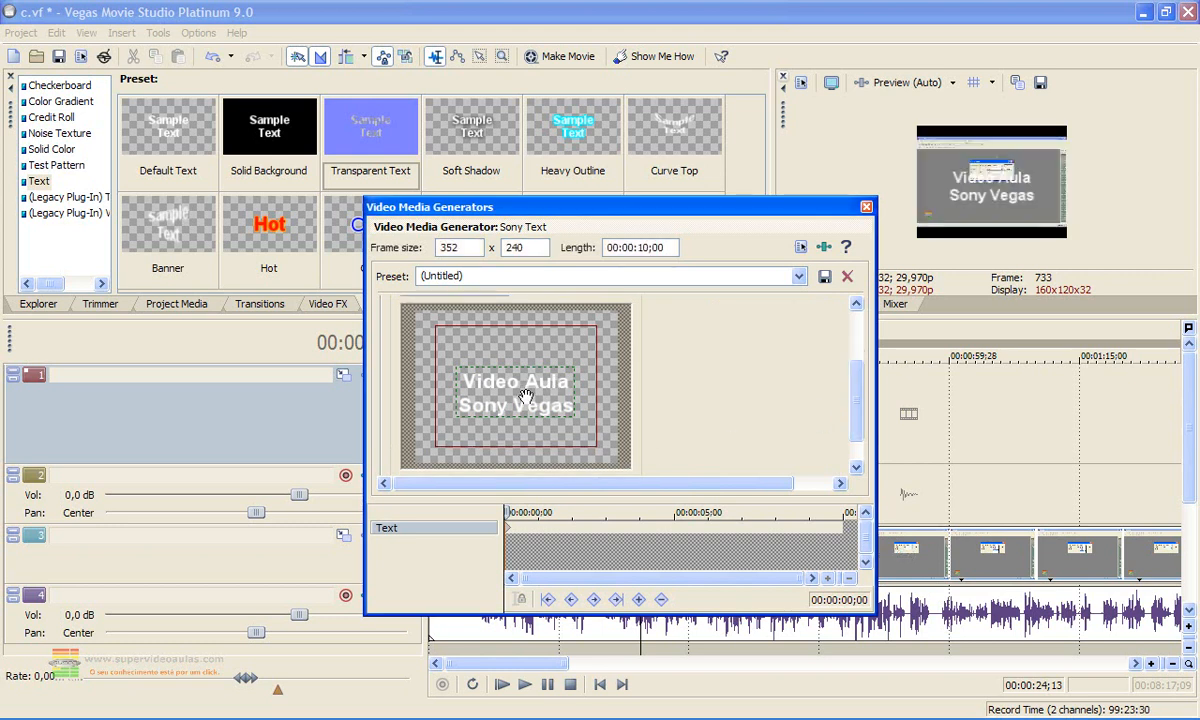
{"action": "left_click_drag", "start_coordinate": [522, 396], "coordinate": [500, 423]}
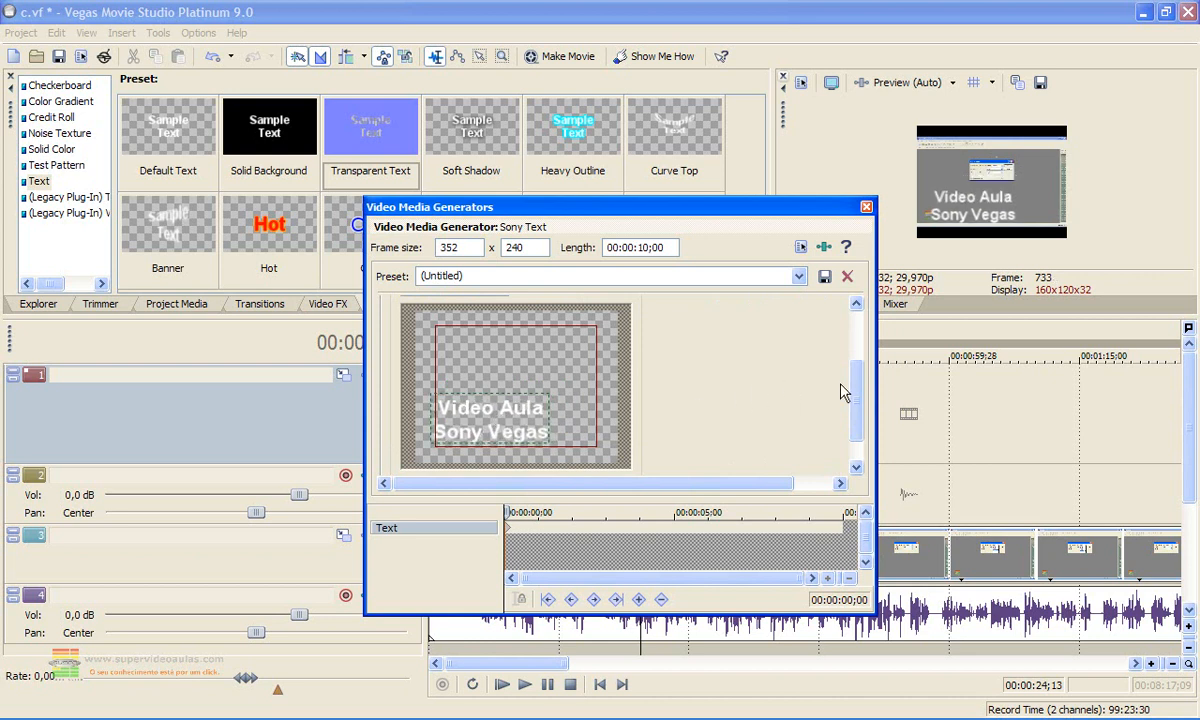
Set the safe zone of the title's text placement to 5%
{"action": "scroll", "coordinate": [801, 368], "scroll_direction": "up", "scroll_amount": 3}
{"action": "scroll", "coordinate": [846, 368], "scroll_direction": "down", "scroll_amount": 1}
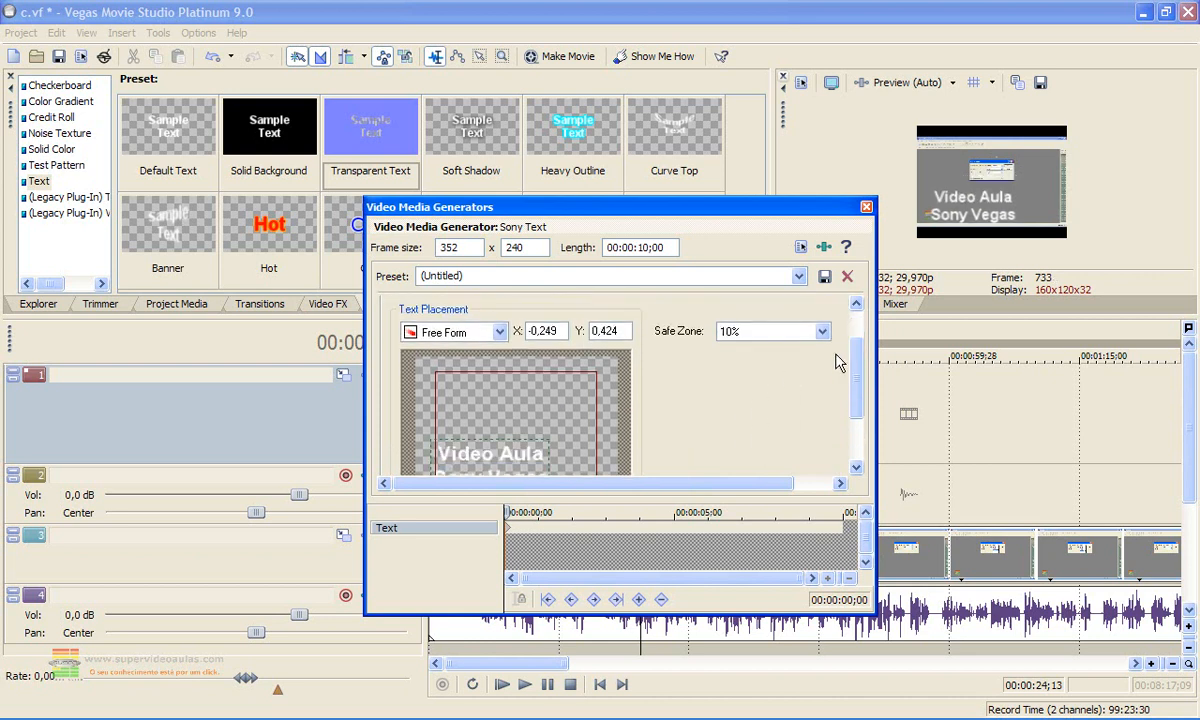
{"action": "left_click", "coordinate": [822, 333]}
{"action": "left_click", "coordinate": [795, 352]}
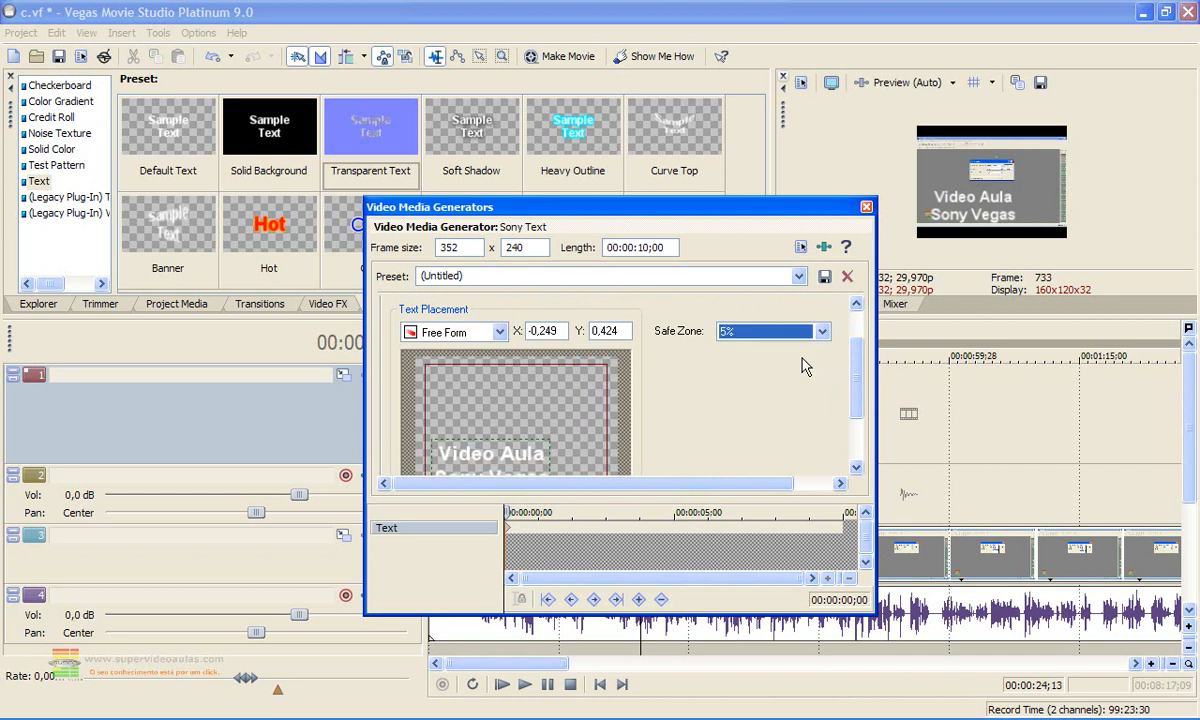
Set the safe zone of the title's text placement to 10%
{"action": "left_click", "coordinate": [822, 331]}
{"action": "left_click", "coordinate": [762, 358]}
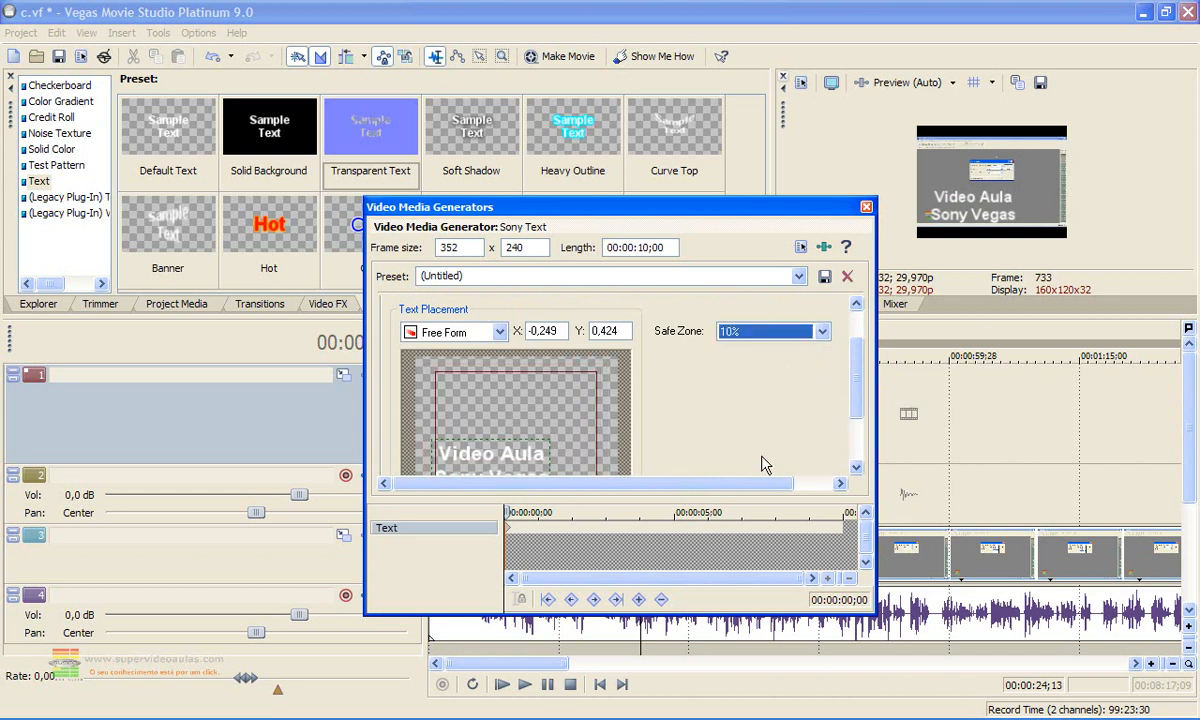
Switch the title's text colour to HSL values and set it to yellow with H 44, S 255, L 181
{"action": "scroll", "coordinate": [564, 381], "scroll_direction": "up", "scroll_amount": 3}
{"action": "left_click", "coordinate": [508, 337]}
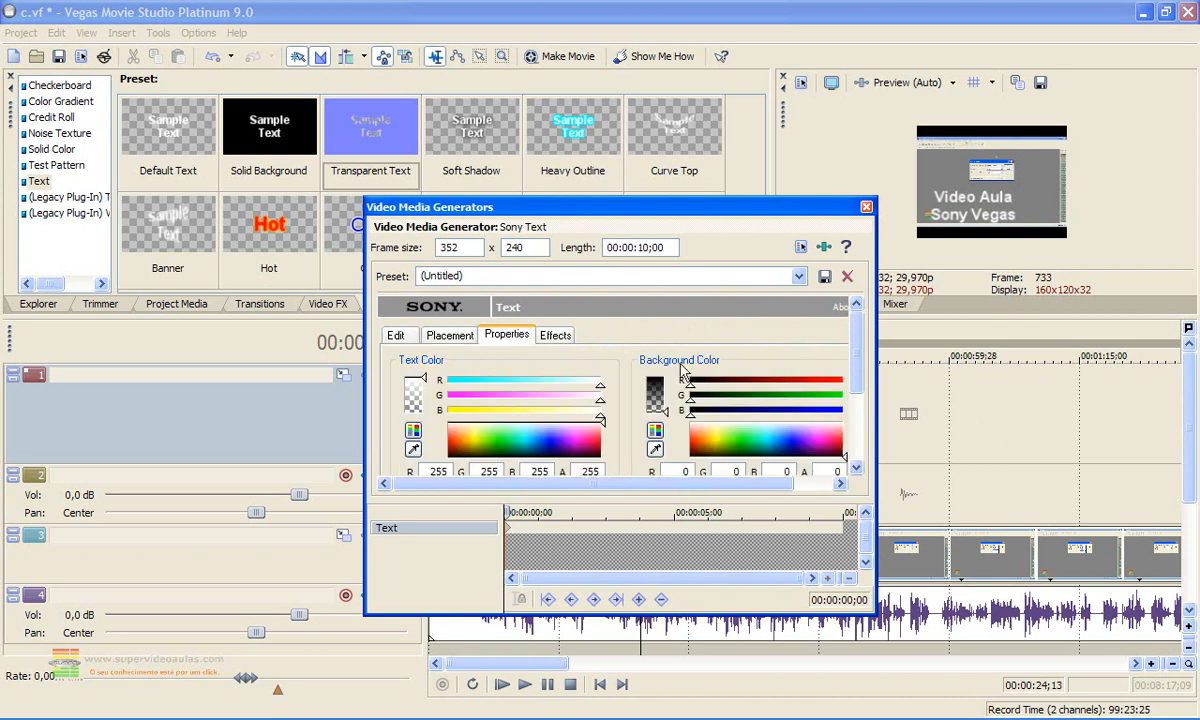
{"action": "left_click_drag", "start_coordinate": [855, 337], "coordinate": [857, 362]}
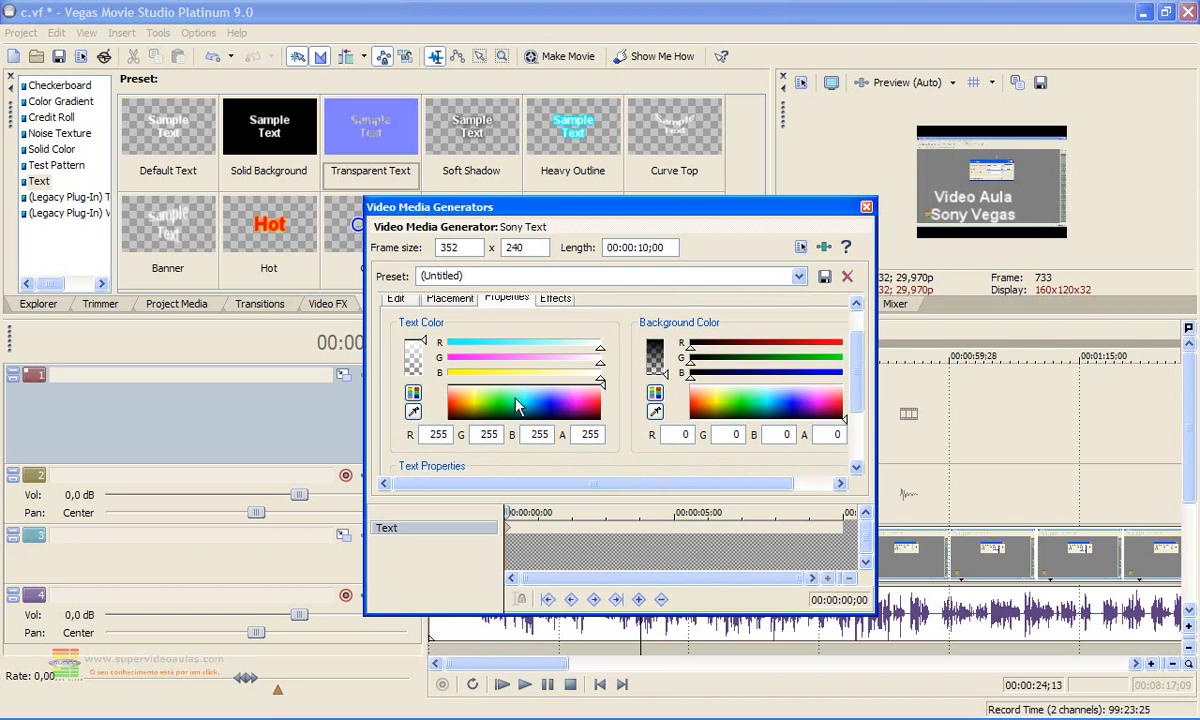
{"action": "left_click", "coordinate": [413, 393]}
{"action": "left_click", "coordinate": [413, 393]}
{"action": "left_click", "coordinate": [413, 393]}
{"action": "left_click", "coordinate": [450, 395]}
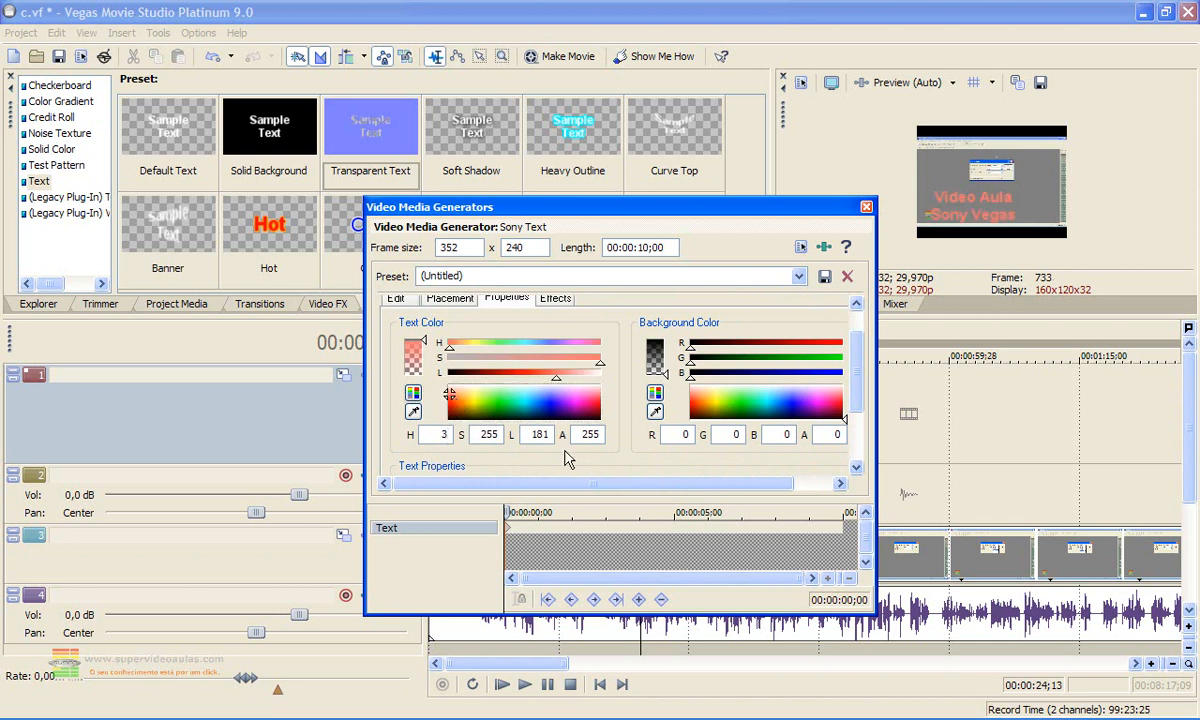
{"action": "key", "text": "BackSpace"}
{"action": "type", "text": "44"}
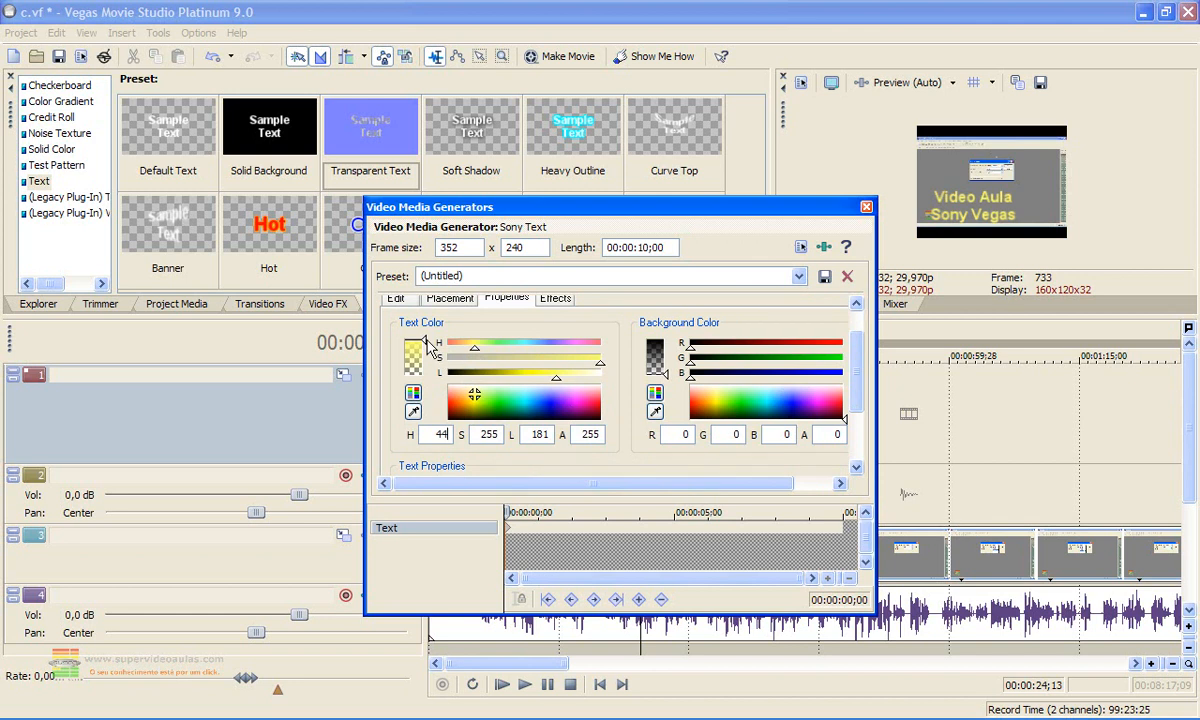
Try lowering the text colour's opacity to alpha 114, then restore it to 255
{"action": "mouse_move", "coordinate": [426, 343]}
{"action": "left_mouse_down"}
{"action": "mouse_move", "coordinate": [427, 376]}
{"action": "mouse_move", "coordinate": [423, 341]}
{"action": "mouse_move", "coordinate": [422, 360]}
{"action": "left_mouse_up"}
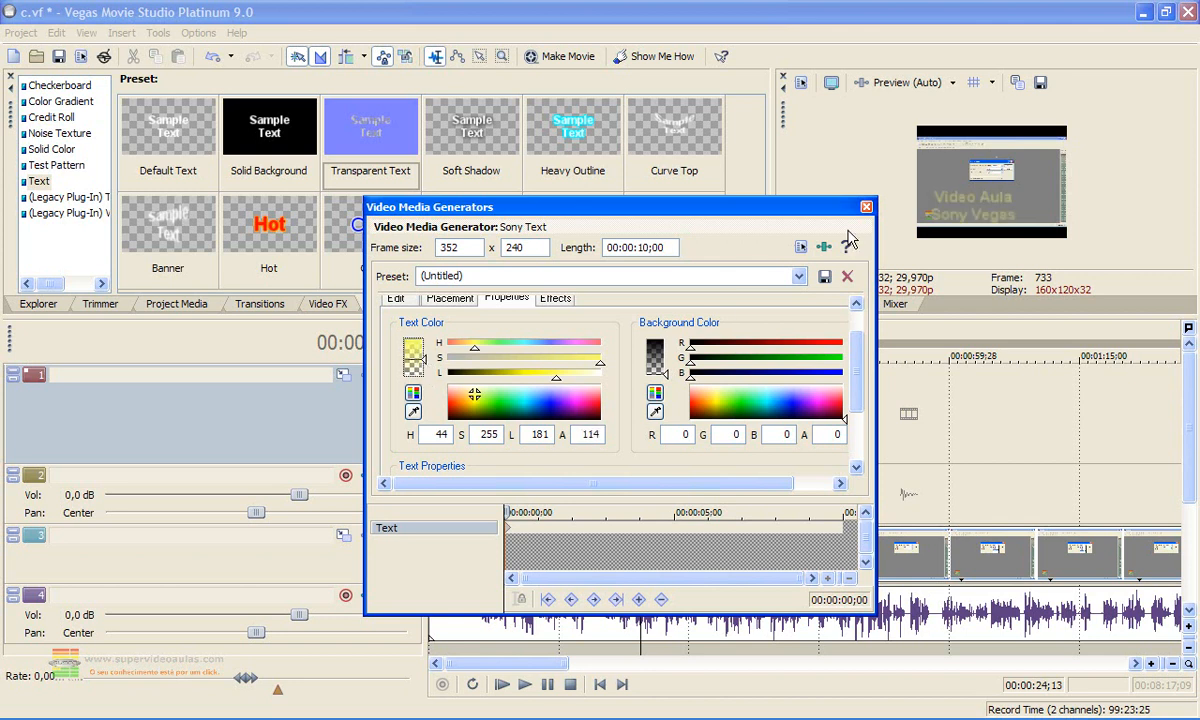
{"action": "mouse_move", "coordinate": [425, 361]}
{"action": "left_mouse_down"}
{"action": "mouse_move", "coordinate": [429, 376]}
{"action": "mouse_move", "coordinate": [424, 337]}
{"action": "left_mouse_up"}
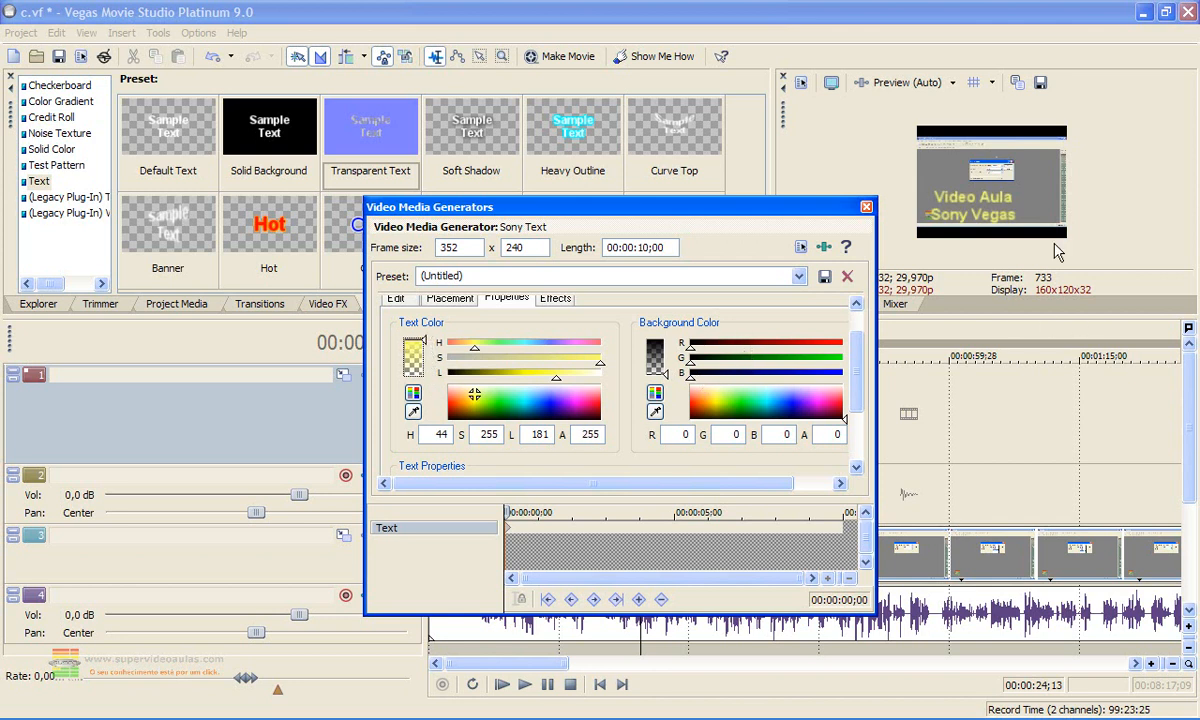
Try a yellow background for the title, then make it violet-blue (R 87, G 0, B 228) with alpha 235
{"action": "left_click_drag", "start_coordinate": [658, 374], "coordinate": [632, 378]}
{"action": "left_click", "coordinate": [676, 378]}
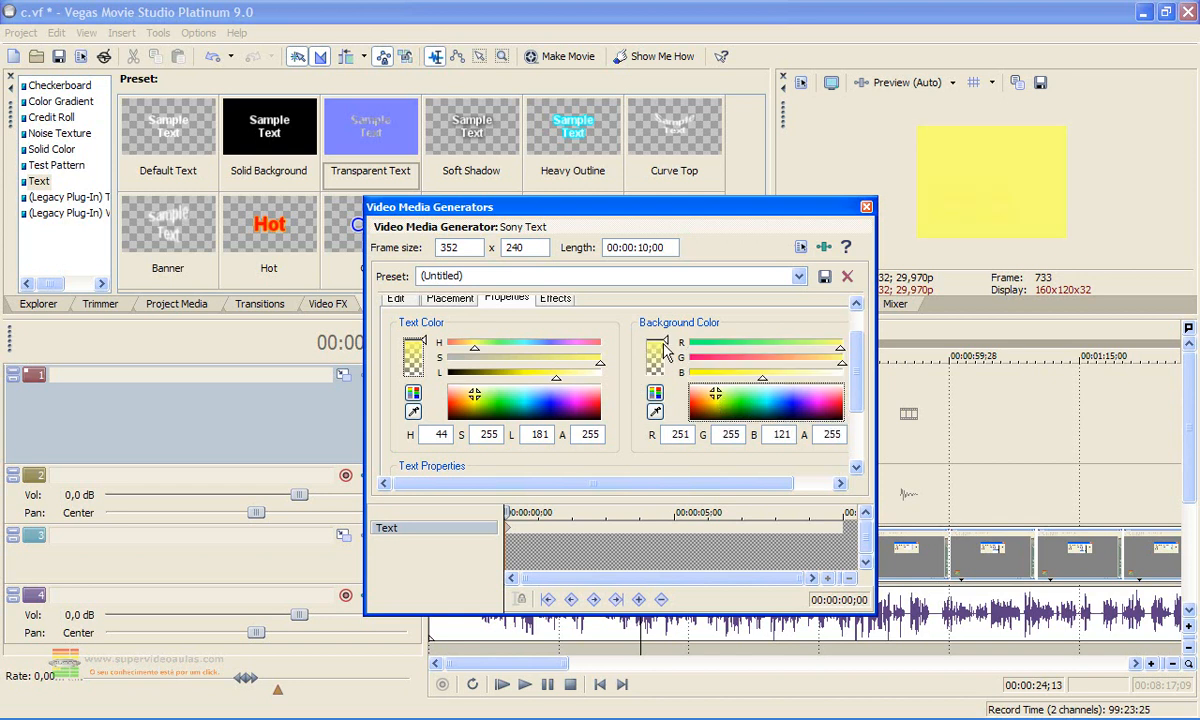
{"action": "left_click_drag", "start_coordinate": [667, 345], "coordinate": [685, 397]}
{"action": "left_click", "coordinate": [803, 405]}
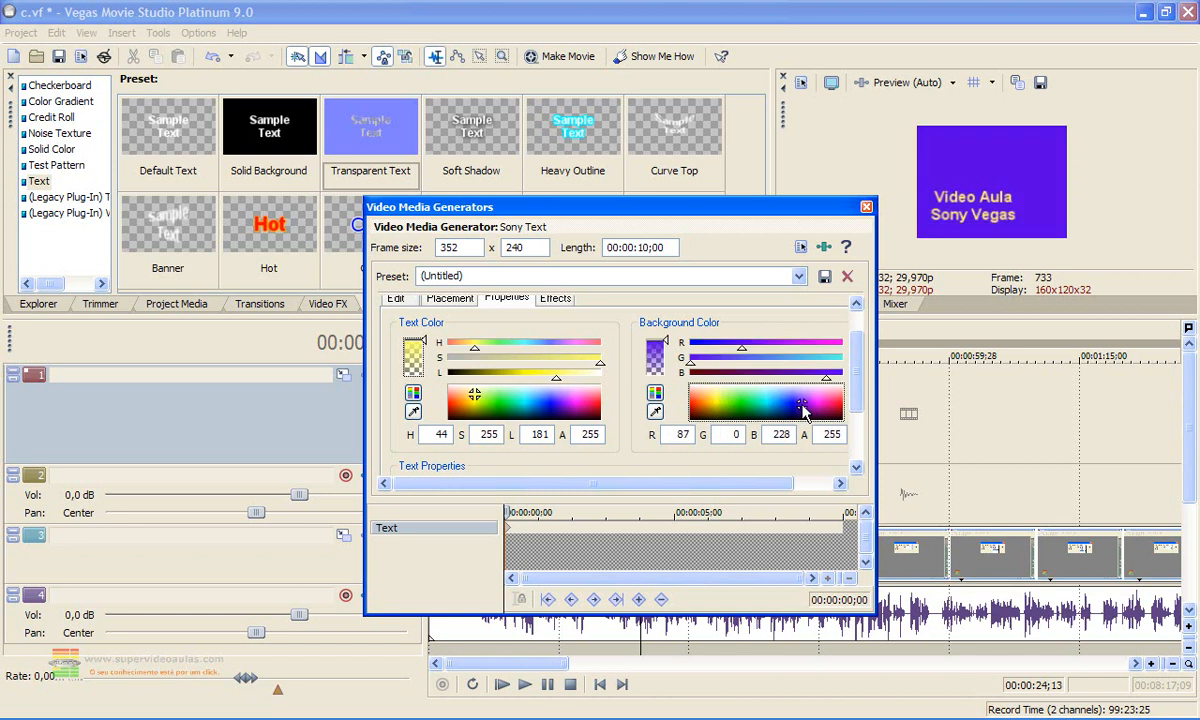
{"action": "left_click_drag", "start_coordinate": [676, 352], "coordinate": [676, 358]}
Adjust the title's text spacing to tracking 0.907, scaling 0.981 and leading 1.185
{"action": "scroll", "coordinate": [600, 400], "scroll_direction": "down", "scroll_amount": 2}
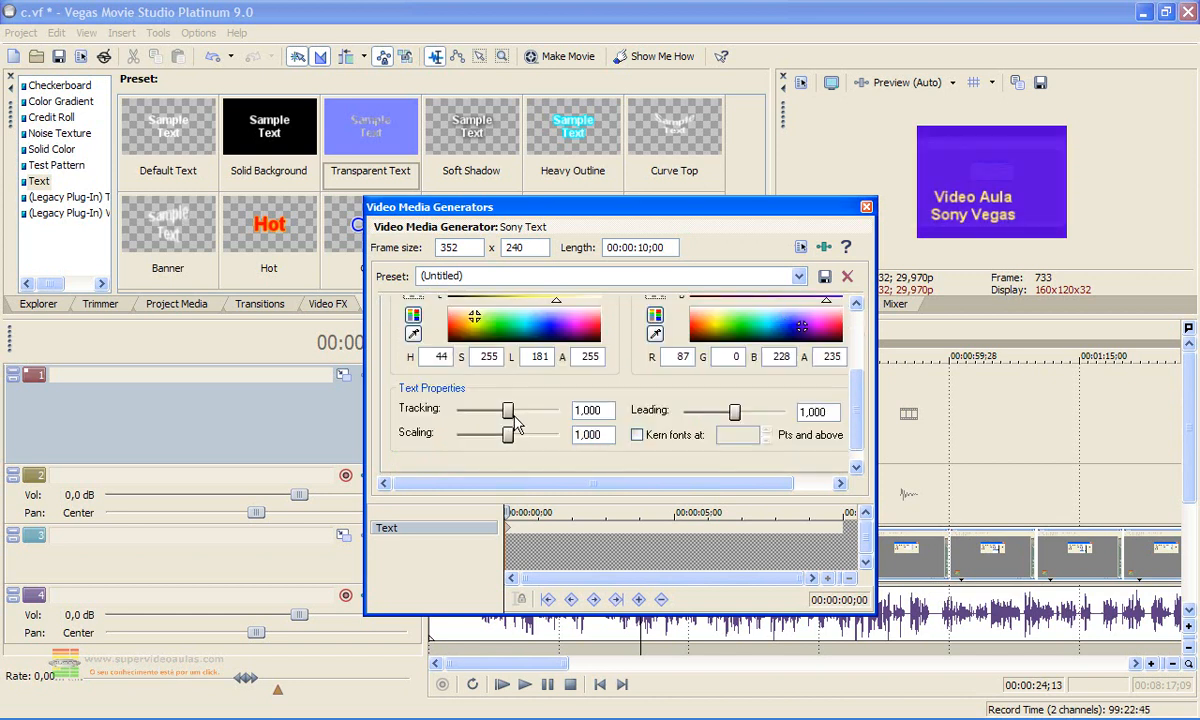
{"action": "mouse_move", "coordinate": [507, 410]}
{"action": "left_mouse_down"}
{"action": "mouse_move", "coordinate": [472, 412]}
{"action": "mouse_move", "coordinate": [549, 406]}
{"action": "mouse_move", "coordinate": [507, 404]}
{"action": "mouse_move", "coordinate": [490, 436]}
{"action": "mouse_move", "coordinate": [517, 438]}
{"action": "mouse_move", "coordinate": [495, 436]}
{"action": "mouse_move", "coordinate": [507, 428]}
{"action": "left_mouse_up"}
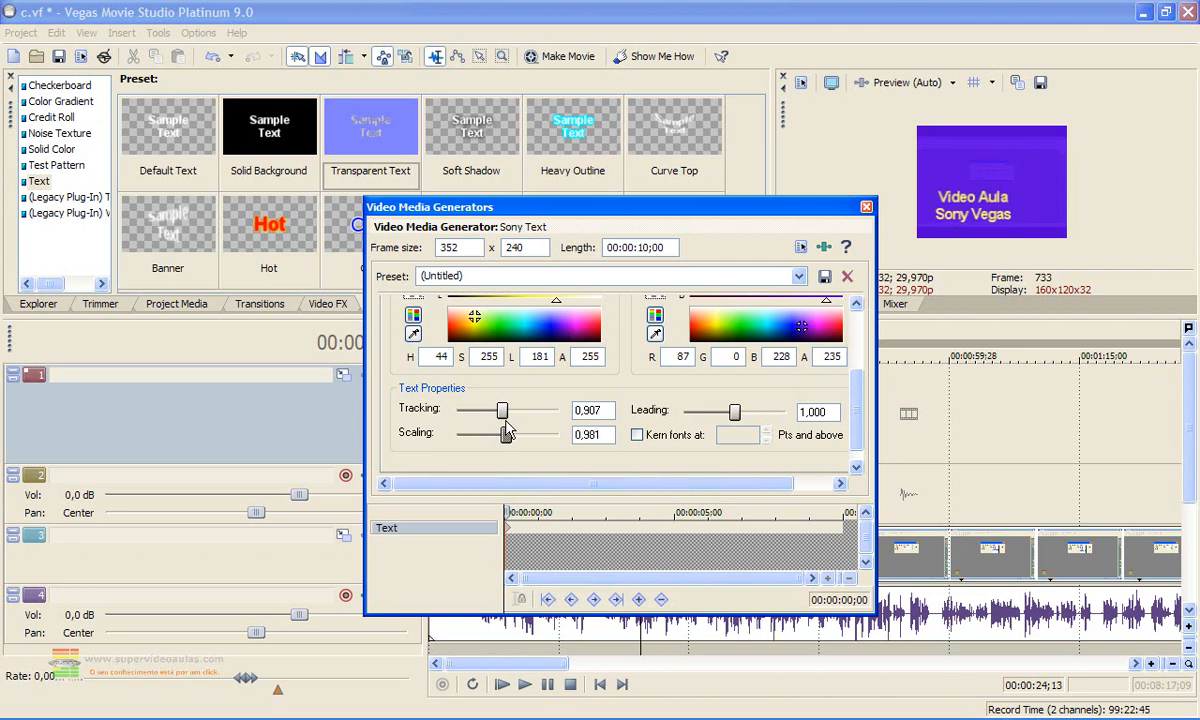
{"action": "mouse_move", "coordinate": [735, 412]}
{"action": "left_mouse_down"}
{"action": "mouse_move", "coordinate": [720, 410]}
{"action": "mouse_move", "coordinate": [742, 412]}
{"action": "left_mouse_up"}
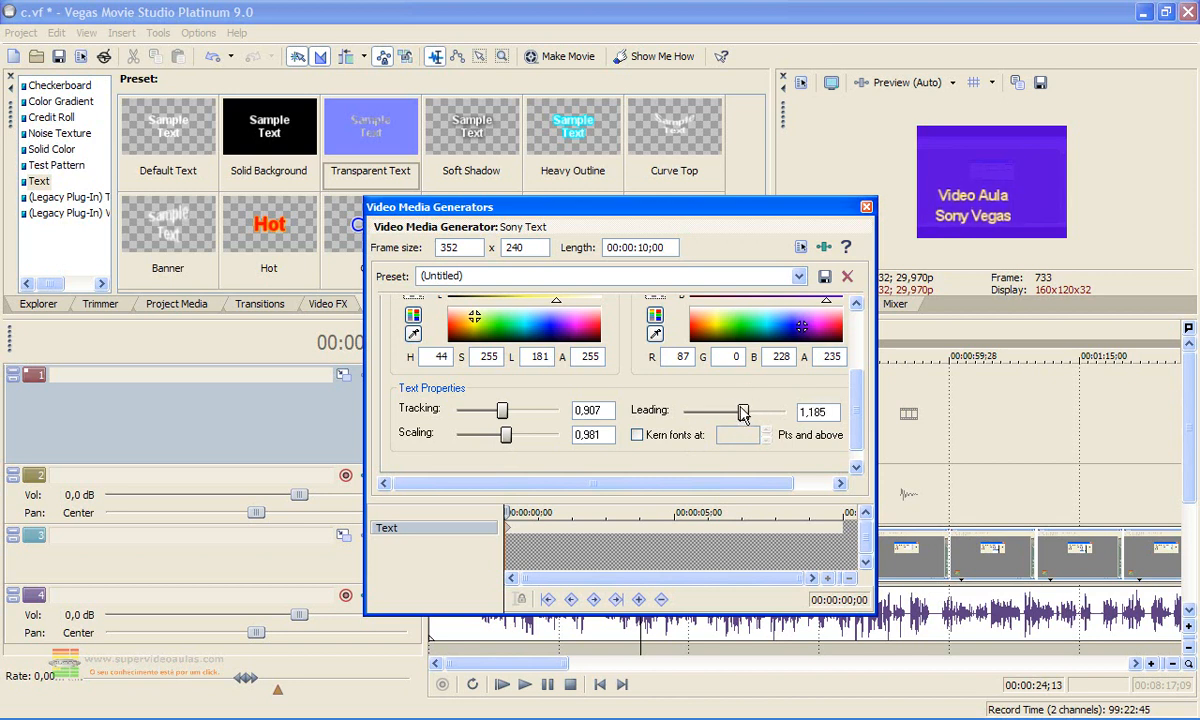
Enable the title's outline in orange-red (R 255, G 84, B 60) with feather 0.000 and width 0.318
{"action": "scroll", "coordinate": [675, 304], "scroll_direction": "up", "scroll_amount": 3}
{"action": "left_click", "coordinate": [556, 335]}
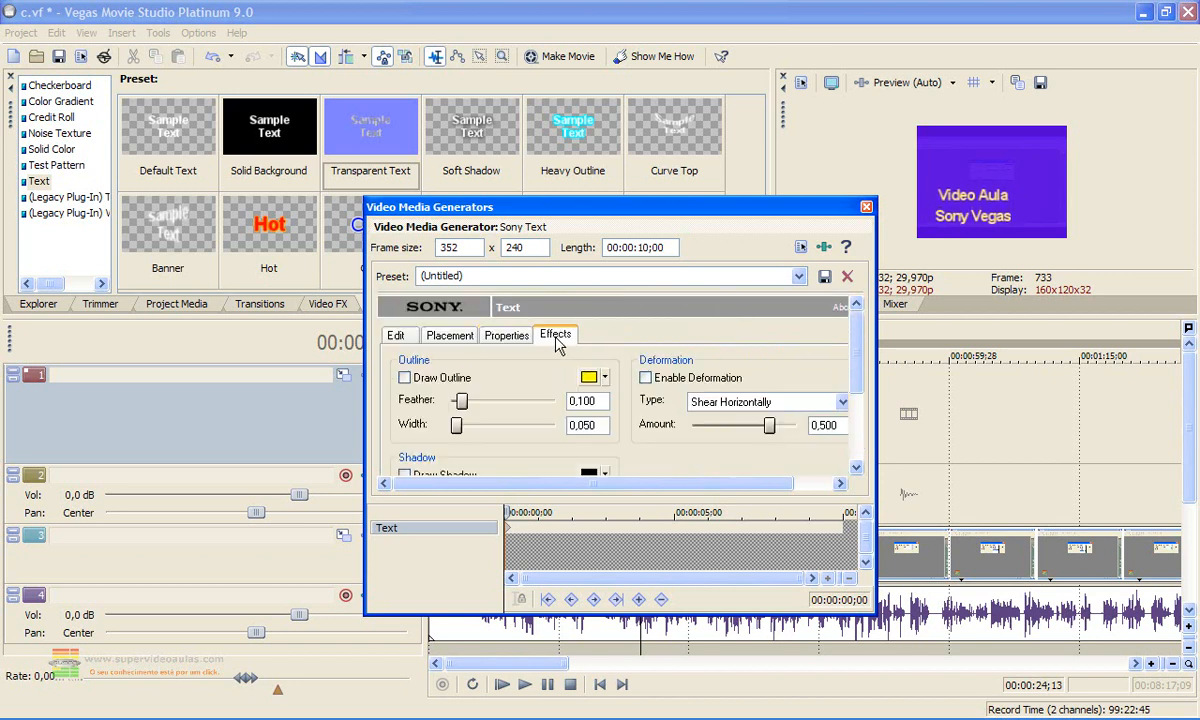
{"action": "left_click", "coordinate": [405, 367]}
{"action": "left_click", "coordinate": [405, 367]}
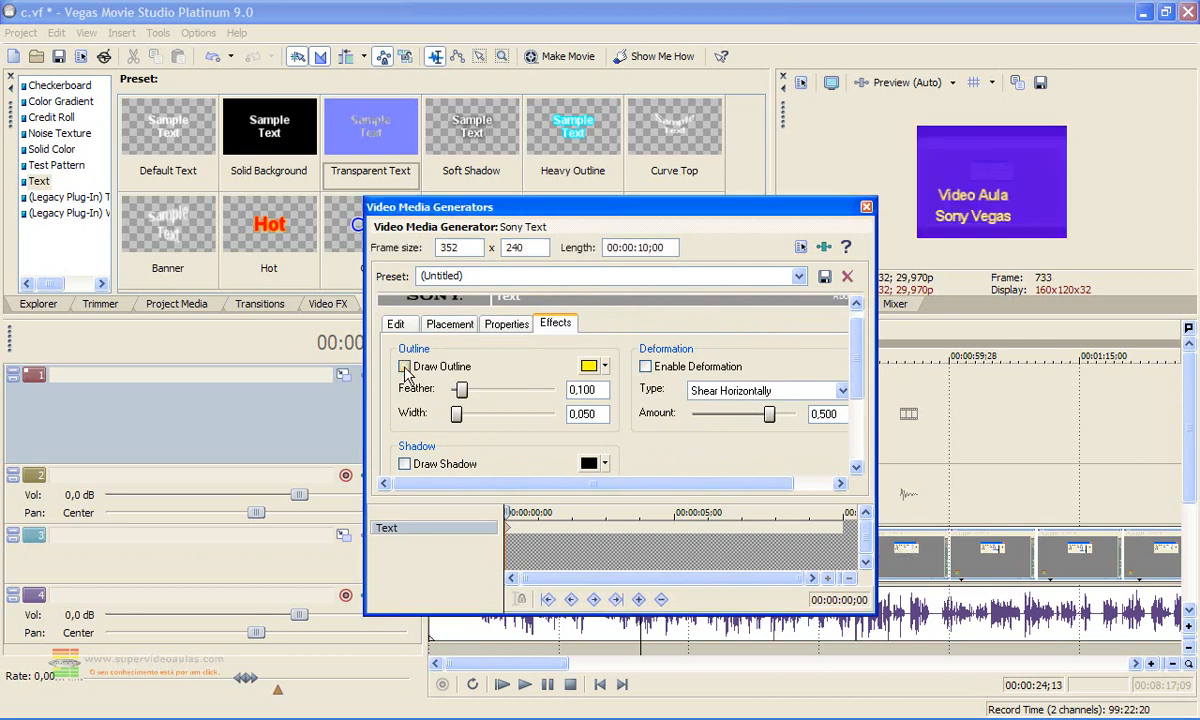
{"action": "left_click", "coordinate": [405, 367]}
{"action": "left_click", "coordinate": [605, 366]}
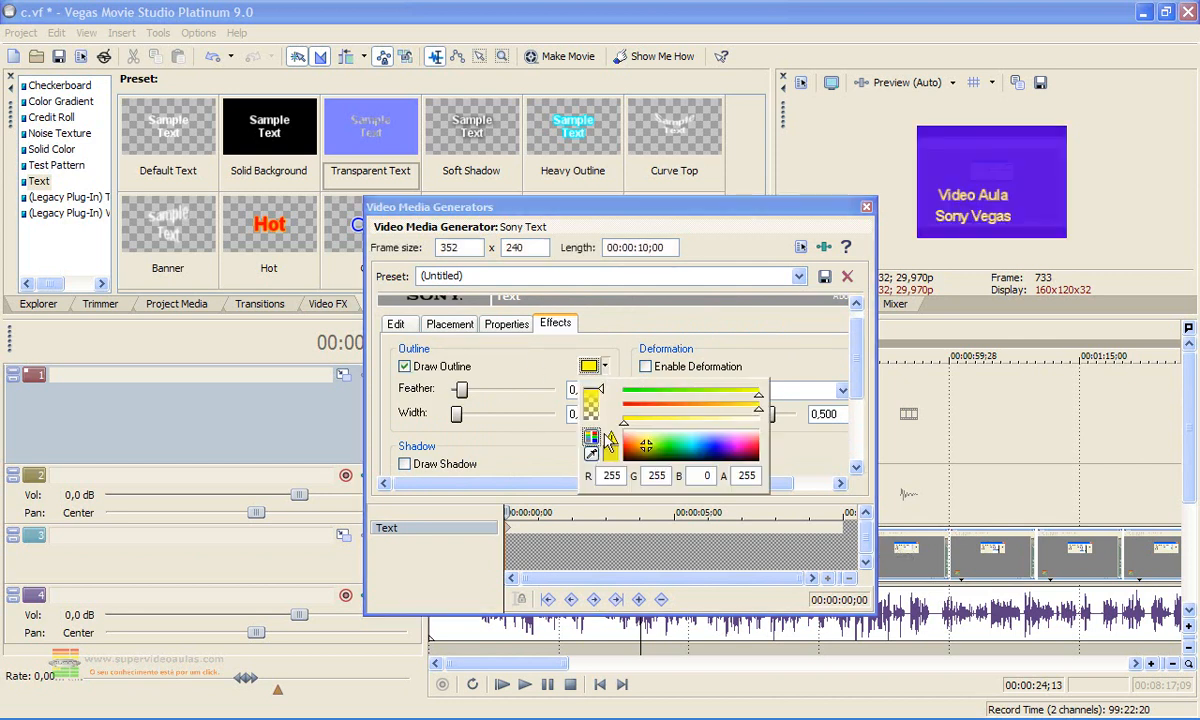
{"action": "left_click", "coordinate": [715, 452]}
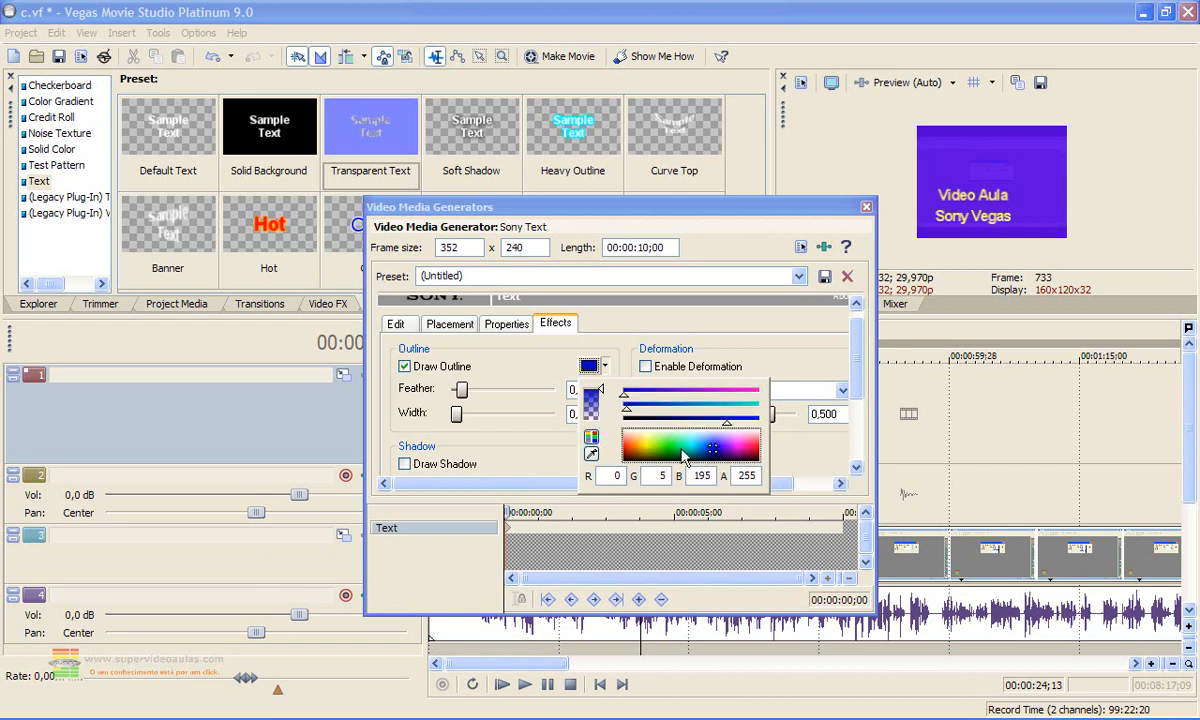
{"action": "left_click", "coordinate": [628, 445]}
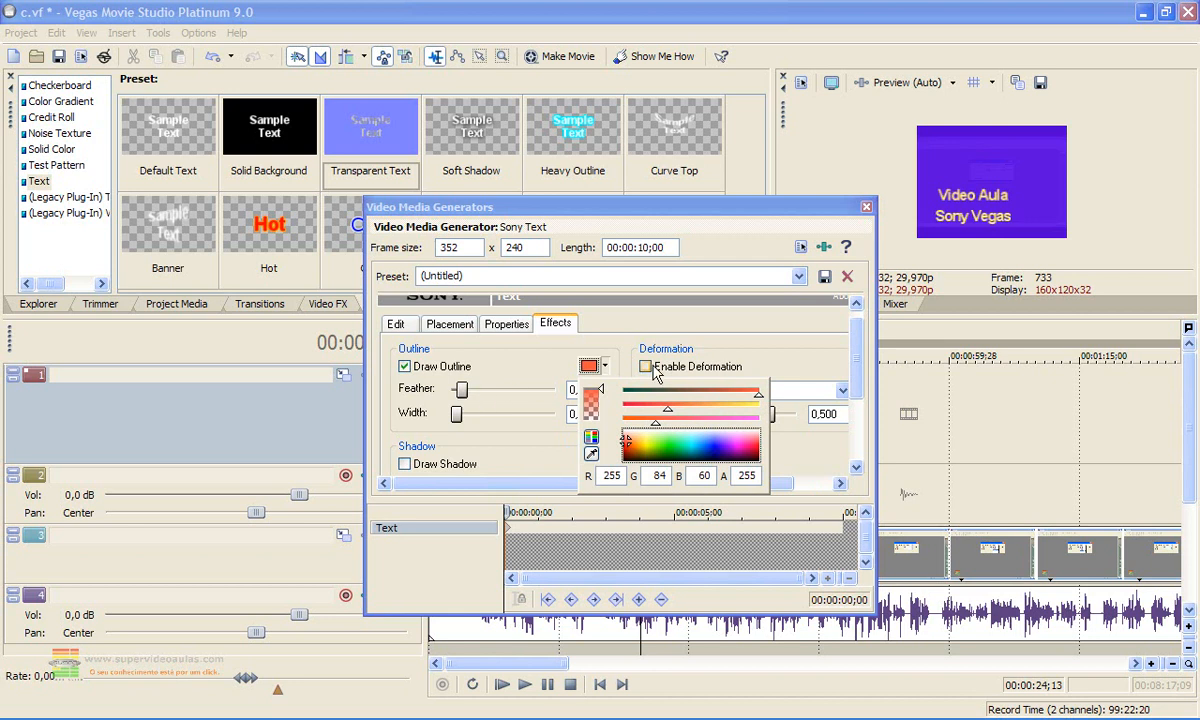
{"action": "left_click_drag", "start_coordinate": [461, 388], "coordinate": [486, 407]}
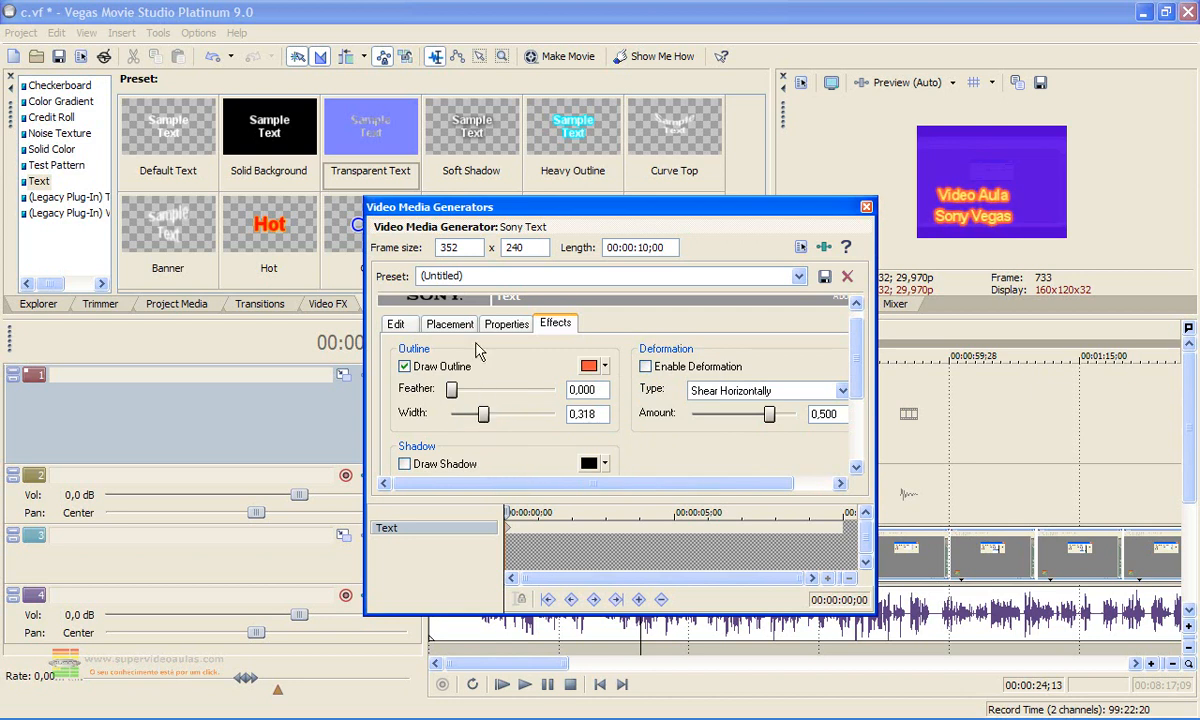
Enable the title's shadow and set its feather to 0.318
{"action": "left_click_drag", "start_coordinate": [497, 206], "coordinate": [484, 157]}
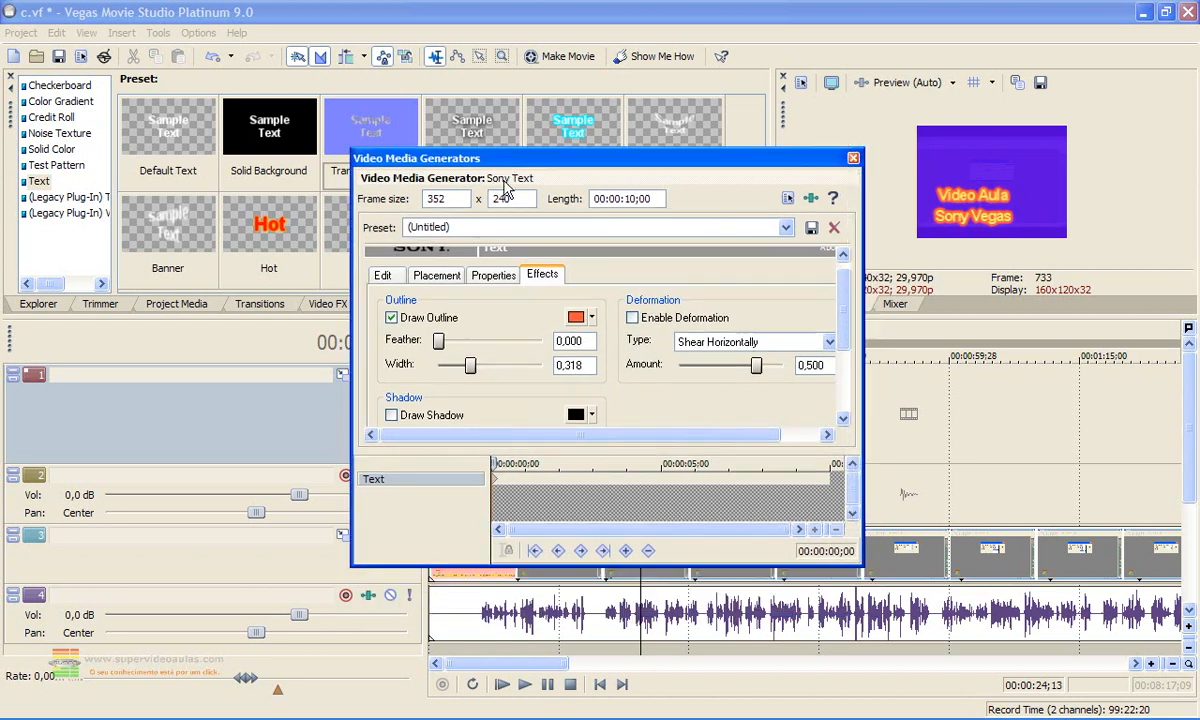
{"action": "scroll", "coordinate": [843, 367], "scroll_direction": "down", "scroll_amount": 1}
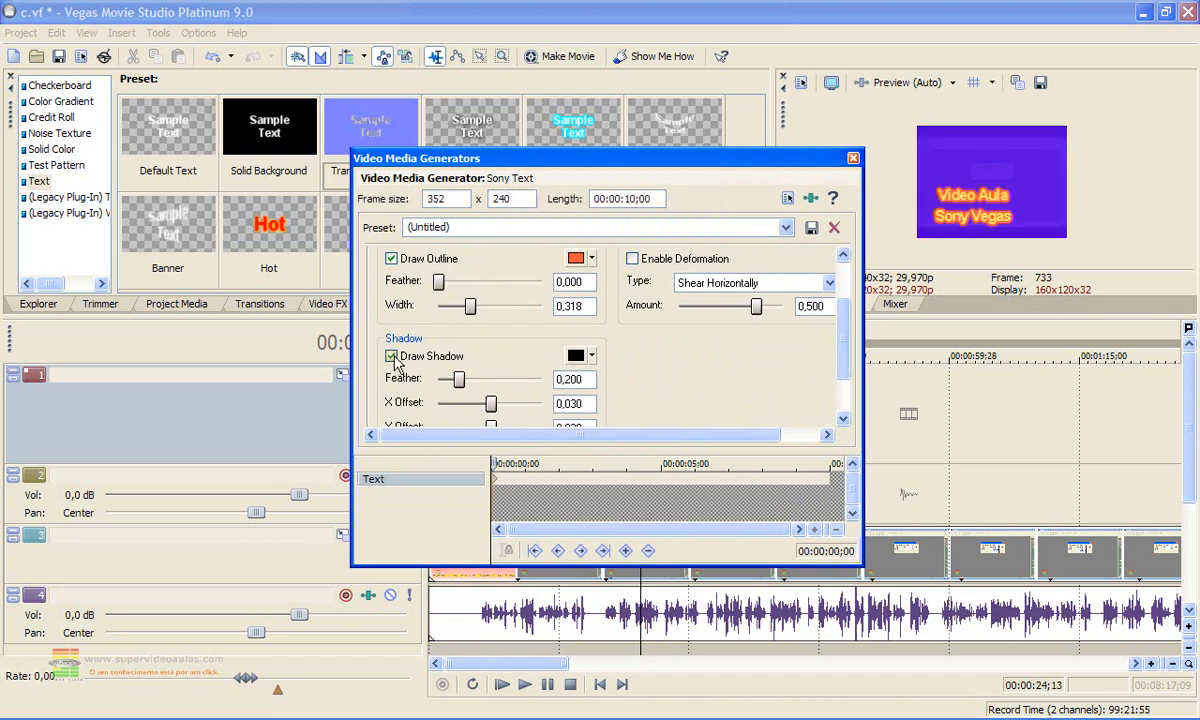
{"action": "mouse_move", "coordinate": [461, 381]}
{"action": "left_mouse_down"}
{"action": "mouse_move", "coordinate": [545, 380]}
{"action": "mouse_move", "coordinate": [470, 380]}
{"action": "left_mouse_up"}
Make the title's background colour fully transparent with alpha 0
{"action": "scroll", "coordinate": [838, 322], "scroll_direction": "up", "scroll_amount": 3}
{"action": "left_click", "coordinate": [497, 288]}
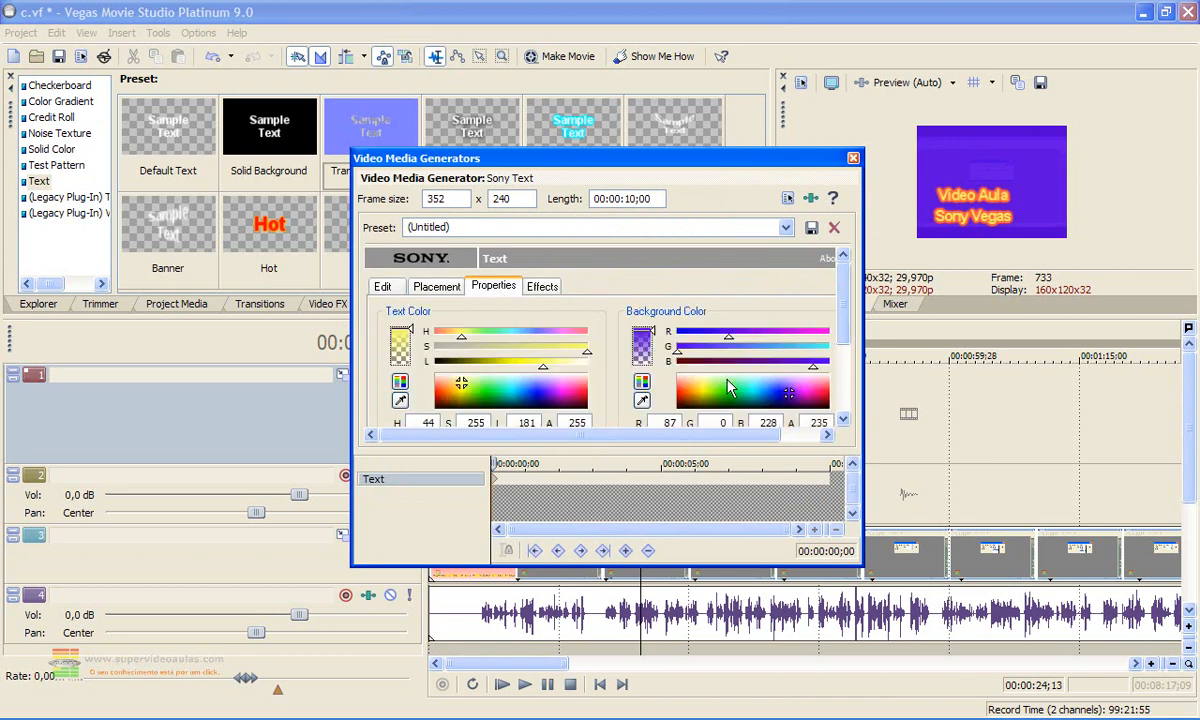
{"action": "left_click_drag", "start_coordinate": [655, 338], "coordinate": [657, 374]}
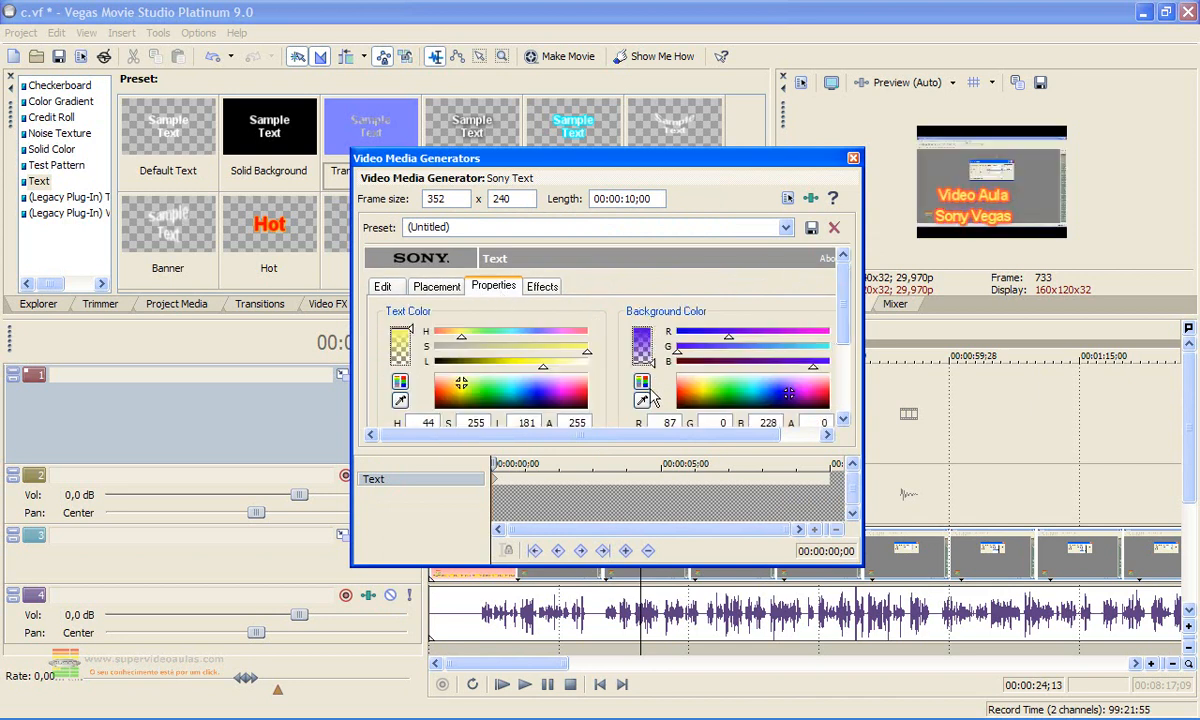
Adjust the title's shadow to feather 0.981, X offset -0.073 and Y offset -0.110
{"action": "left_click", "coordinate": [545, 288]}
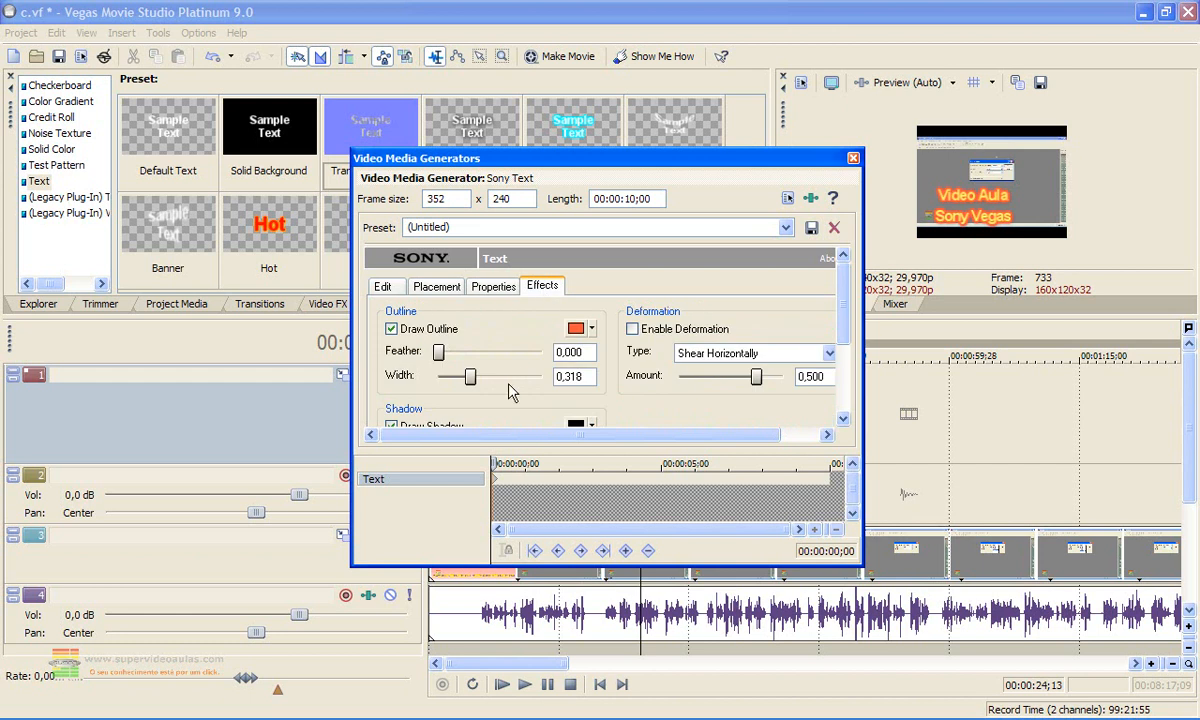
{"action": "scroll", "coordinate": [848, 326], "scroll_direction": "down", "scroll_amount": 2}
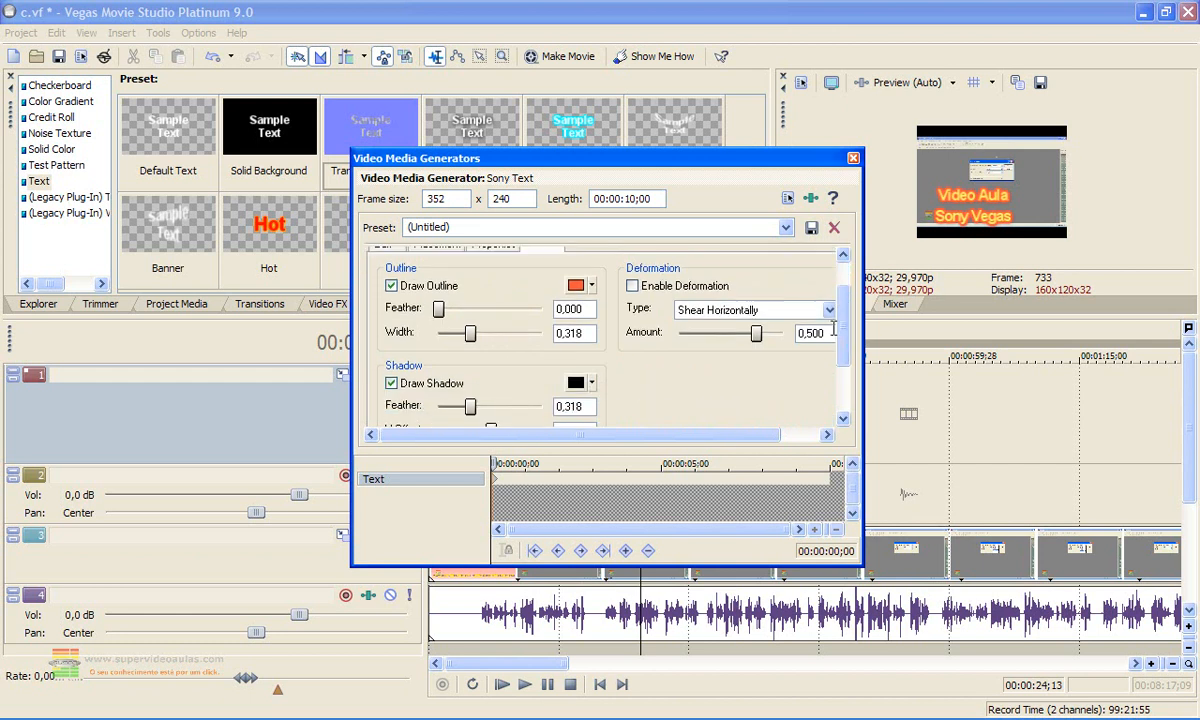
{"action": "left_click_drag", "start_coordinate": [475, 408], "coordinate": [599, 430]}
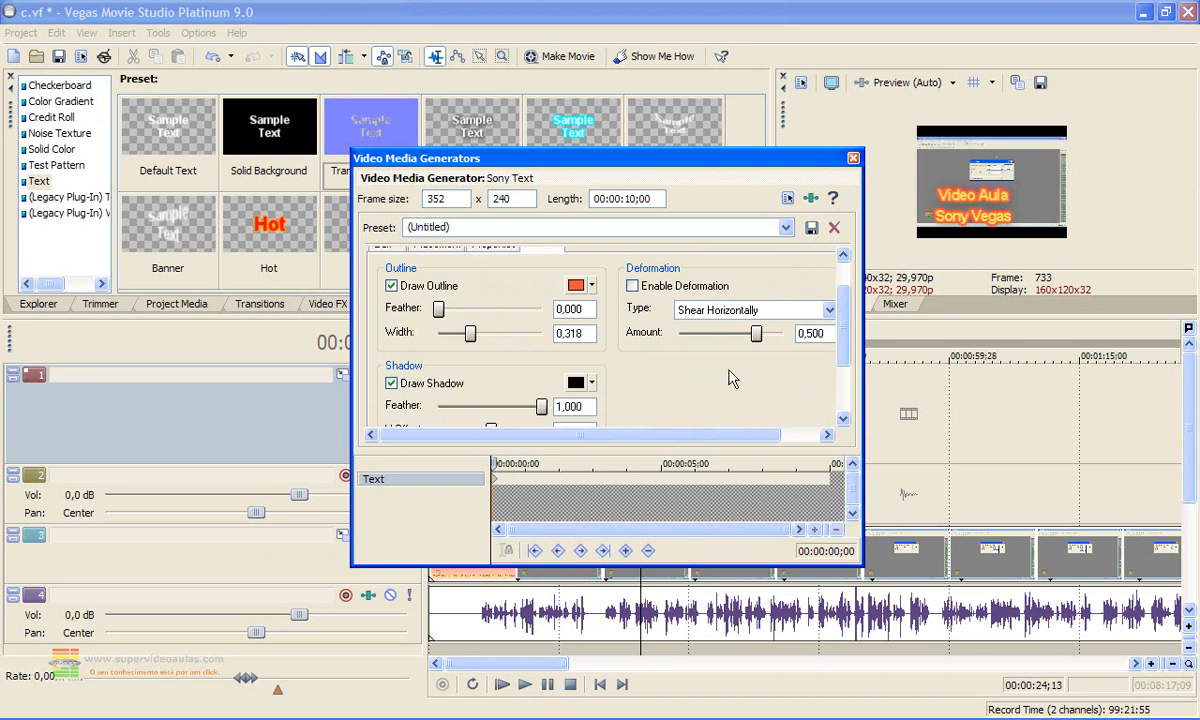
{"action": "scroll", "coordinate": [706, 396], "scroll_direction": "down", "scroll_amount": 2}
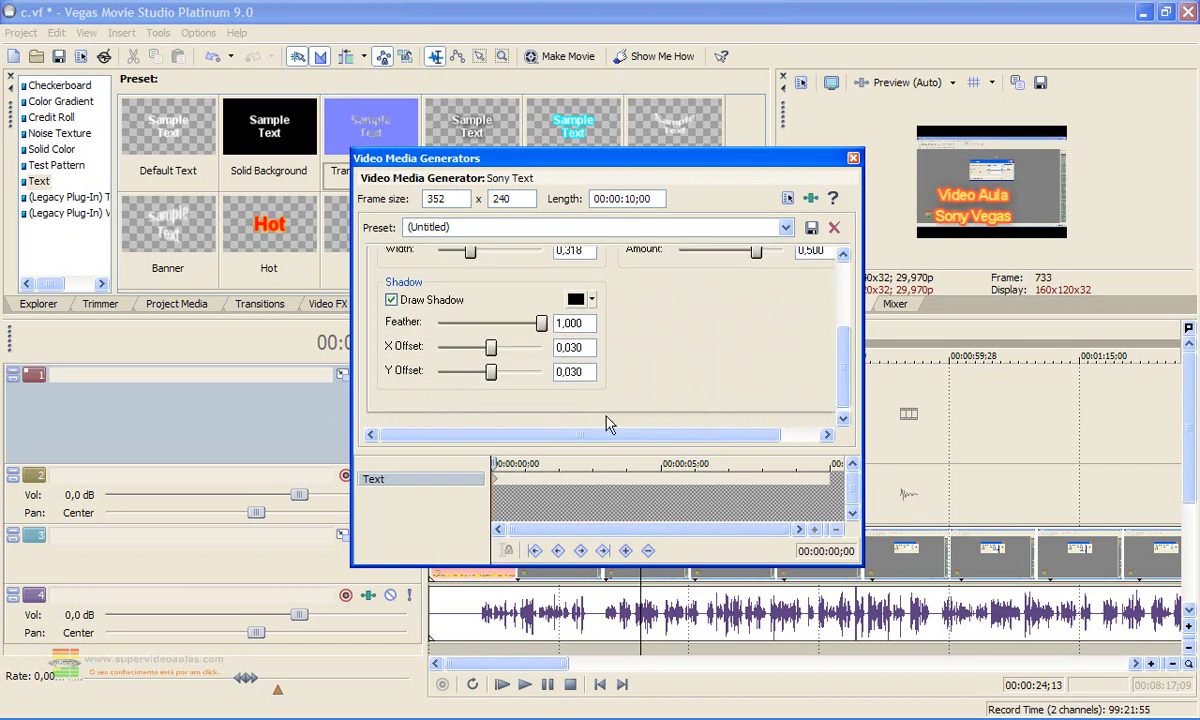
{"action": "mouse_move", "coordinate": [495, 352]}
{"action": "left_mouse_down"}
{"action": "mouse_move", "coordinate": [510, 350]}
{"action": "mouse_move", "coordinate": [469, 350]}
{"action": "mouse_move", "coordinate": [498, 350]}
{"action": "mouse_move", "coordinate": [502, 380]}
{"action": "mouse_move", "coordinate": [513, 380]}
{"action": "mouse_move", "coordinate": [462, 374]}
{"action": "mouse_move", "coordinate": [494, 374]}
{"action": "mouse_move", "coordinate": [470, 377]}
{"action": "mouse_move", "coordinate": [490, 348]}
{"action": "mouse_move", "coordinate": [466, 348]}
{"action": "mouse_move", "coordinate": [486, 352]}
{"action": "mouse_move", "coordinate": [478, 373]}
{"action": "mouse_move", "coordinate": [486, 367]}
{"action": "left_mouse_up"}
{"action": "mouse_move", "coordinate": [541, 323]}
{"action": "left_mouse_down"}
{"action": "mouse_move", "coordinate": [477, 324]}
{"action": "mouse_move", "coordinate": [541, 325]}
{"action": "left_mouse_up"}
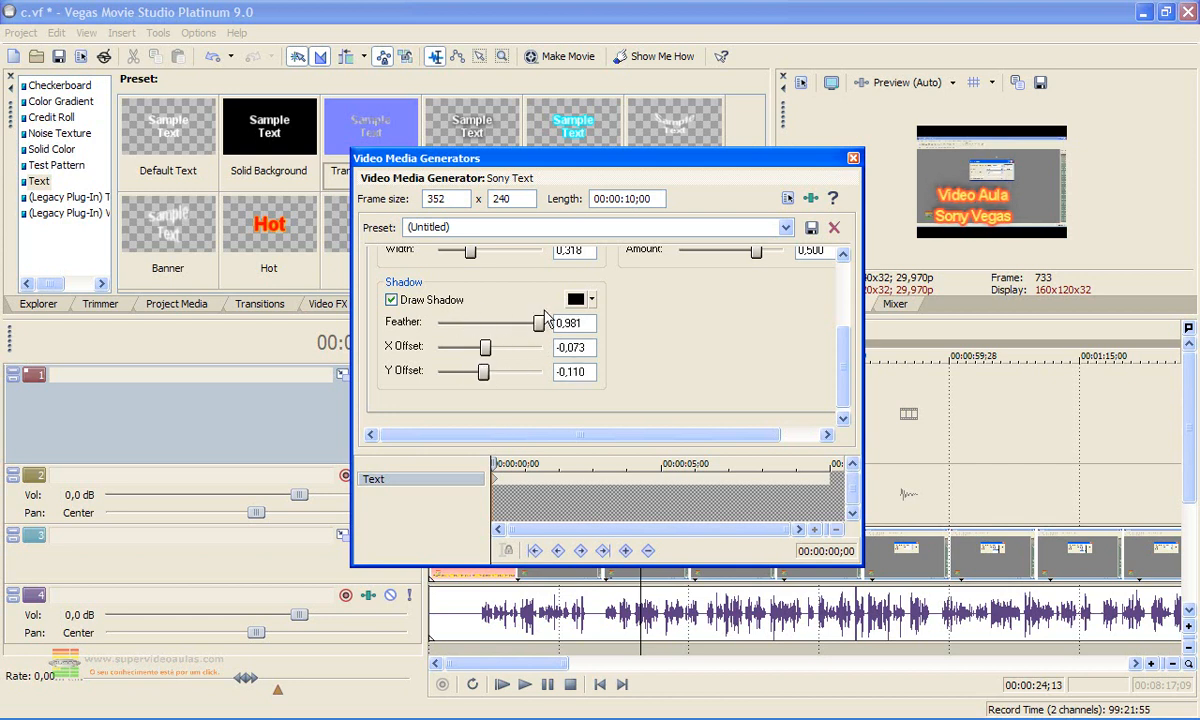
Colour the title's shadow green (R 0, G 225, B 43) and set its feather to 1.000 and X offset to 0.163
{"action": "left_click", "coordinate": [576, 299]}
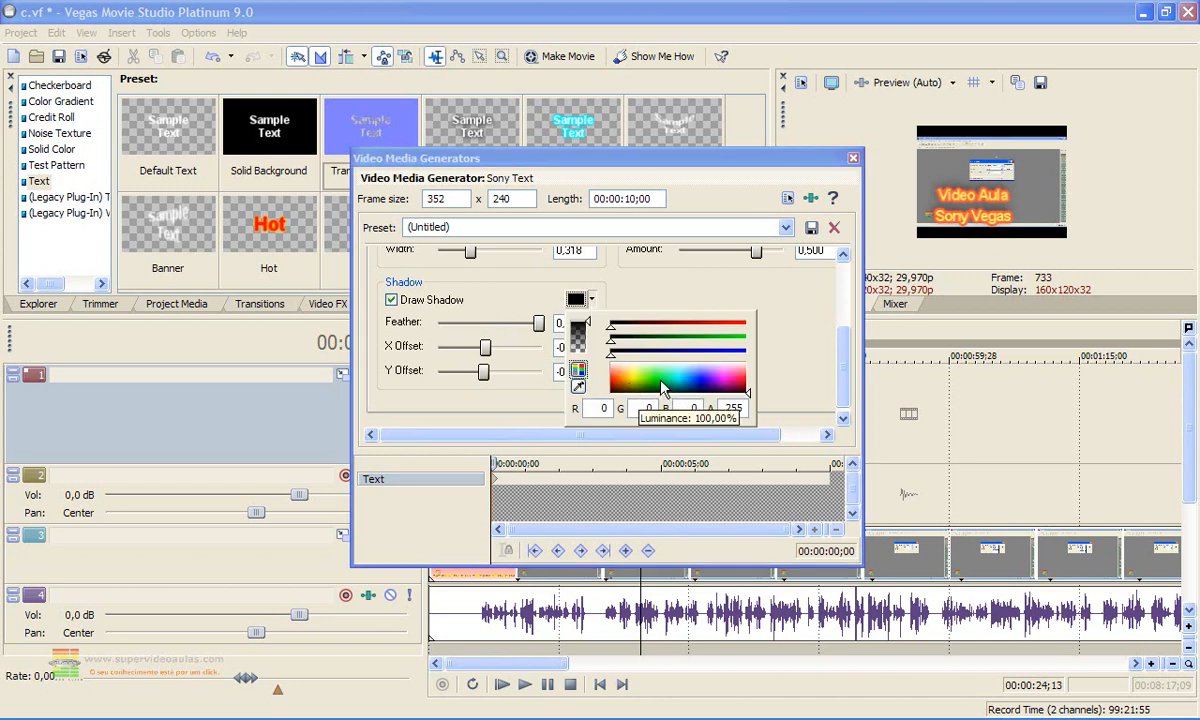
{"action": "left_click", "coordinate": [660, 380]}
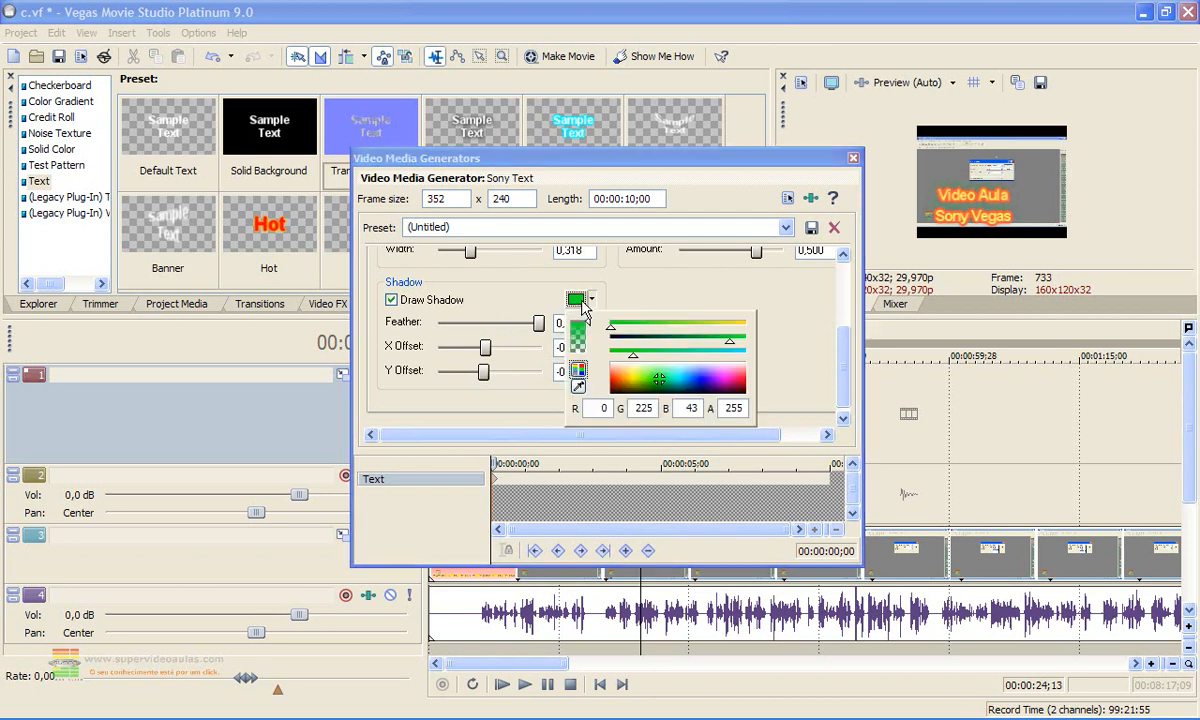
{"action": "left_click", "coordinate": [505, 320]}
{"action": "left_click_drag", "start_coordinate": [536, 322], "coordinate": [499, 357]}
Enable the Shear Horizontally deformation on the title with an amount of -0.128
{"action": "scroll", "coordinate": [405, 422], "scroll_direction": "up", "scroll_amount": 2}
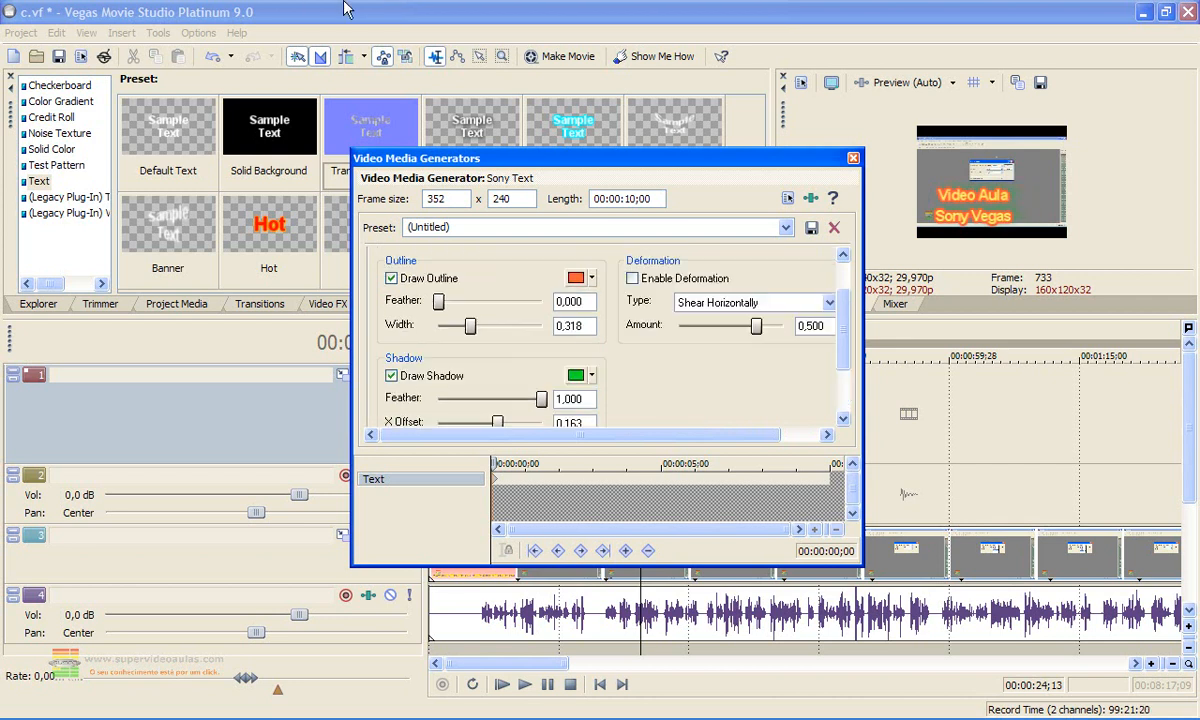
{"action": "left_click", "coordinate": [632, 279]}
{"action": "left_click_drag", "start_coordinate": [757, 331], "coordinate": [725, 331]}
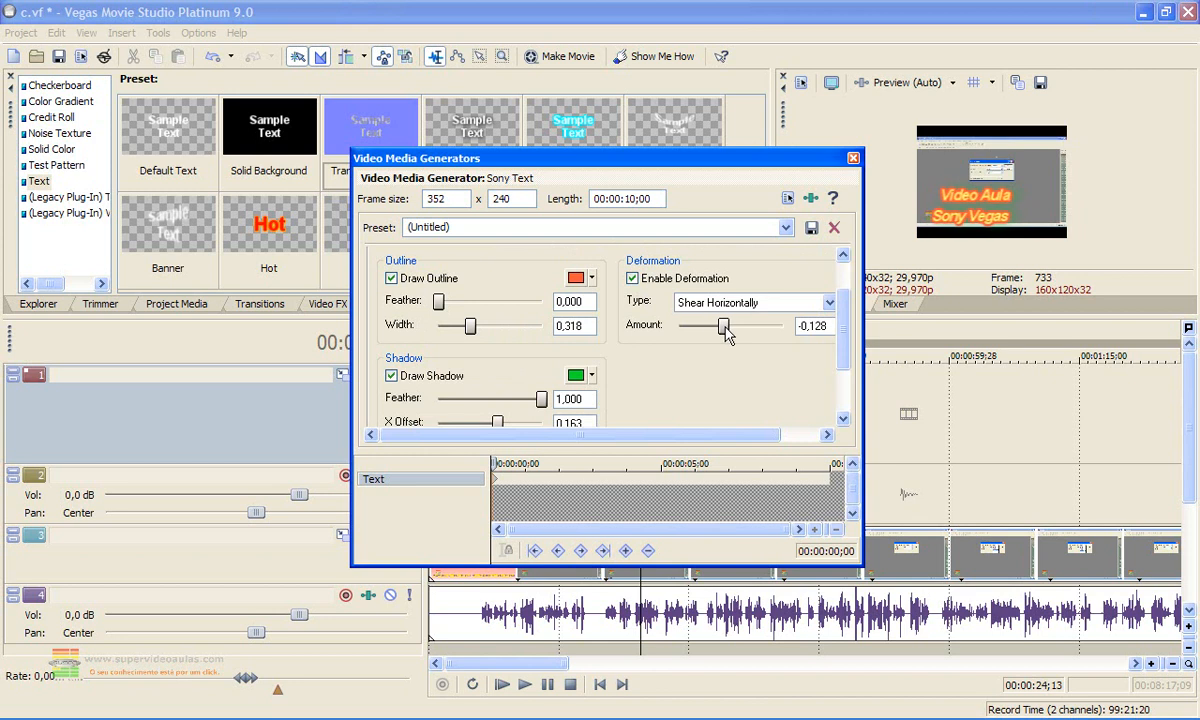
Try the Shear Vertically and Squish Top deformation types on the title, then choose Compress Horizontally
{"action": "left_click", "coordinate": [828, 303]}
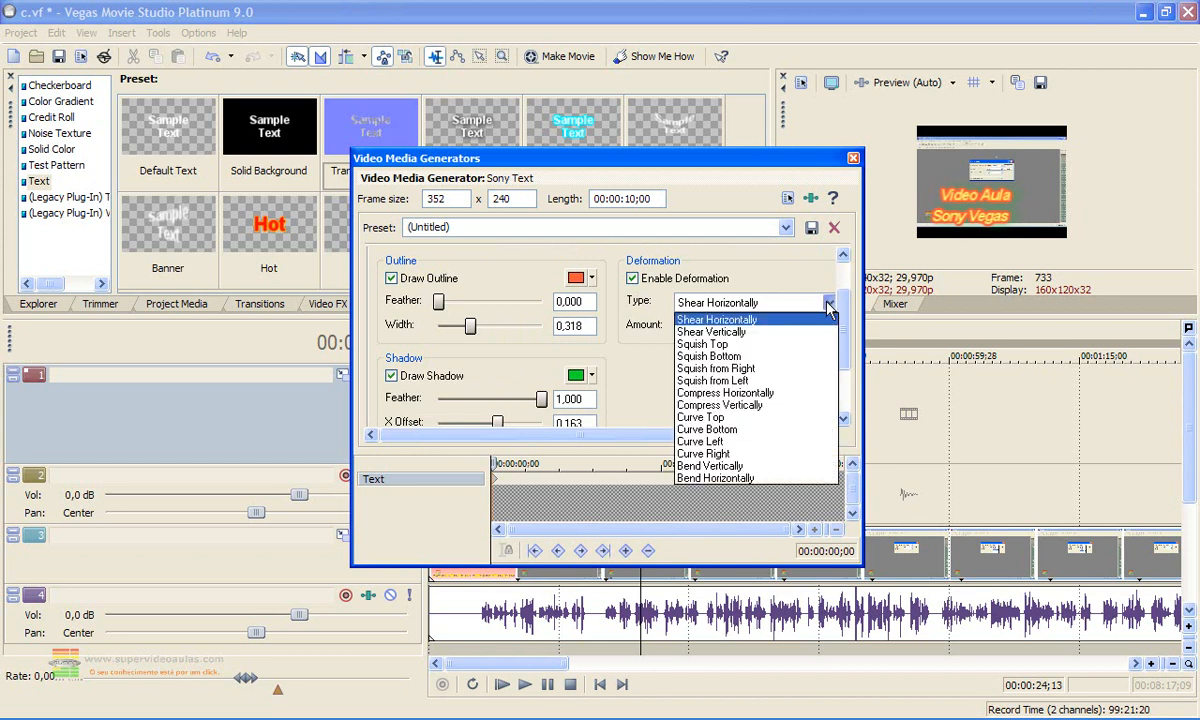
{"action": "left_click", "coordinate": [760, 331]}
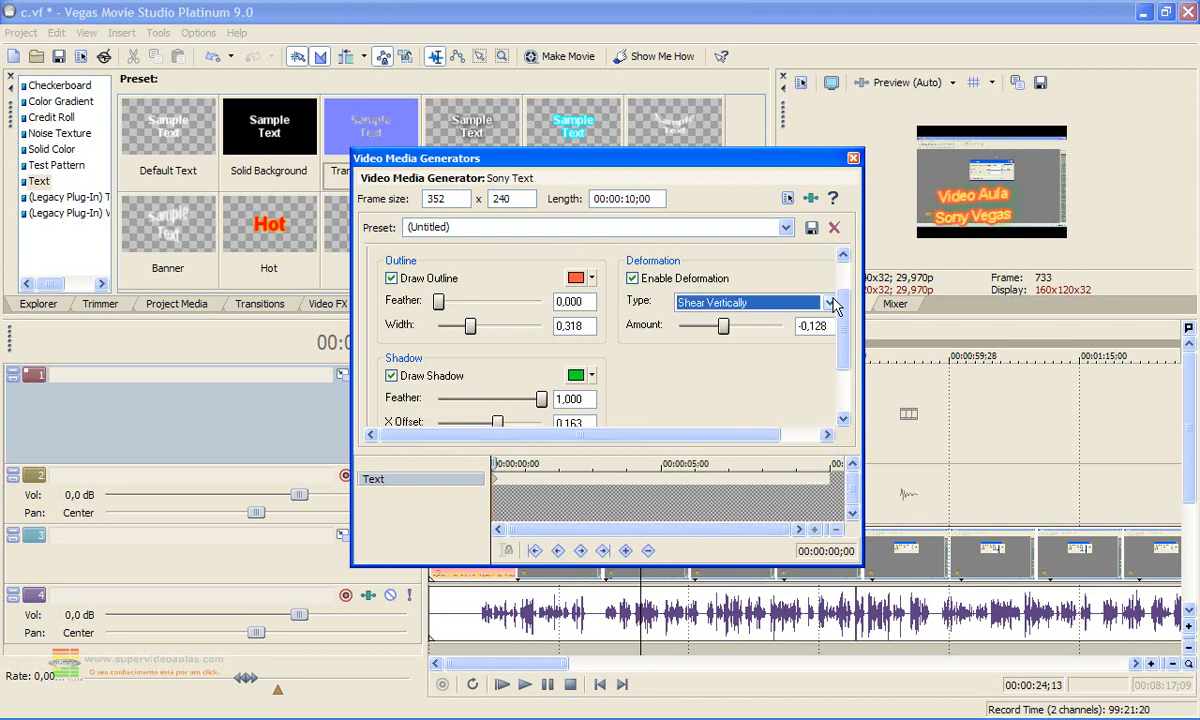
{"action": "left_click", "coordinate": [828, 303]}
{"action": "left_click", "coordinate": [760, 344]}
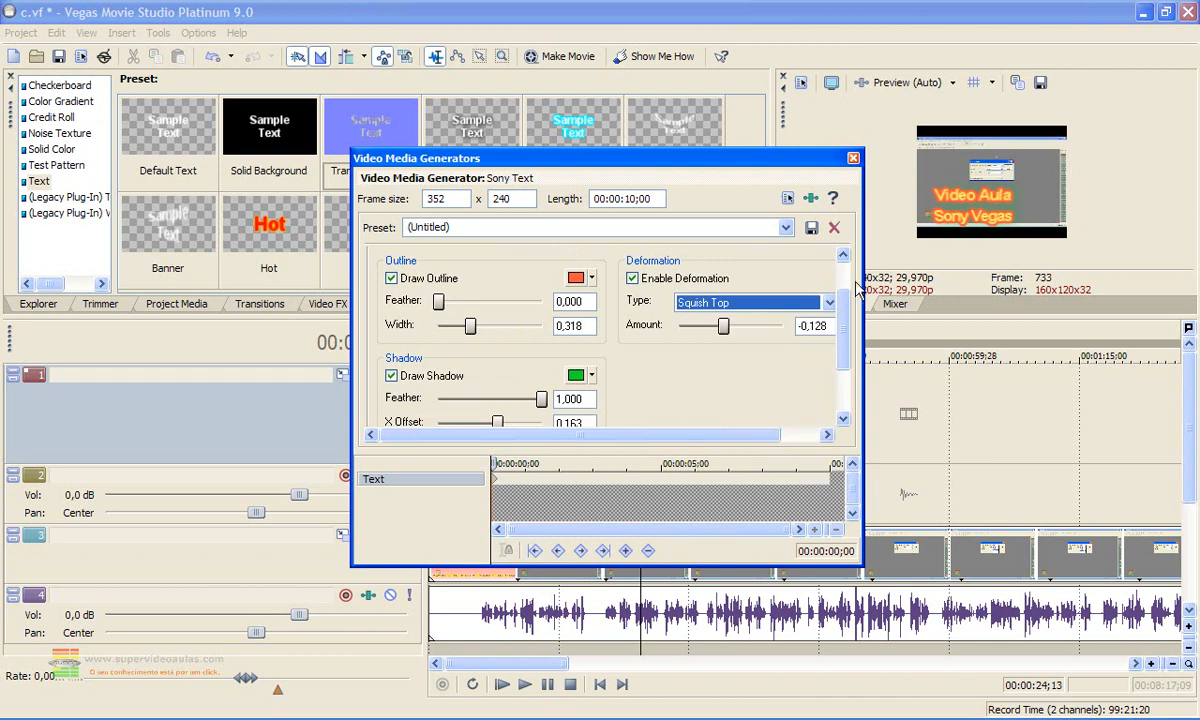
{"action": "left_click", "coordinate": [828, 303]}
{"action": "left_click", "coordinate": [785, 392]}
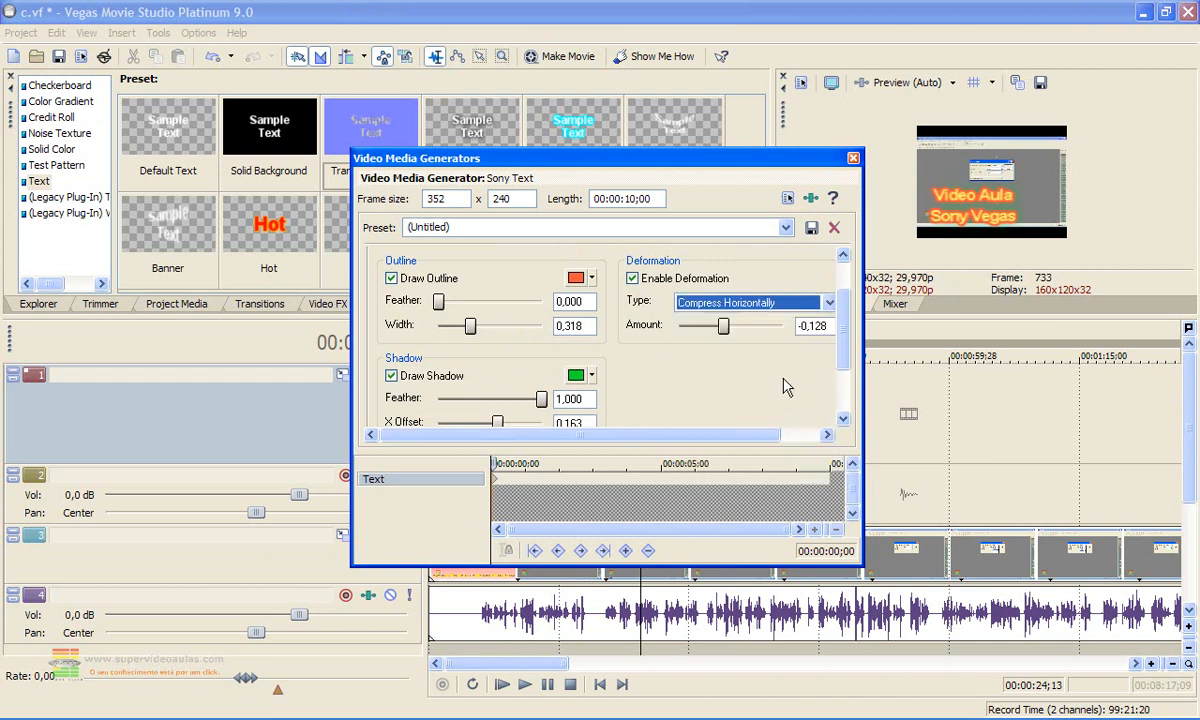
Close the Video Media Generators settings of the title, keeping the Compress Horizontally deformation
{"action": "mouse_move", "coordinate": [730, 335]}
{"action": "left_mouse_down"}
{"action": "mouse_move", "coordinate": [757, 327]}
{"action": "mouse_move", "coordinate": [733, 330]}
{"action": "left_mouse_up"}
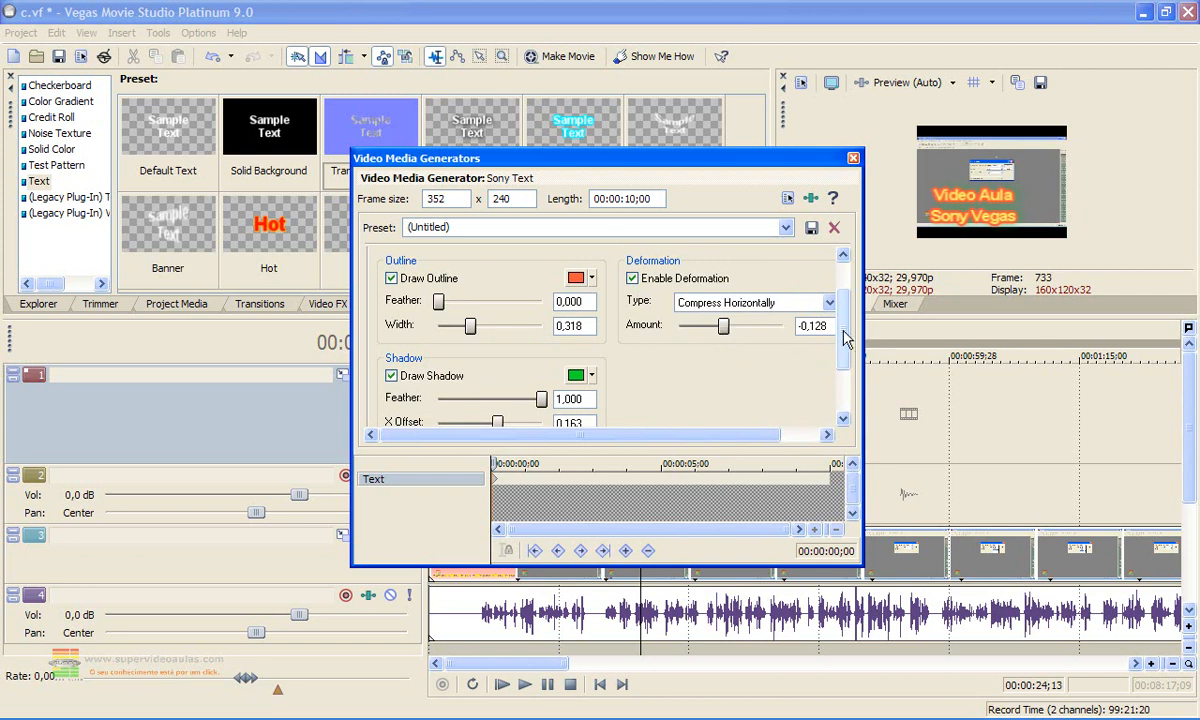
{"action": "scroll", "coordinate": [841, 363], "scroll_direction": "down", "scroll_amount": 1}
{"action": "scroll", "coordinate": [841, 363], "scroll_direction": "up", "scroll_amount": 2}
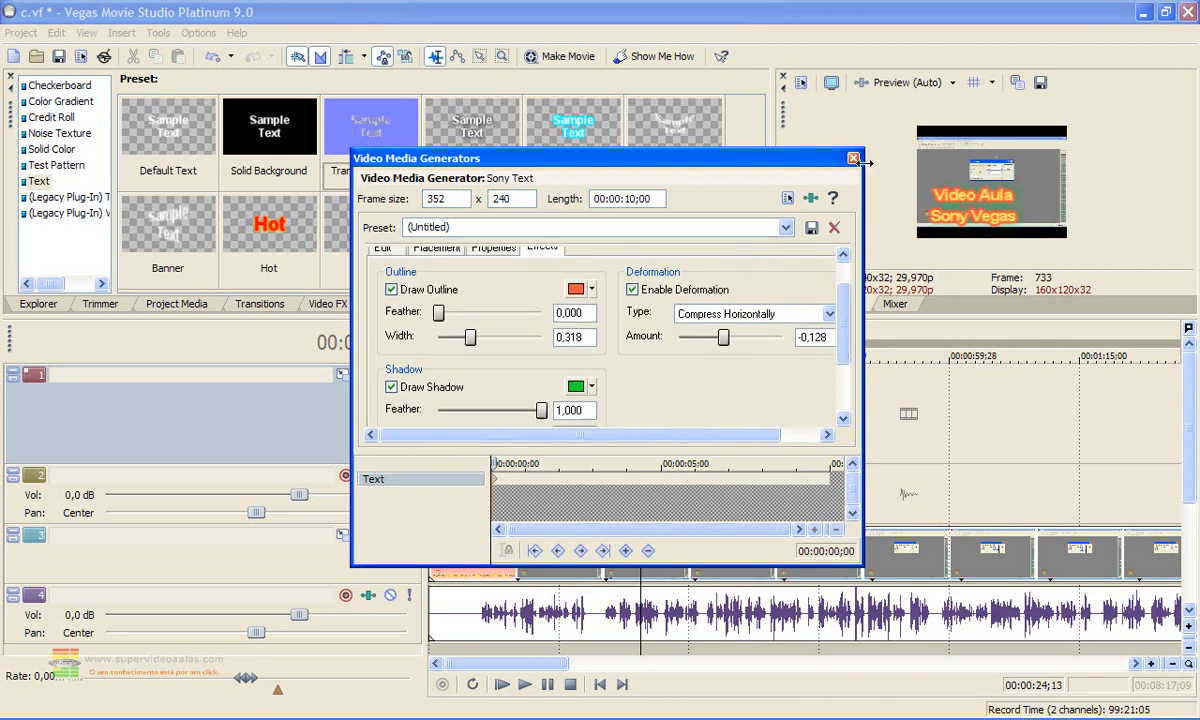
{"action": "left_click", "coordinate": [853, 159]}
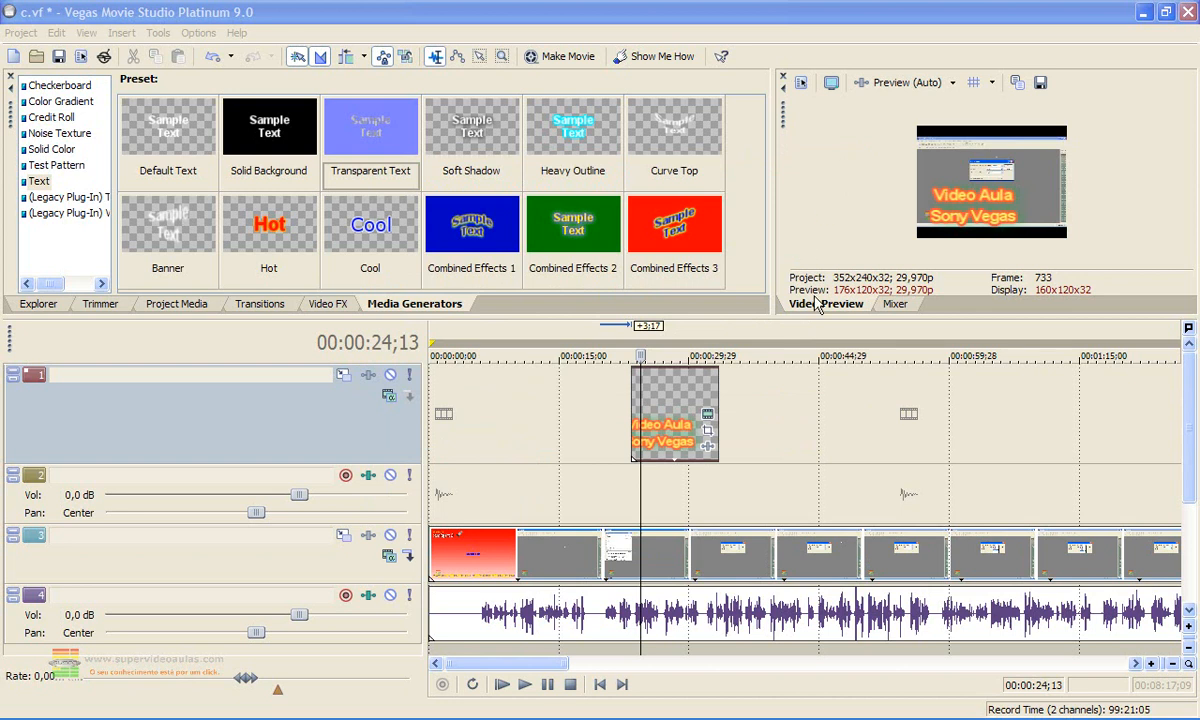
Preview the title by playing the timeline from 00:00:21;05, stop playback, and place the playback cursor within the title at 00:00:26;14
{"action": "left_click", "coordinate": [614, 340]}
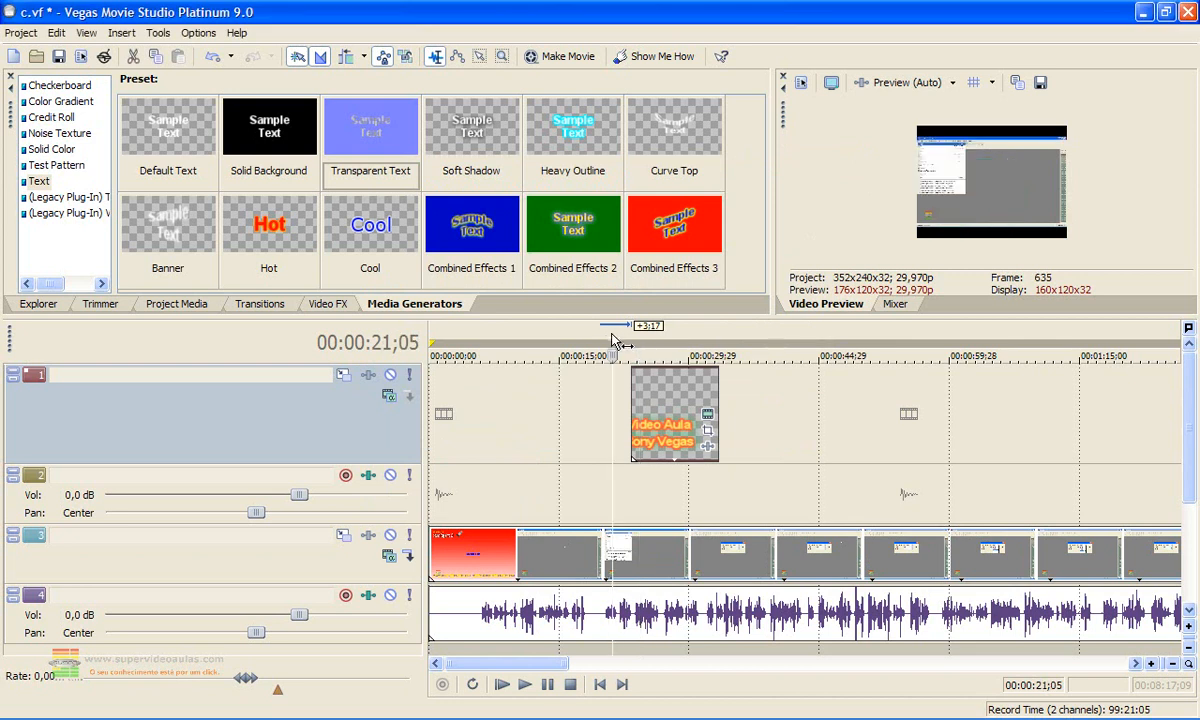
{"action": "key", "text": "space"}
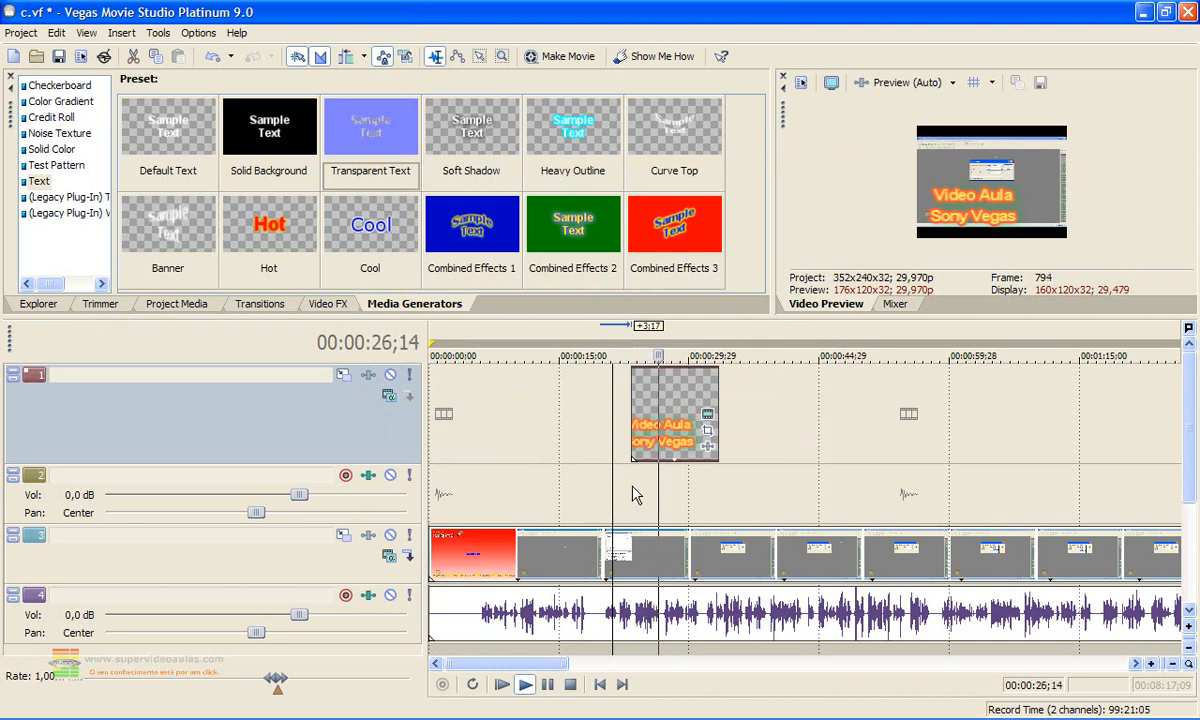
{"action": "key", "text": "space"}
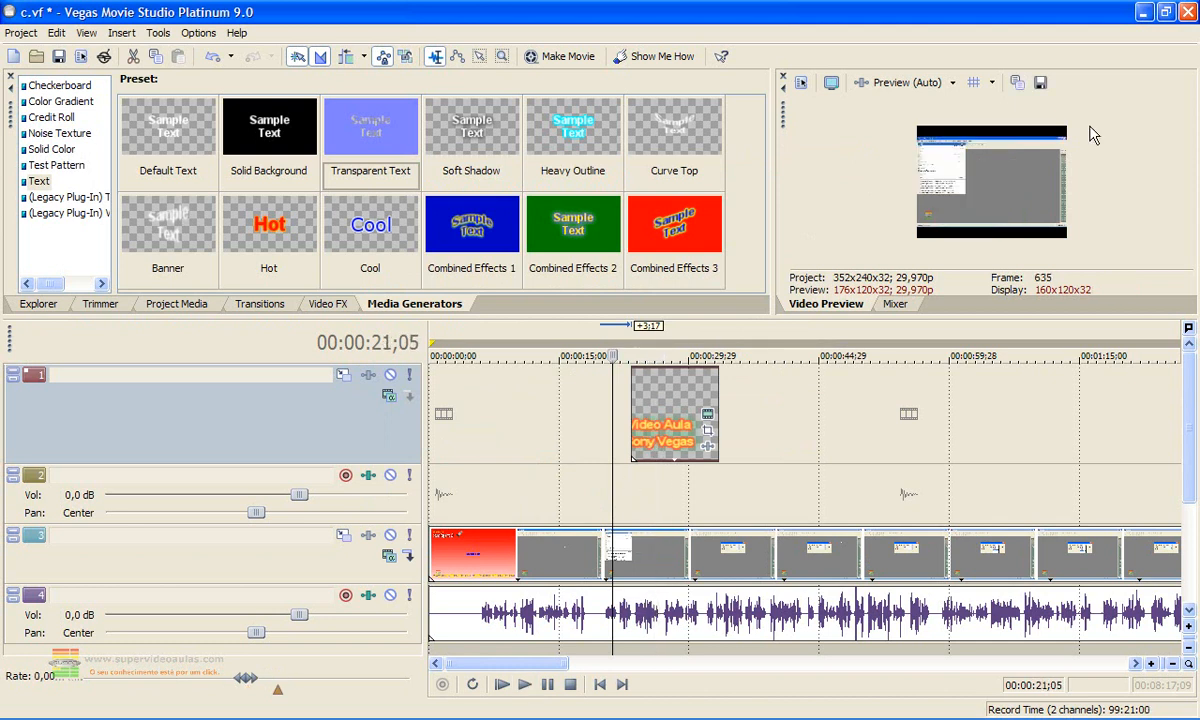
{"action": "left_click", "coordinate": [658, 348]}
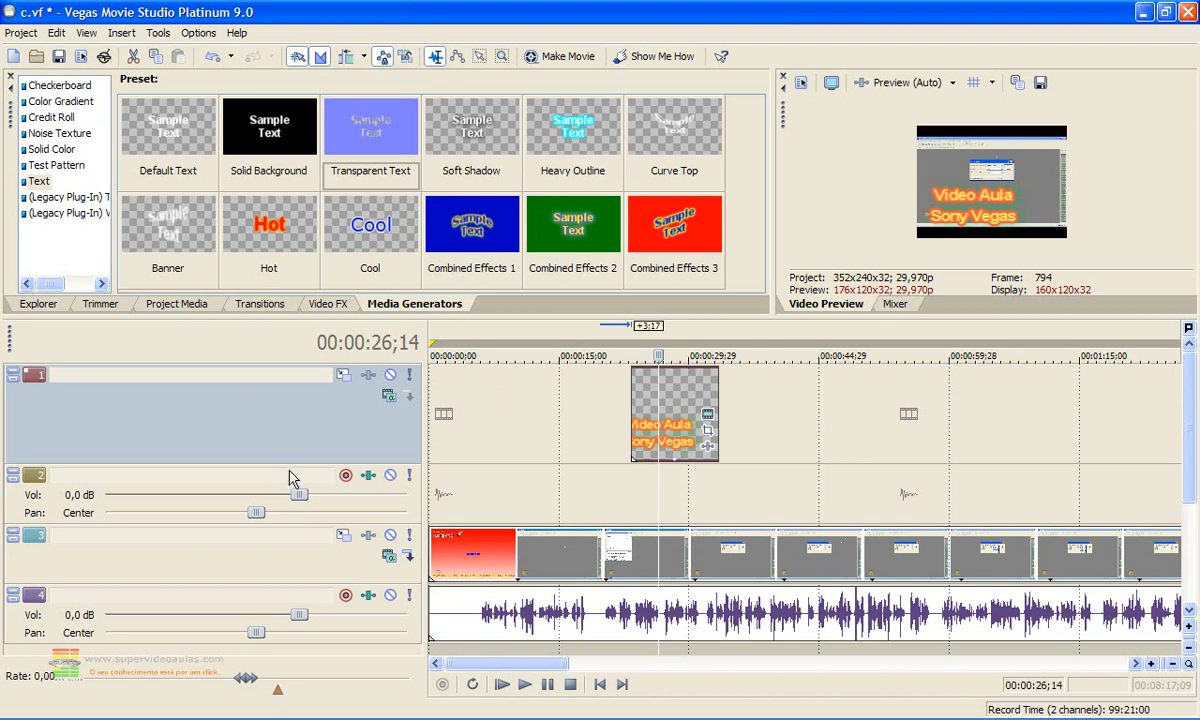